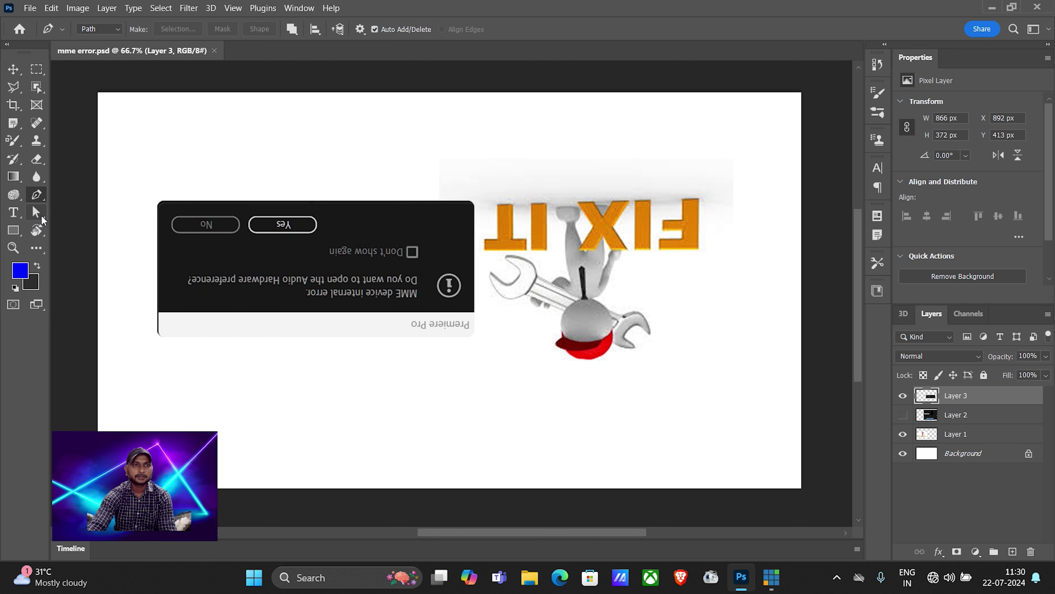
Select the standard Pen Tool and place the first three anchors across the top.
click(42, 218)
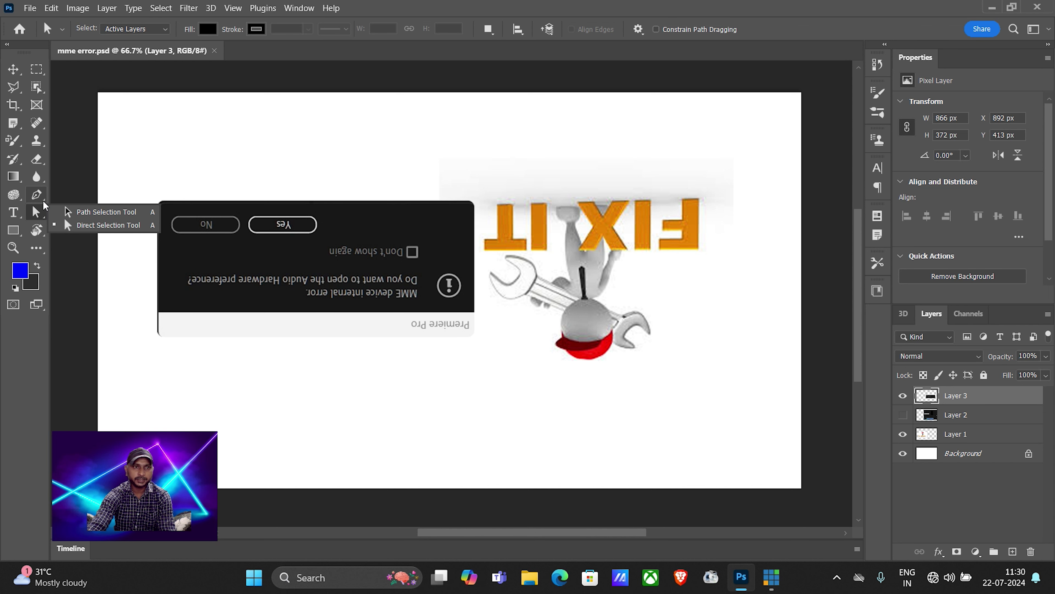
click(37, 194)
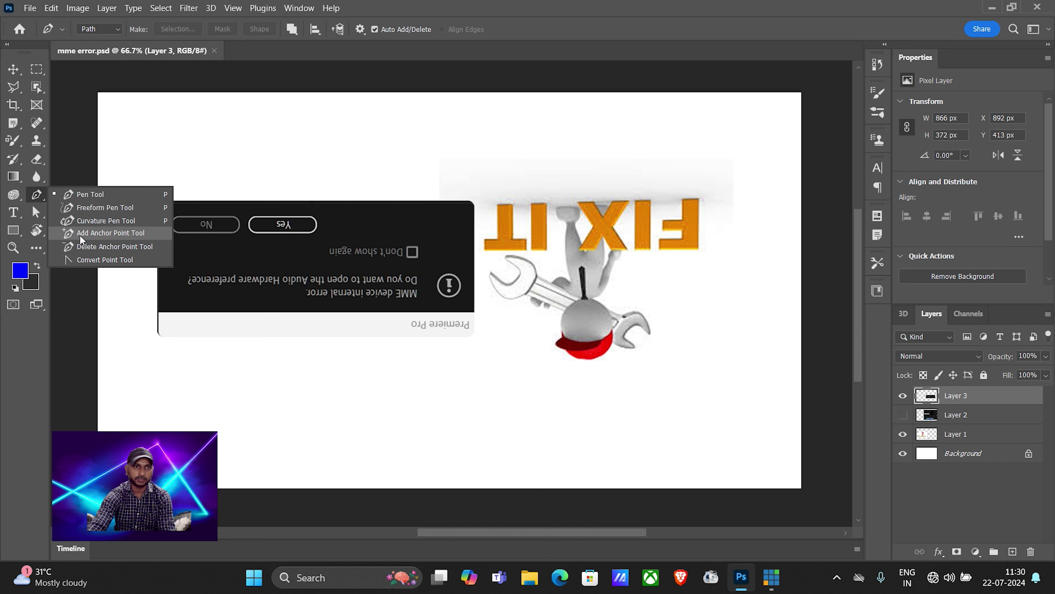
click(86, 195)
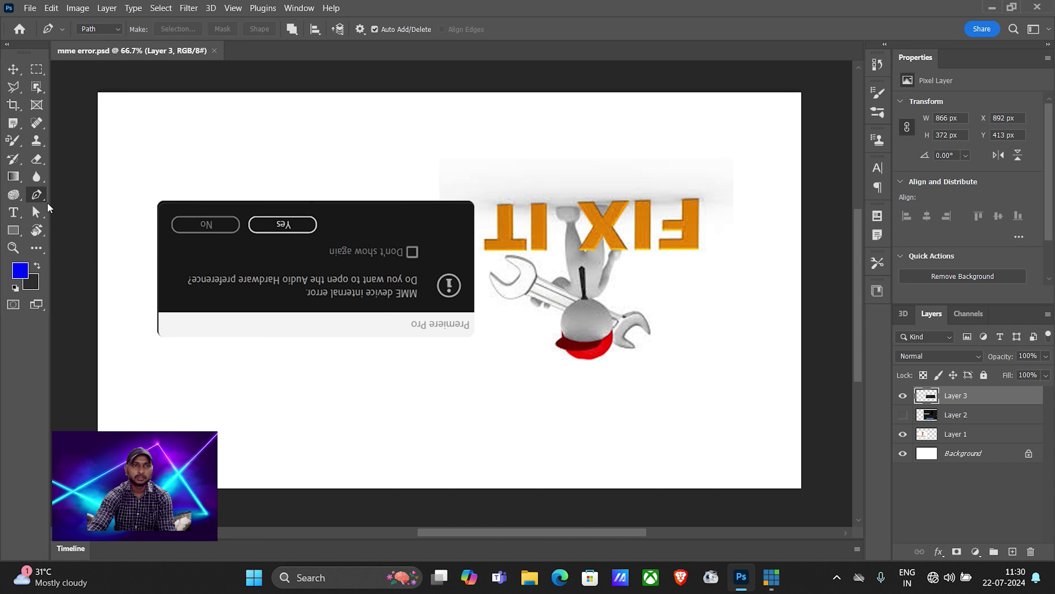
click(222, 159)
click(475, 147)
click(620, 142)
Finish the polygon around the dialog and figure, closing it at the first anchor.
click(653, 298)
click(298, 344)
click(185, 181)
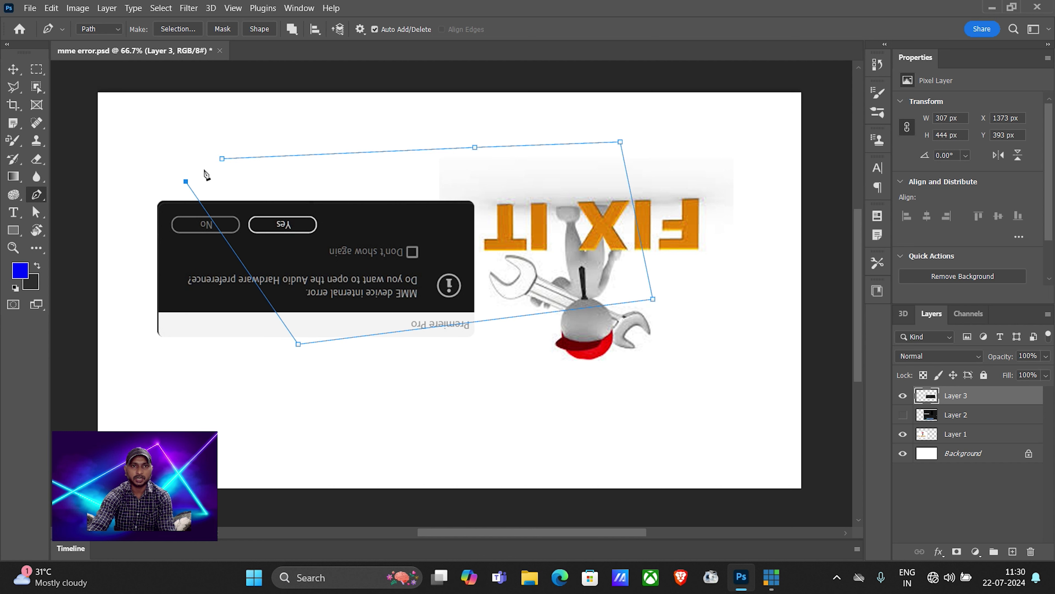
click(222, 158)
click(221, 232)
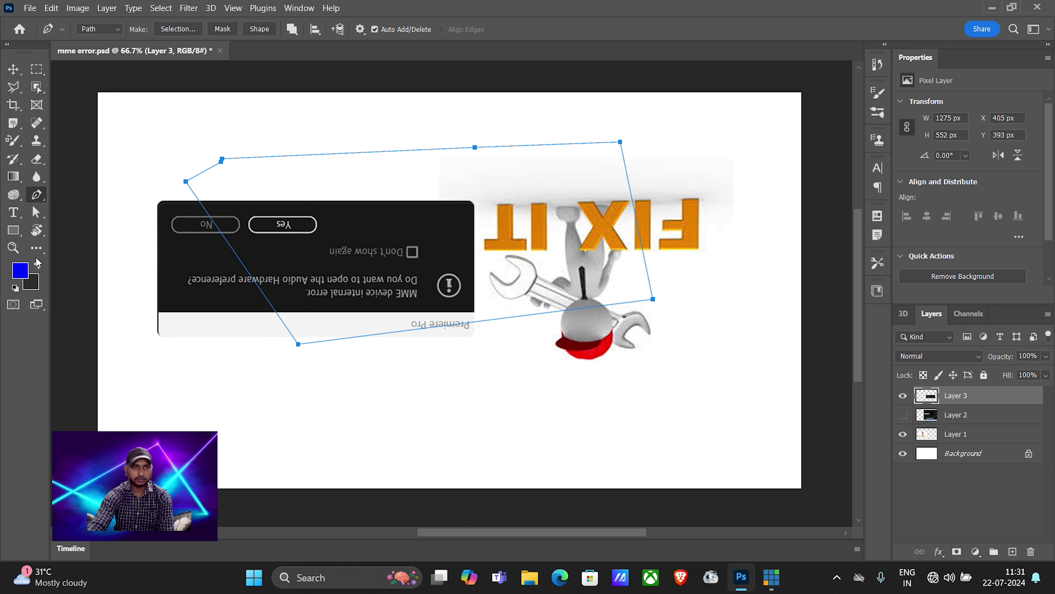
click(37, 212)
right_click(37, 212)
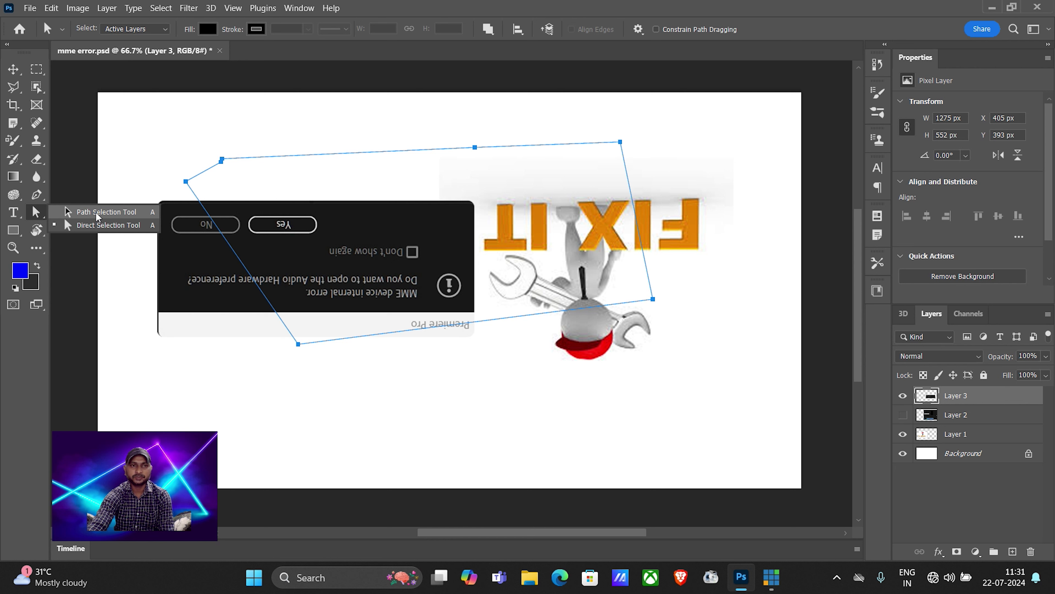
Drag the whole path with the Path Selection Tool slightly up and to the right.
click(96, 212)
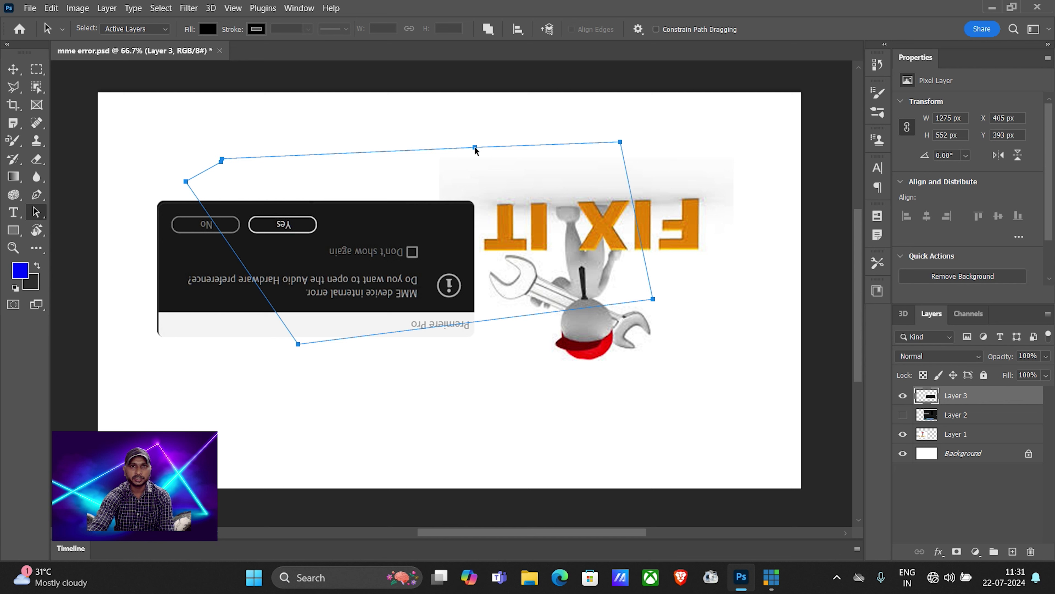
mouse_move(449, 159)
mouse_down()
mouse_move(456, 188)
mouse_move(446, 171)
mouse_up()
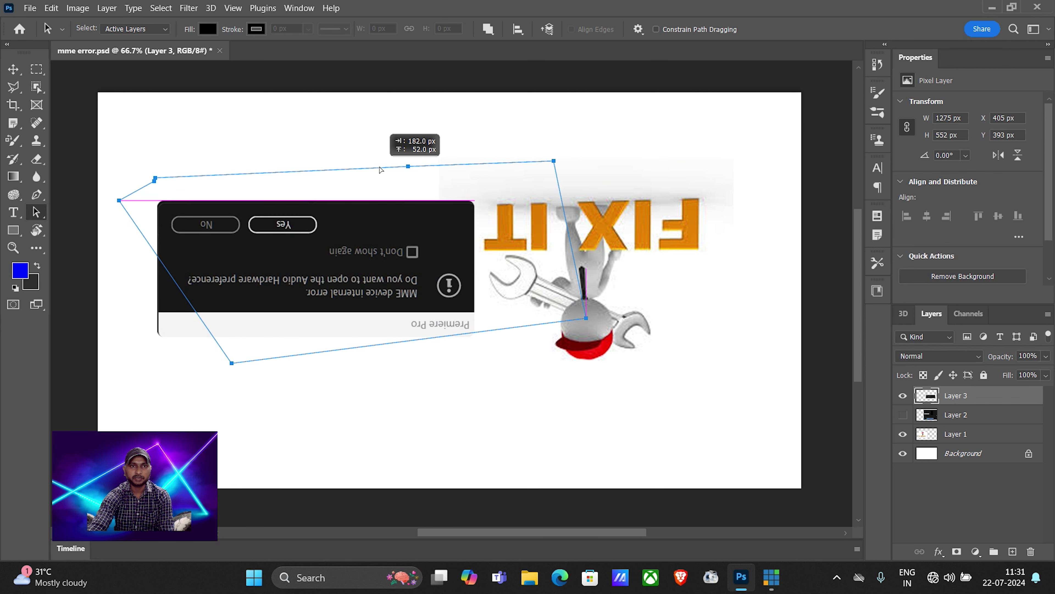
drag(447, 171, 476, 141)
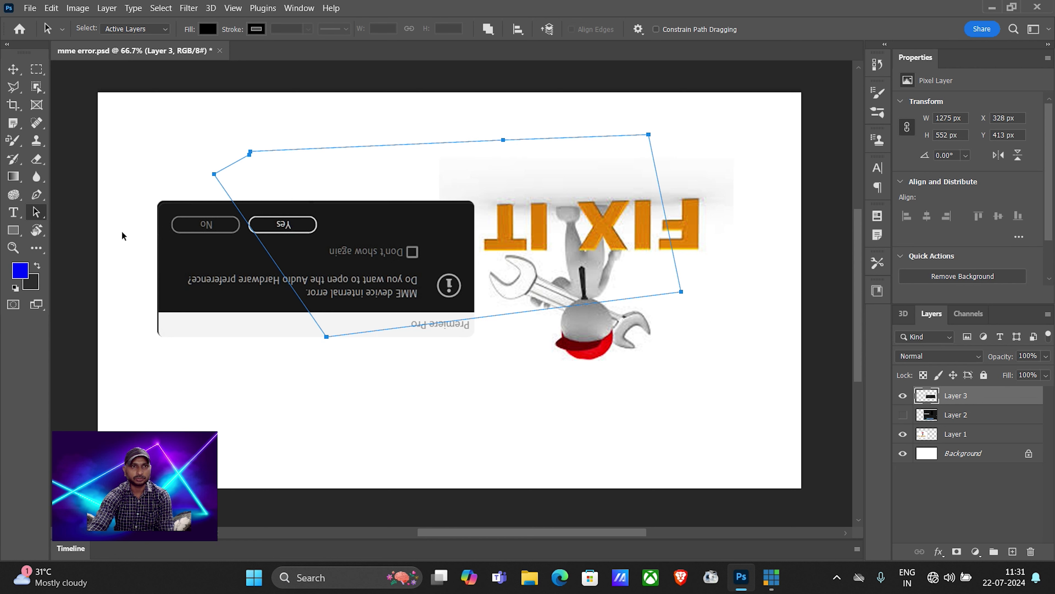
right_click(40, 215)
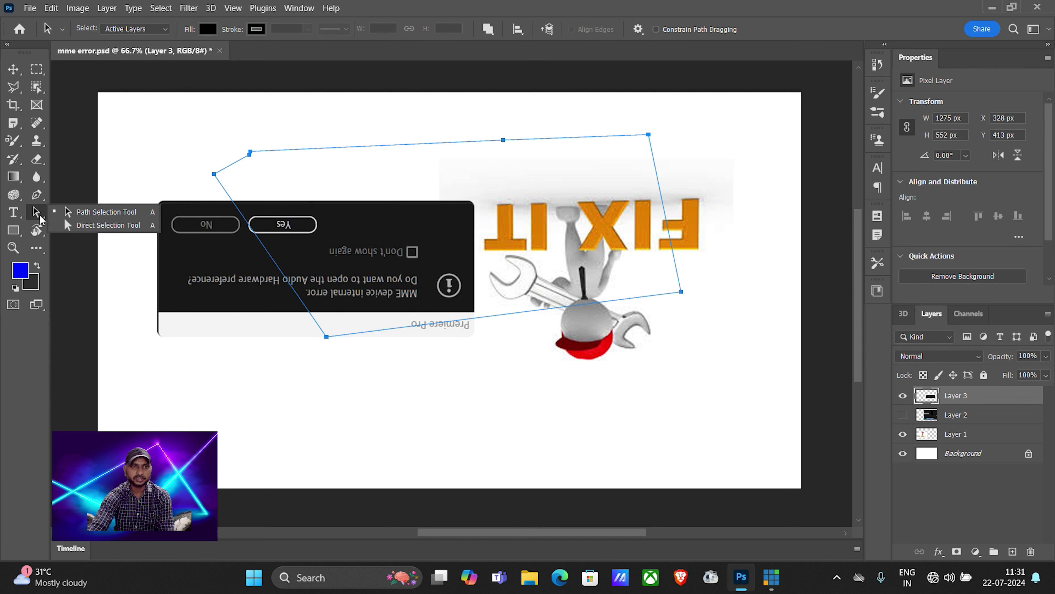
Drag the top-left, bottom-left and bottom-right anchors outward toward the canvas edges.
click(64, 217)
click(214, 174)
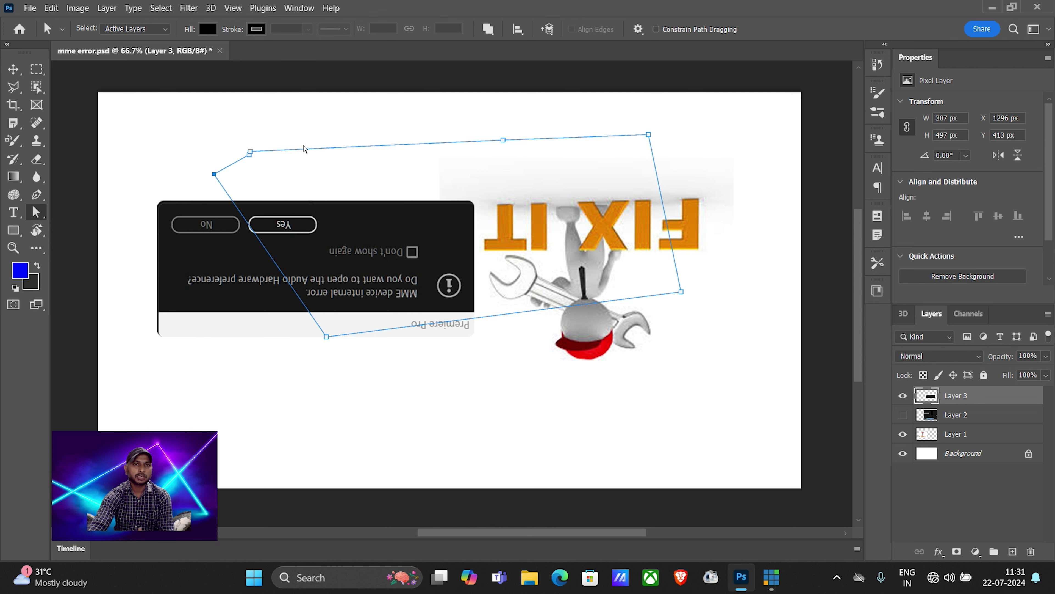
mouse_move(214, 174)
mouse_down()
mouse_move(125, 293)
mouse_move(144, 381)
mouse_move(308, 384)
mouse_move(80, 305)
mouse_move(124, 154)
mouse_up()
mouse_move(326, 337)
mouse_down()
mouse_move(163, 417)
mouse_move(144, 415)
mouse_up()
drag(681, 292, 742, 437)
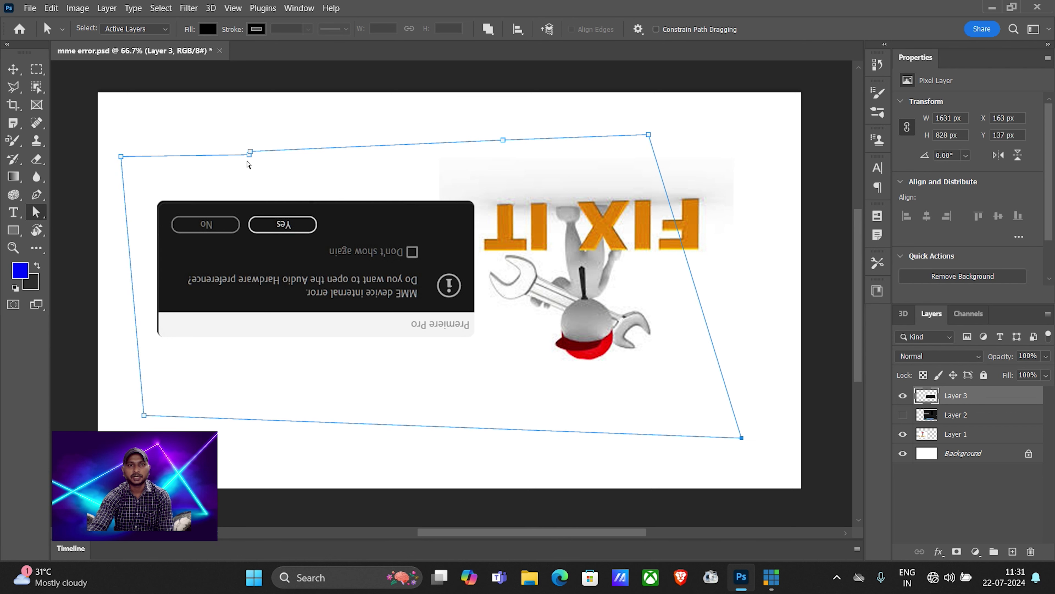
Raise the top anchors into peaks and pull the top-right corner outward.
mouse_move(251, 152)
mouse_down()
mouse_move(310, 154)
mouse_move(217, 124)
mouse_up()
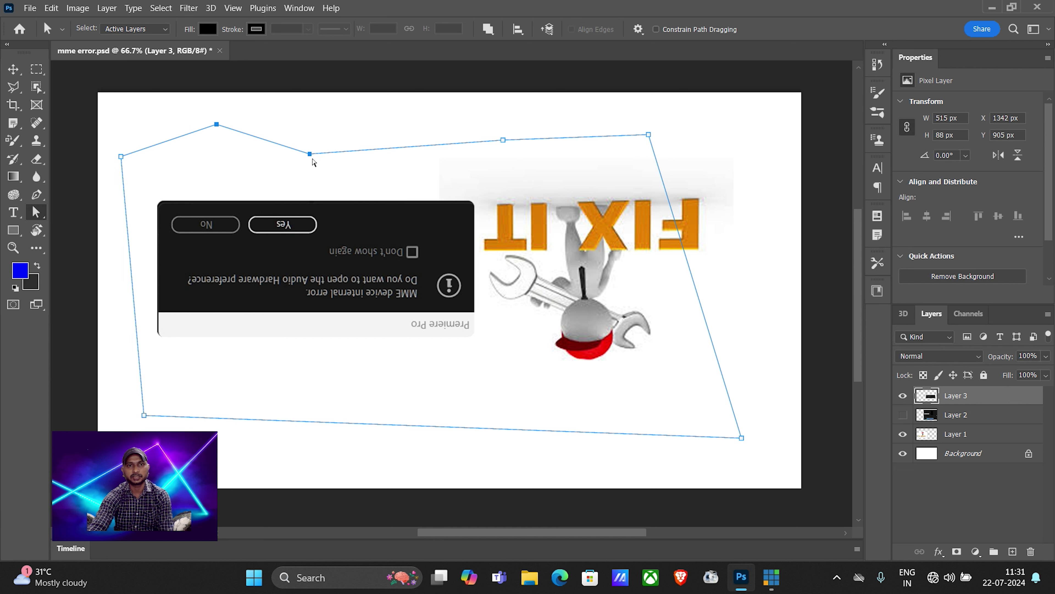
drag(310, 154, 327, 123)
drag(503, 140, 518, 116)
mouse_move(648, 134)
mouse_down()
mouse_move(706, 138)
mouse_move(730, 121)
mouse_up()
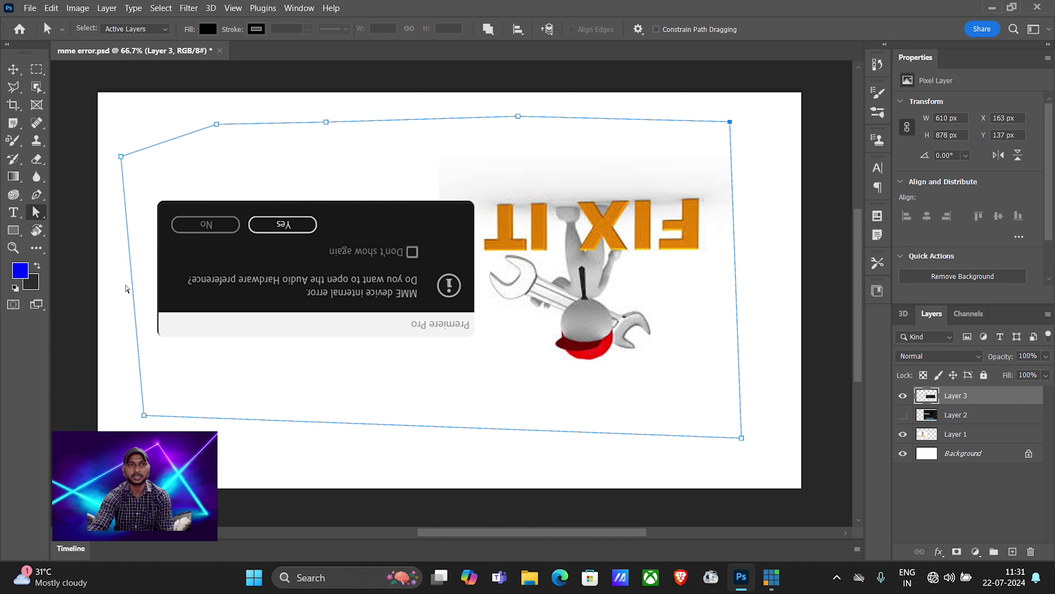
right_click(36, 213)
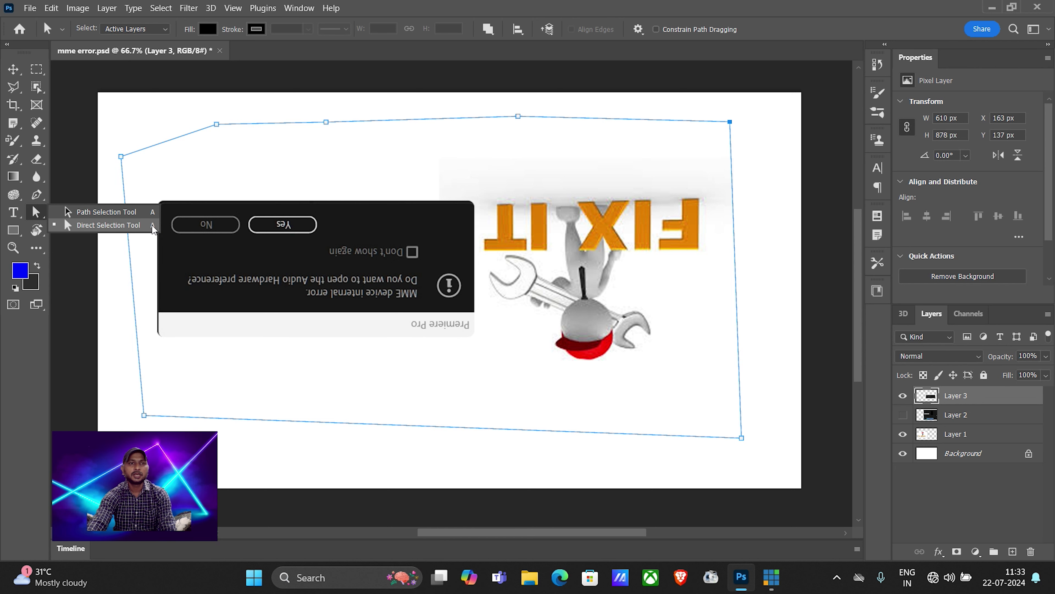
click(18, 235)
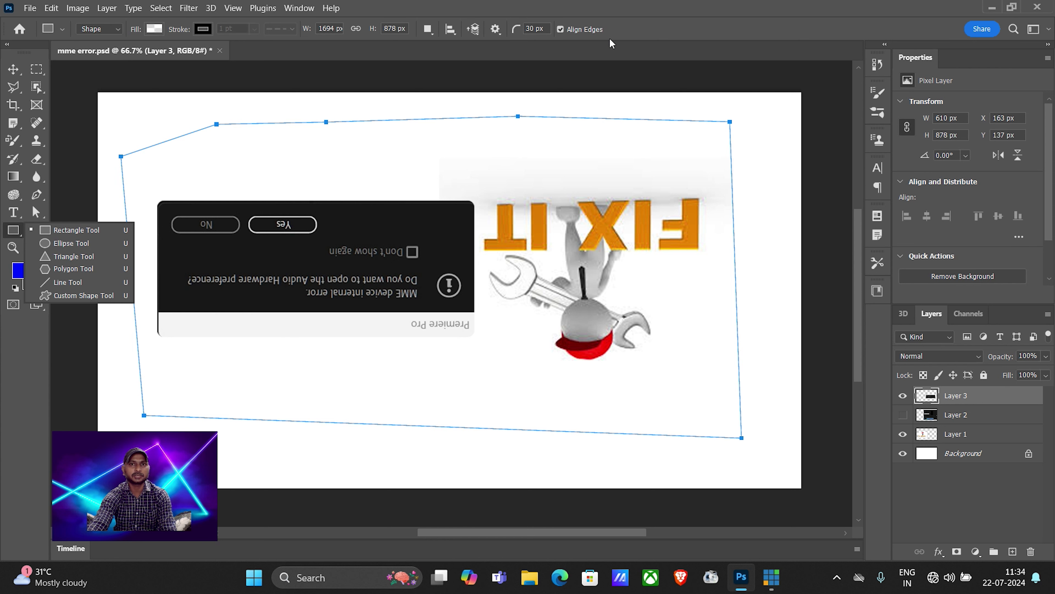
Draw a large rounded-rectangle shape, Rectangle 1, over the figure.
click(74, 230)
drag(286, 171, 641, 370)
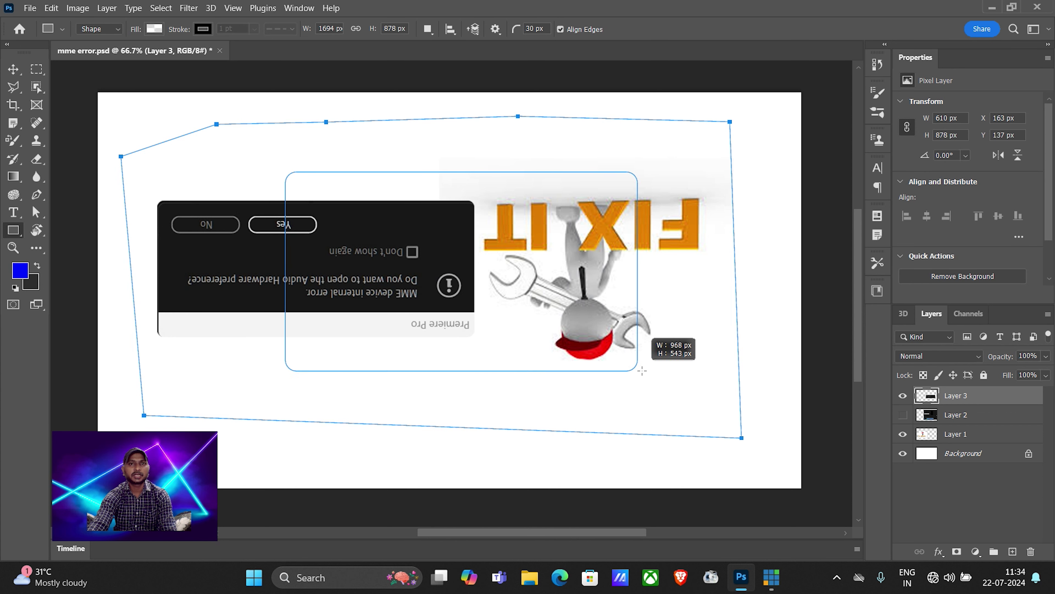
drag(641, 371, 651, 371)
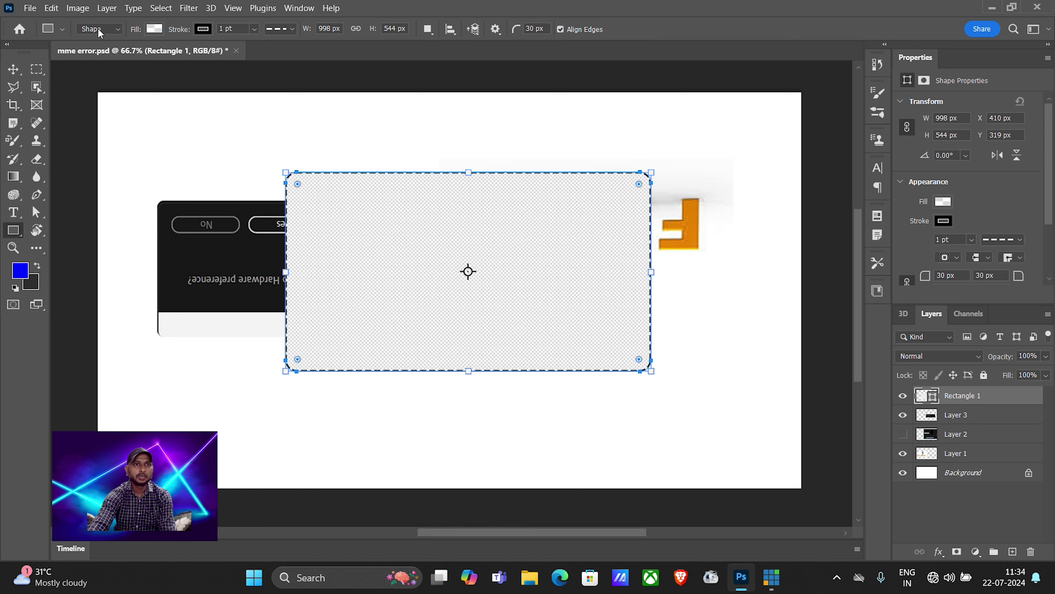
Draw a rounded-rectangle path near the top, then a small 279 × 353 px Rectangle 2 at upper left.
click(119, 32)
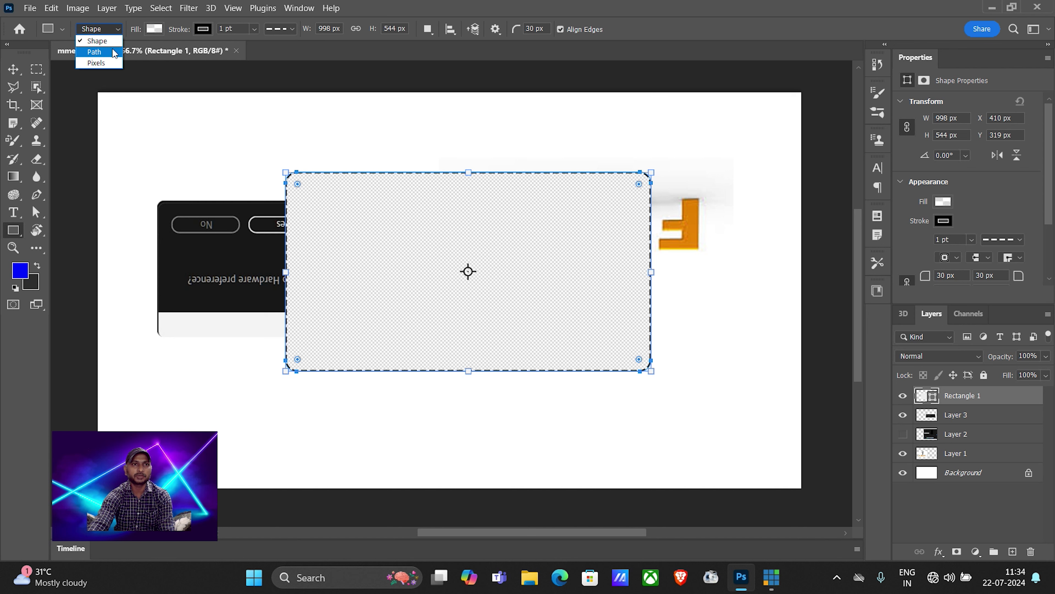
click(95, 51)
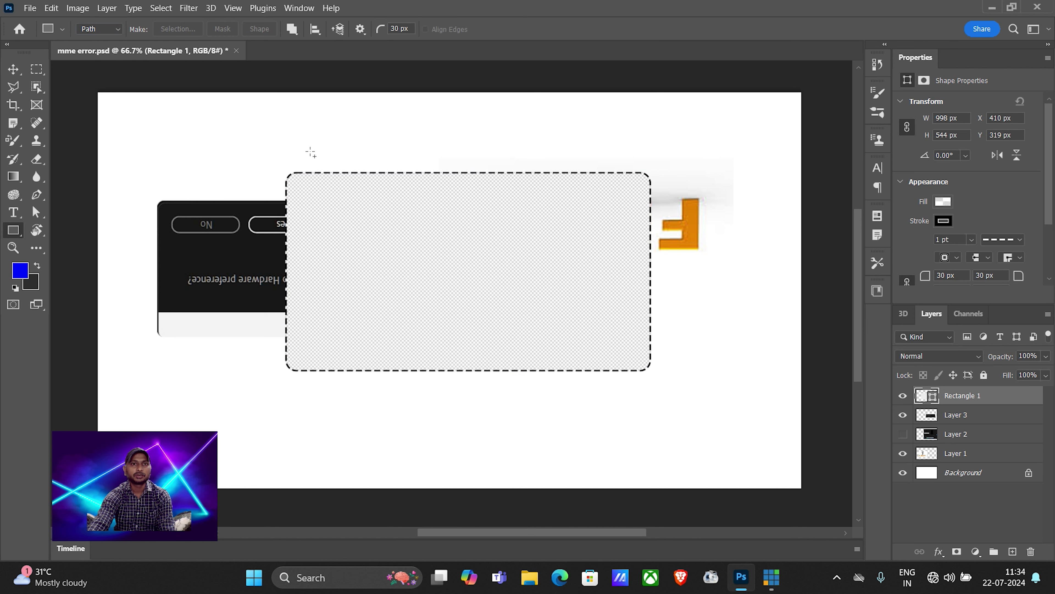
drag(305, 140, 476, 222)
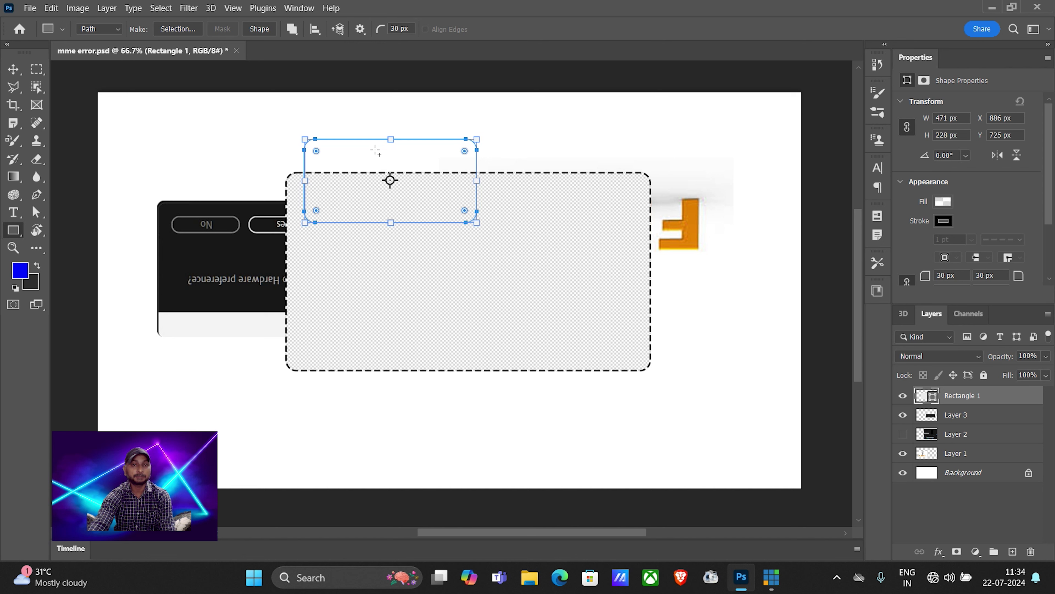
click(102, 29)
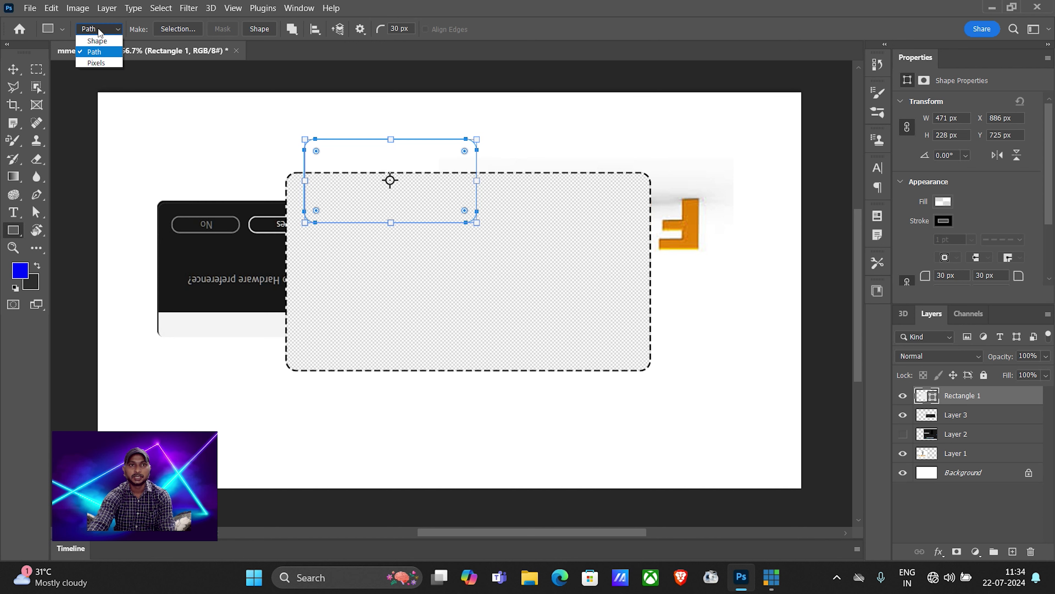
click(102, 41)
drag(157, 140, 258, 269)
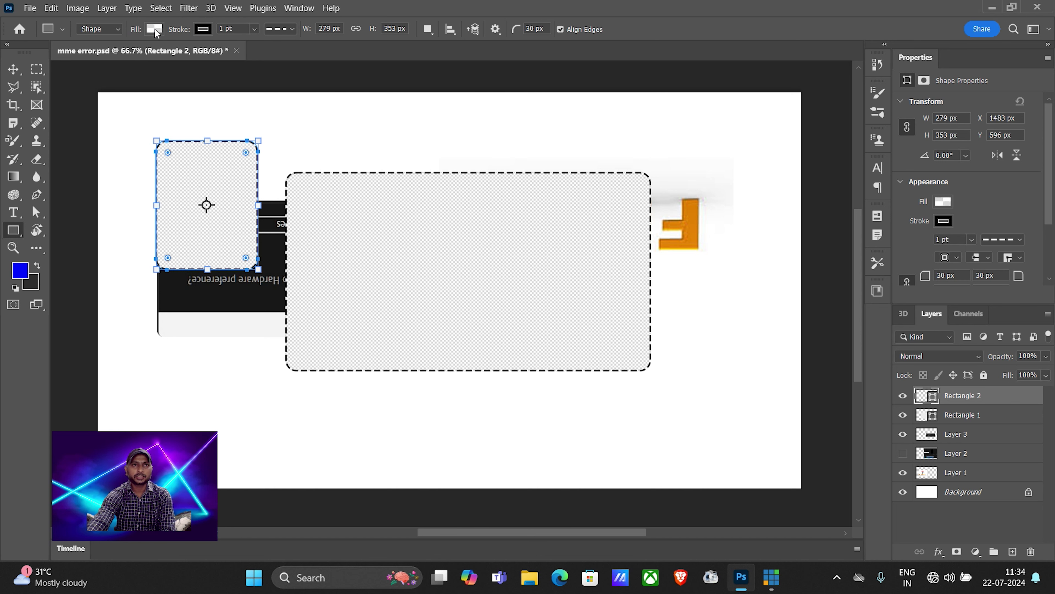
Fill the rectangle with the Tree Tile pattern from the Trees group.
click(155, 29)
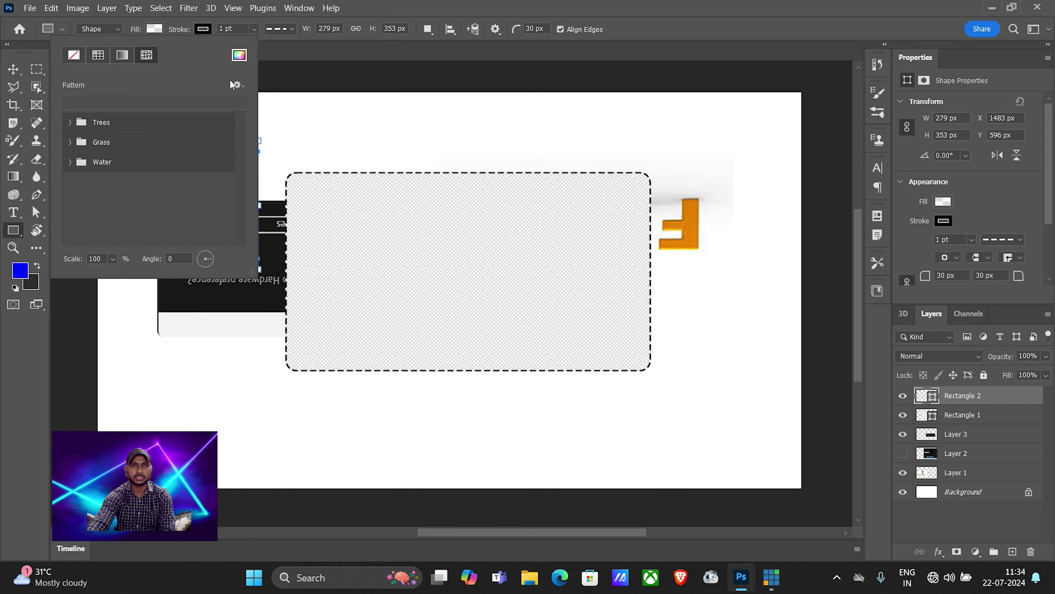
click(70, 123)
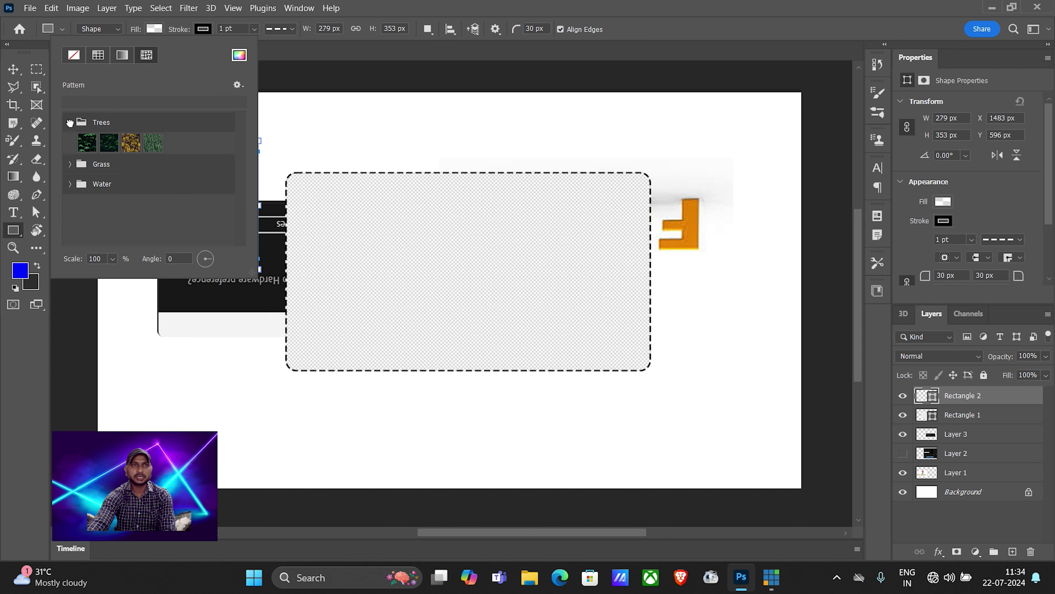
click(151, 143)
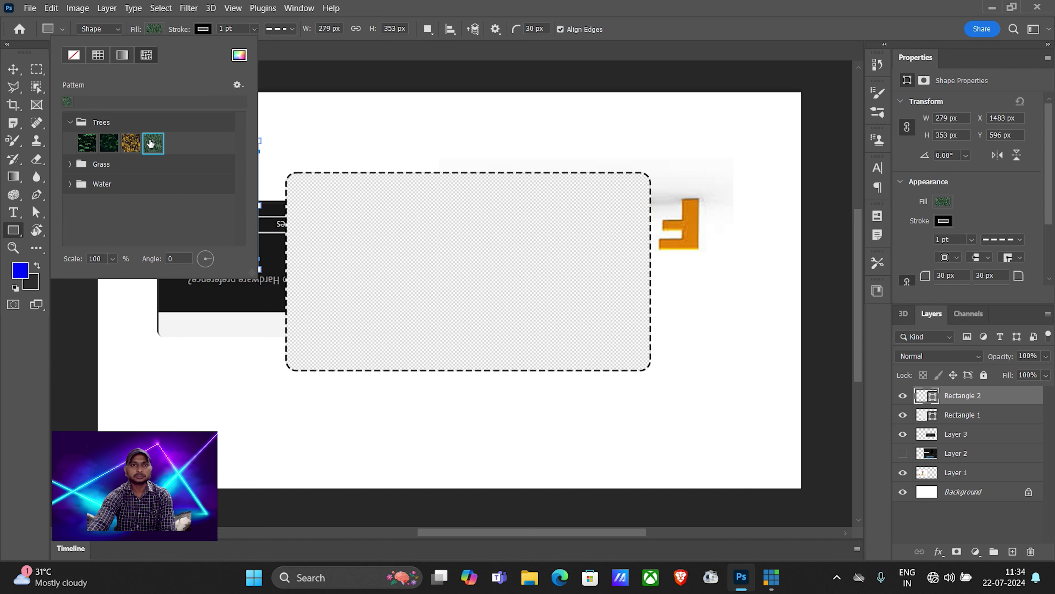
double_click(151, 143)
click(665, 175)
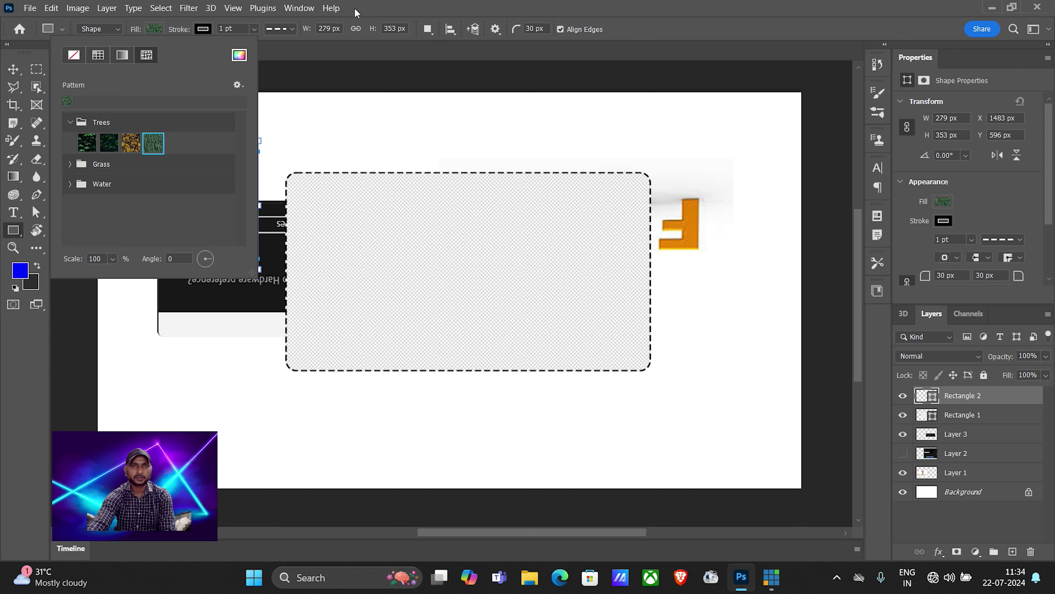
click(381, 9)
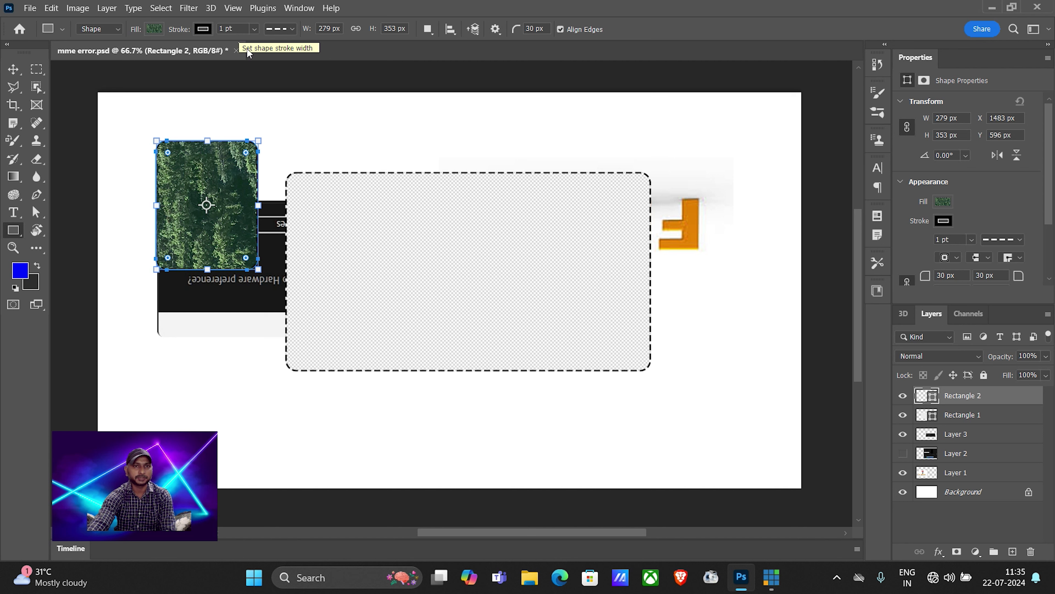
Make the outline solid and draw a 523 × 303 px forest-filled Rectangle 3 near the top.
click(293, 29)
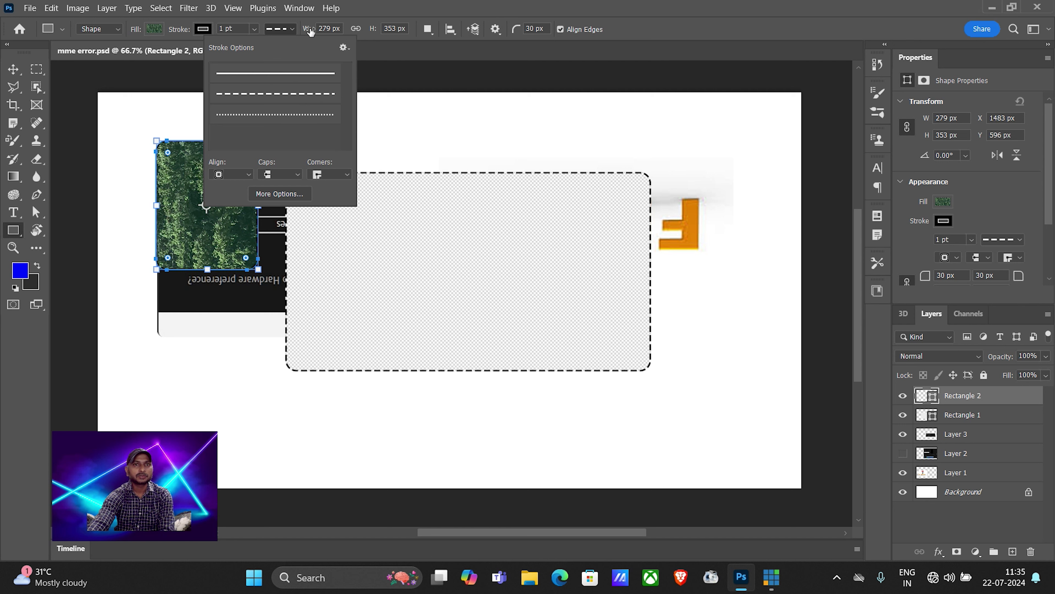
click(293, 26)
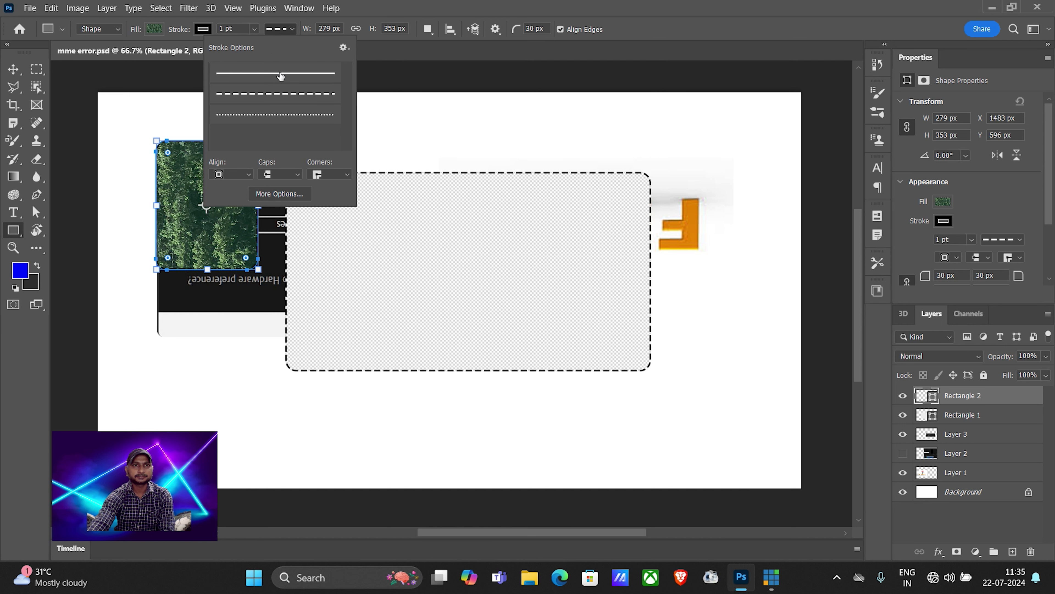
click(281, 72)
drag(389, 117, 581, 228)
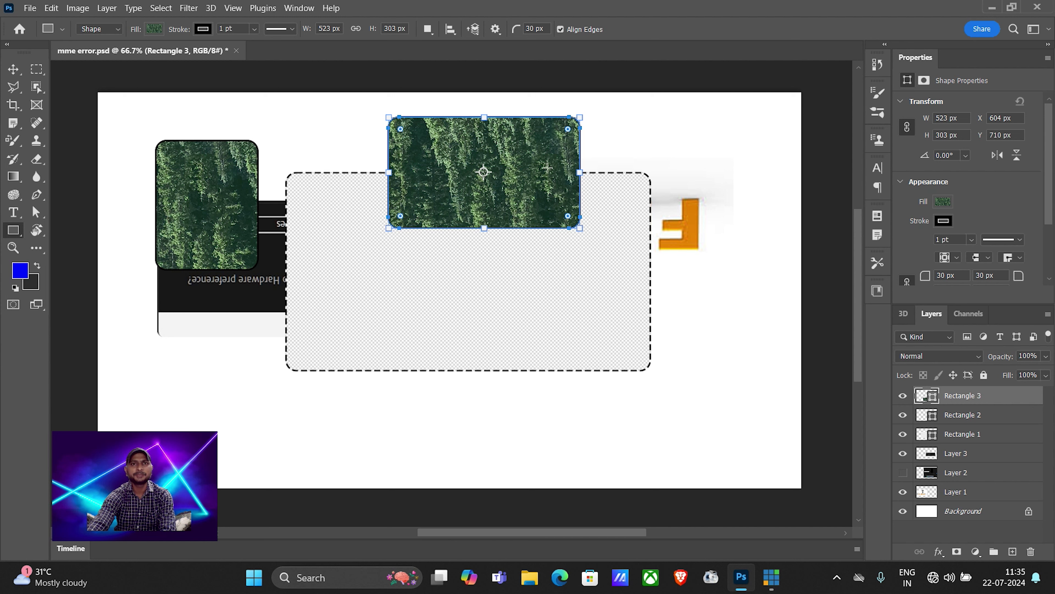
Add an overlapping rectangle with Combine Shapes and a narrow upright one with Subtract Front Shape.
click(435, 39)
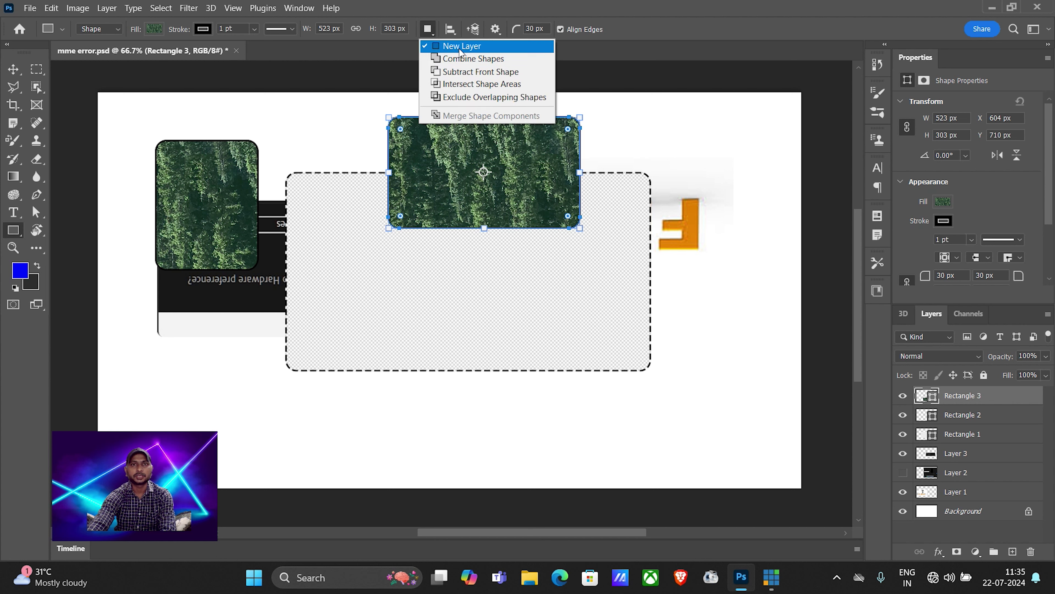
click(474, 58)
mouse_move(330, 125)
mouse_down()
mouse_move(360, 182)
mouse_move(449, 243)
mouse_up()
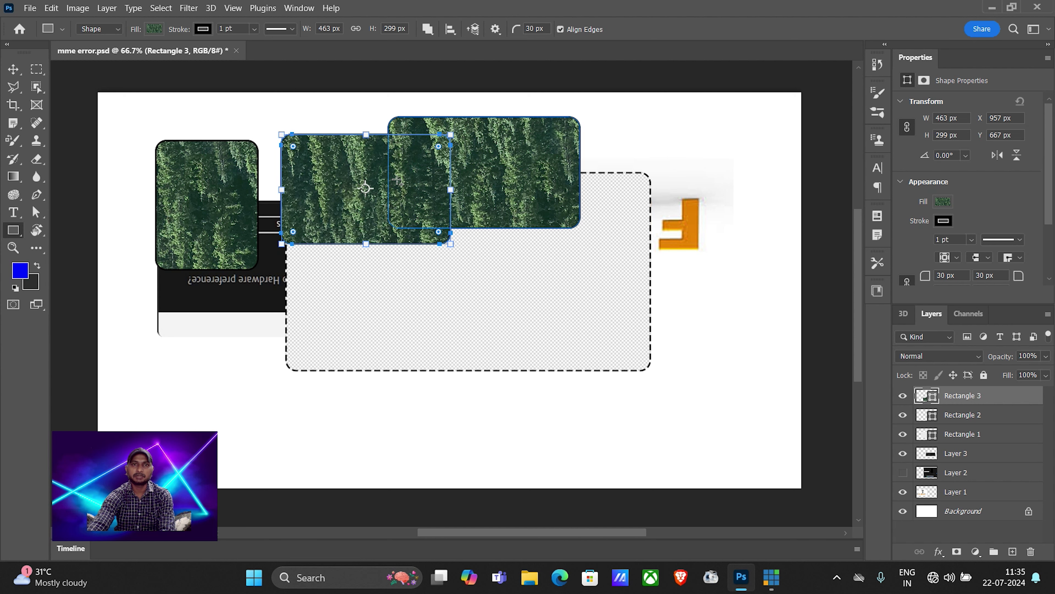
click(430, 31)
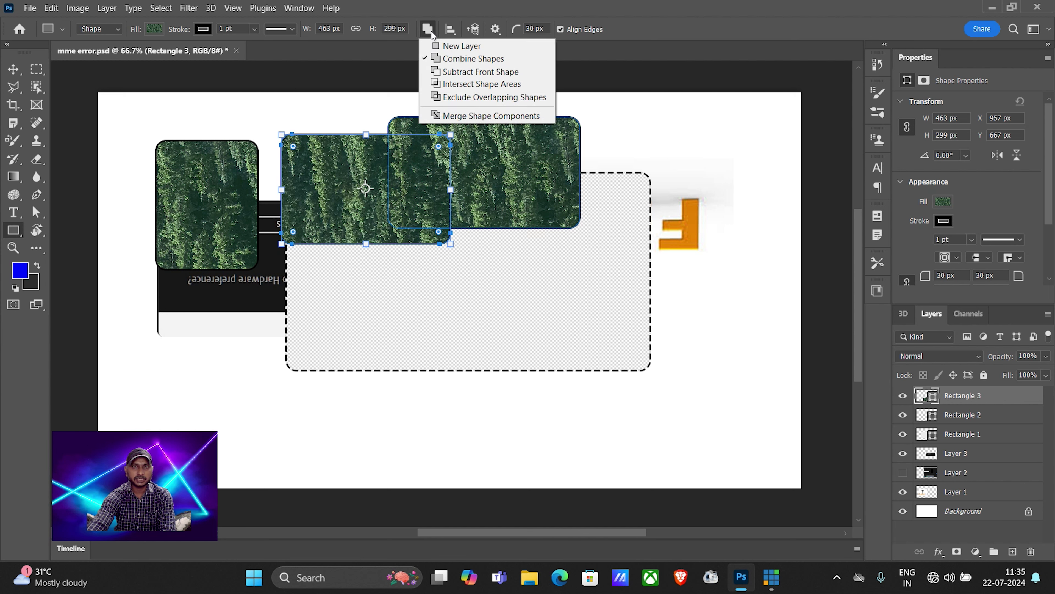
click(457, 73)
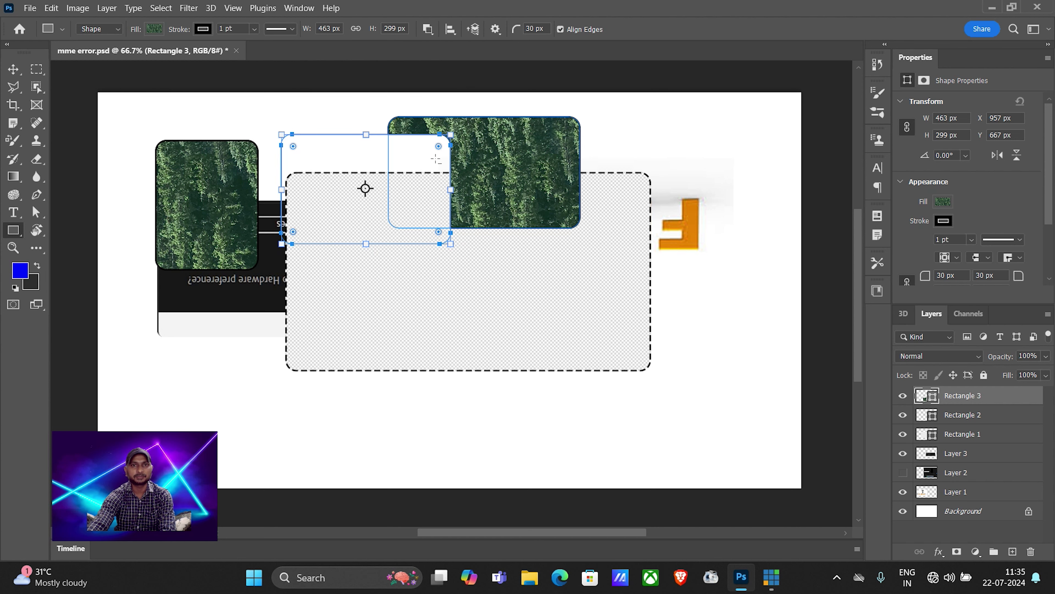
drag(354, 118, 383, 229)
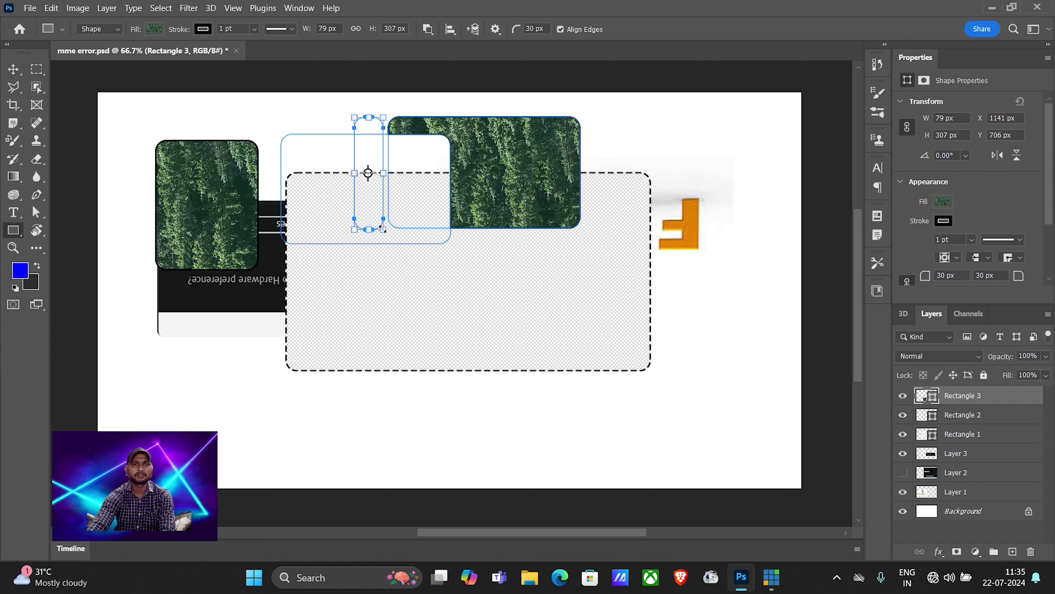
Draw further shapes using Intersect Shape Areas, then switch to Exclude Overlapping Shapes.
click(428, 29)
click(457, 85)
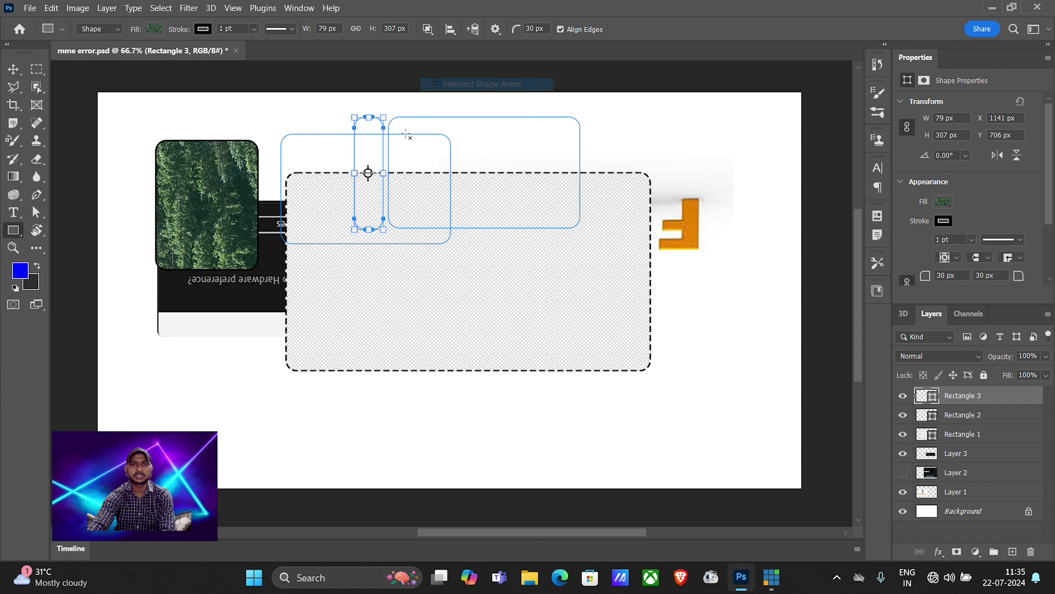
drag(337, 104, 411, 154)
drag(364, 111, 331, 175)
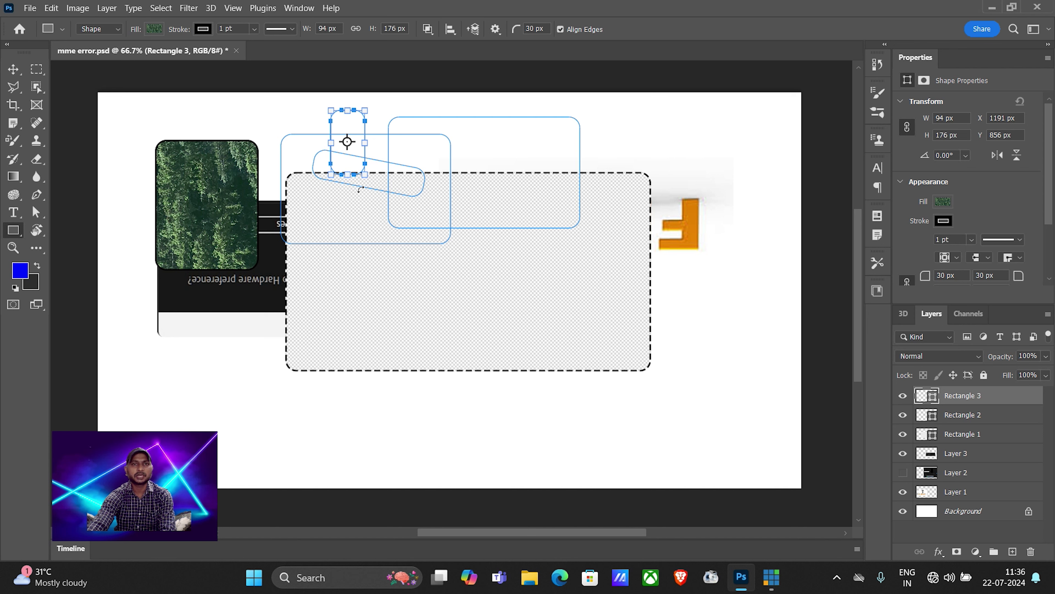
click(430, 33)
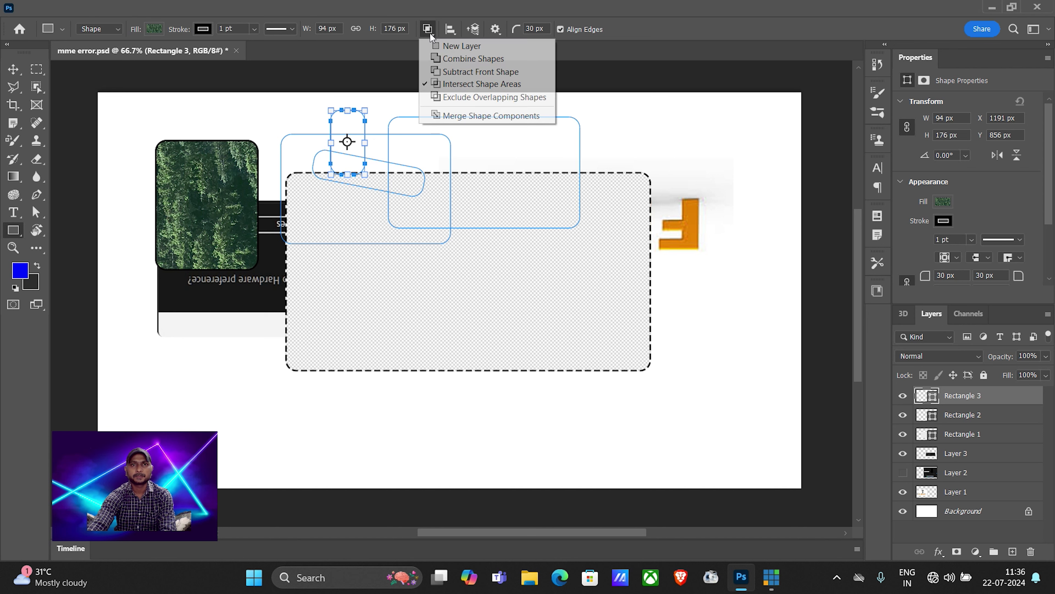
click(465, 99)
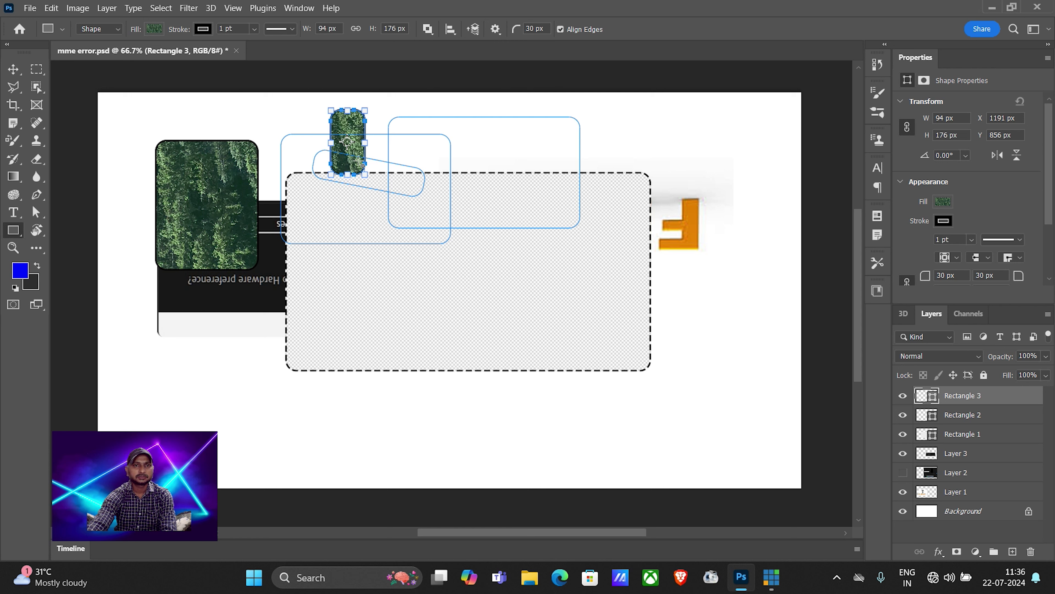
Merge the shape components and confirm converting the live shape to a regular path.
click(431, 32)
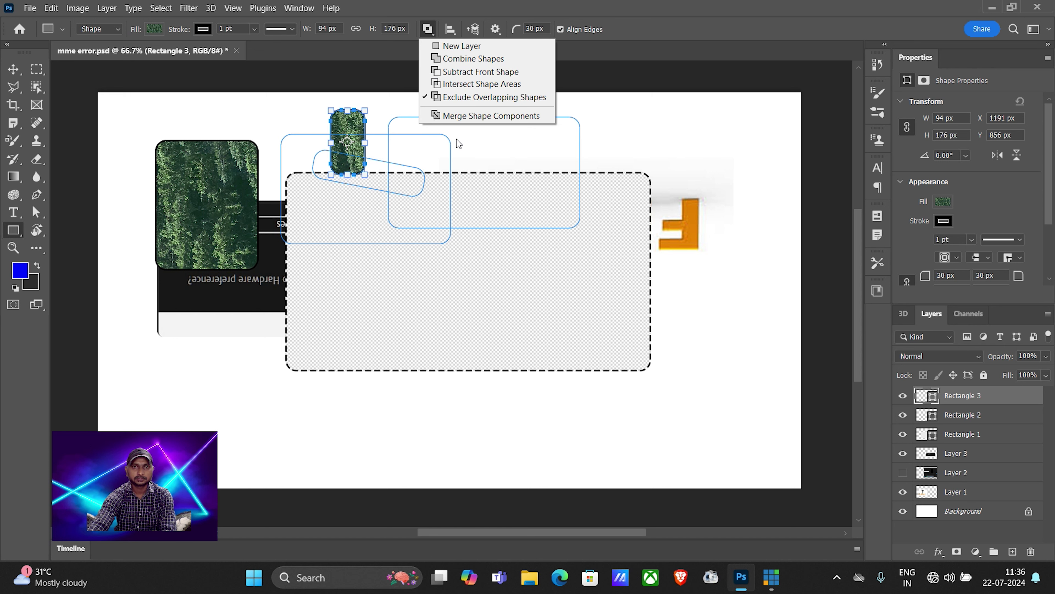
click(463, 116)
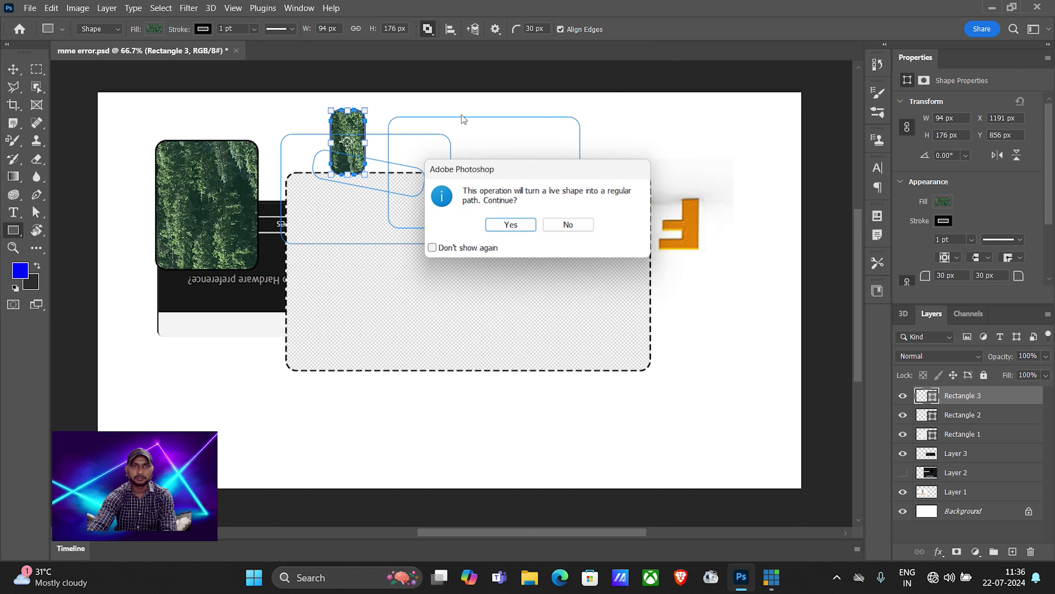
click(511, 227)
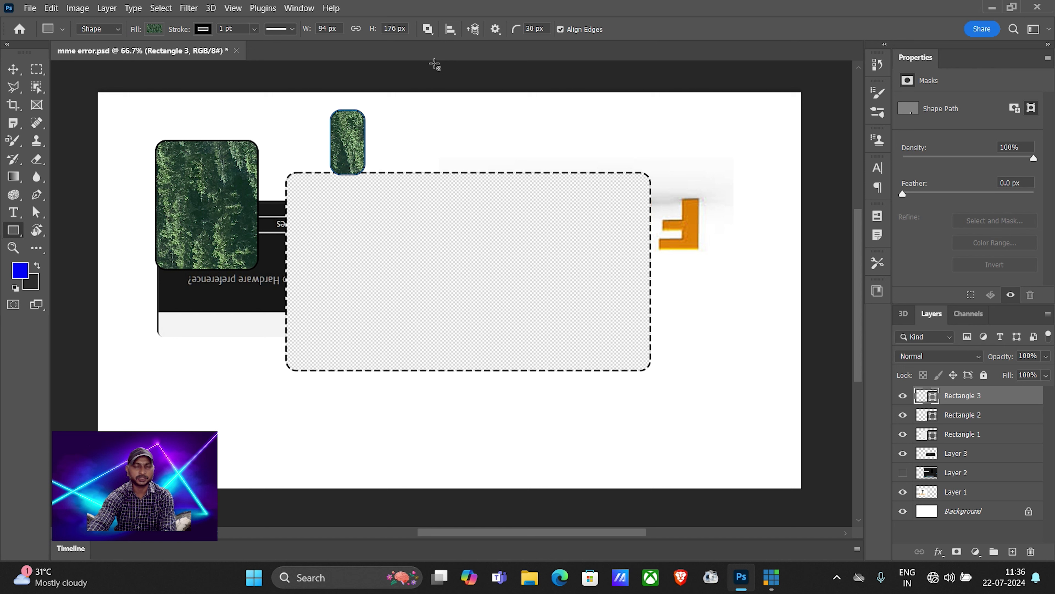
click(450, 29)
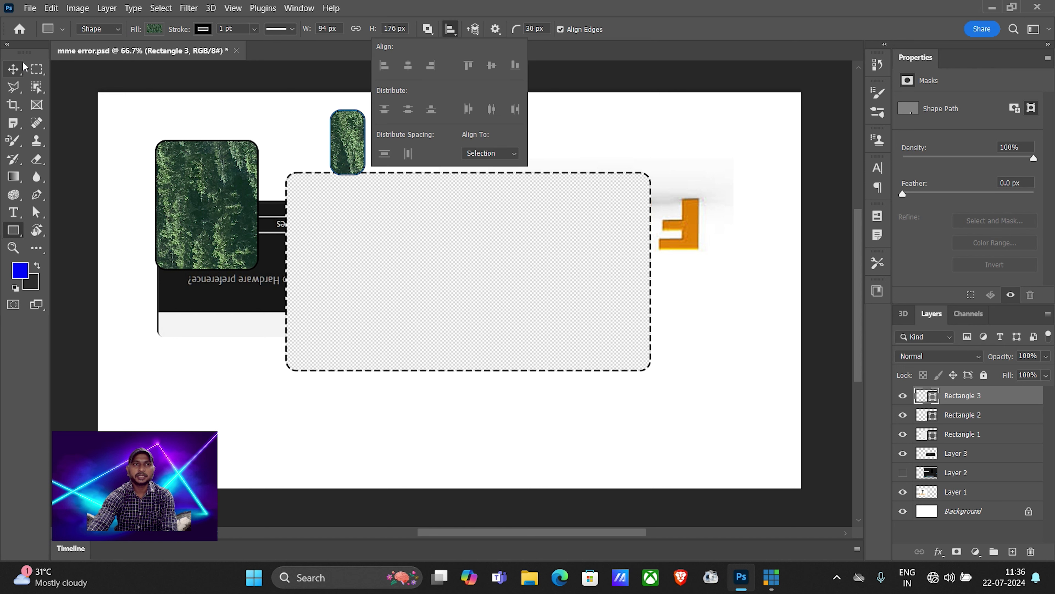
Align Rectangle 2 to the right edge of the canvas using the Path Selection tool.
click(14, 69)
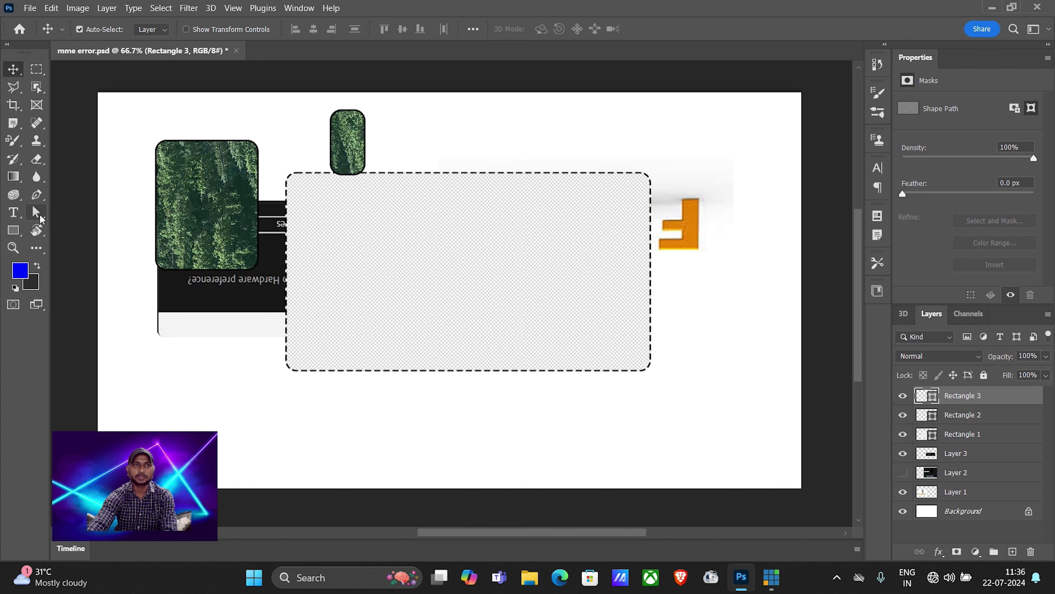
click(36, 212)
click(85, 211)
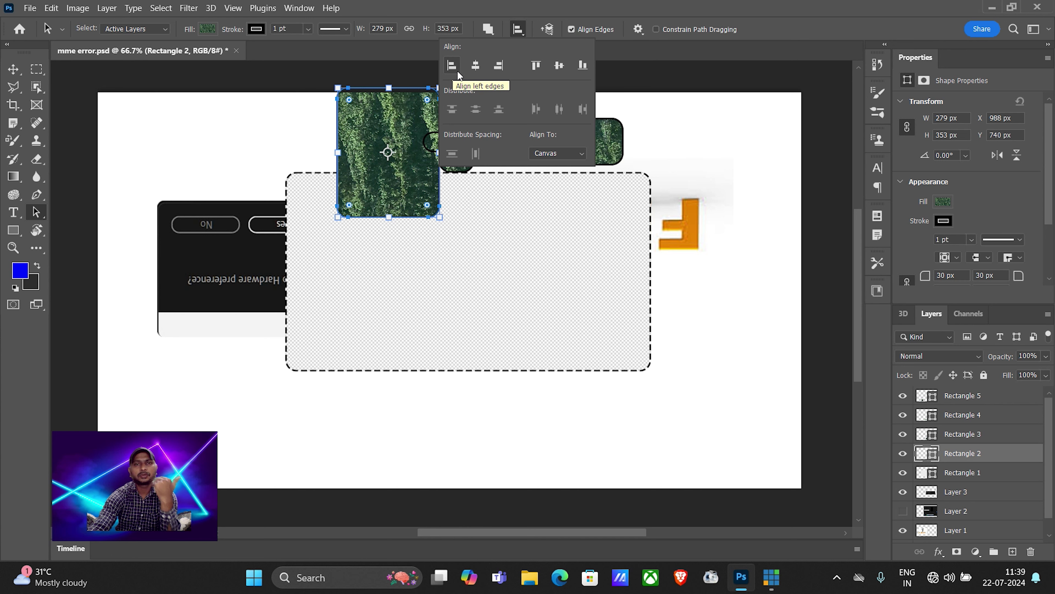
click(452, 66)
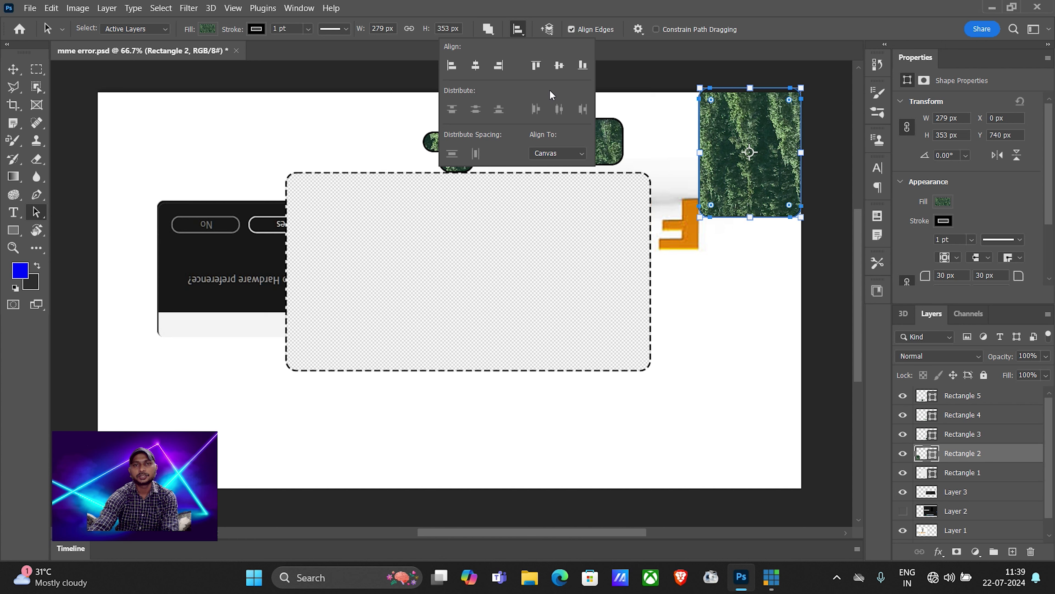
click(548, 30)
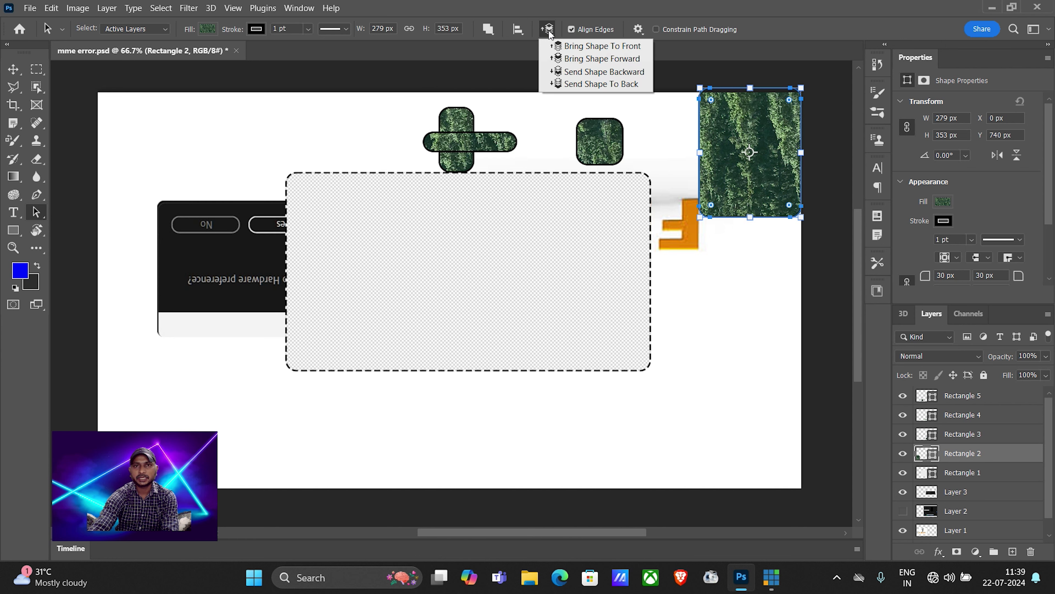
Bring the 139 px-corner oval to the front, drag it into the dashed box, and deselect it.
click(575, 46)
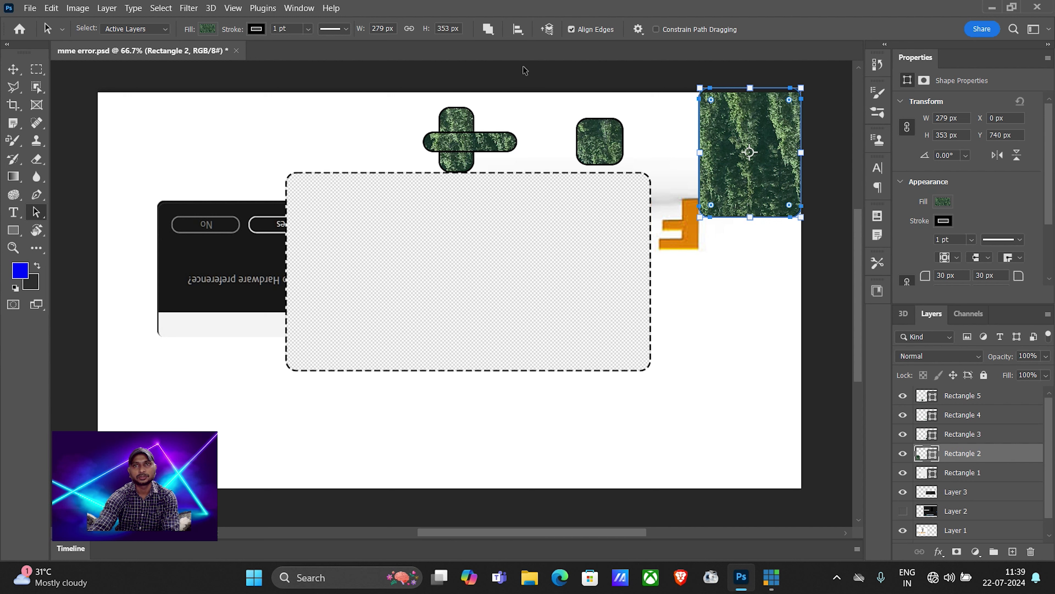
click(639, 30)
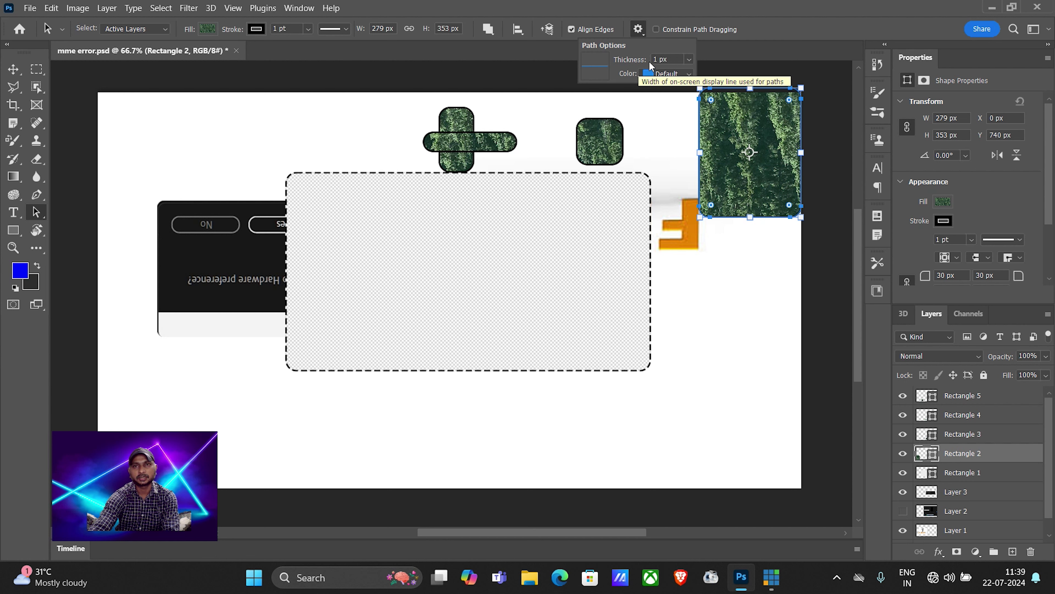
click(614, 16)
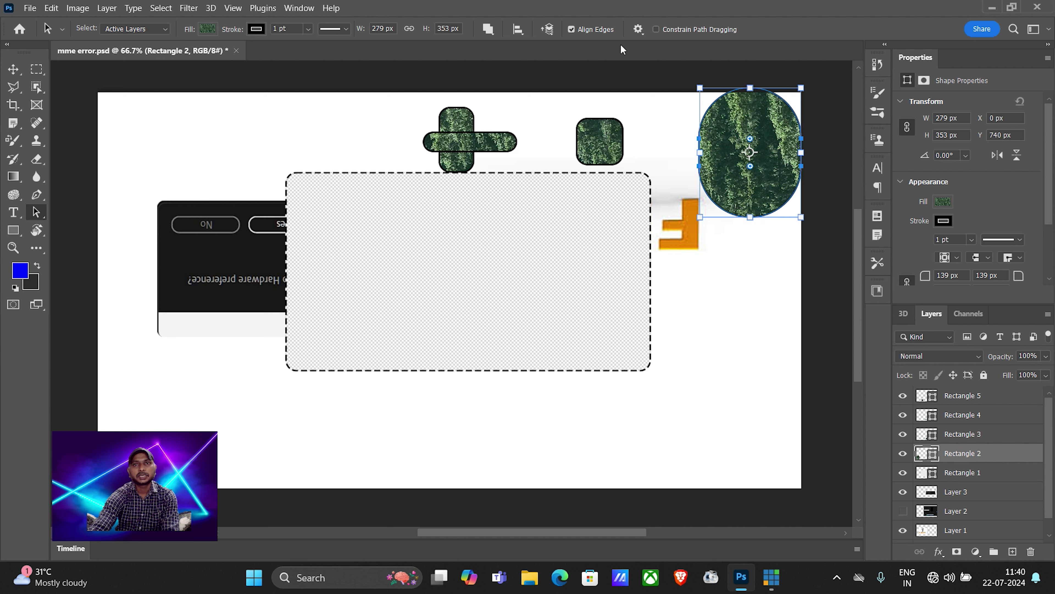
drag(746, 124, 435, 236)
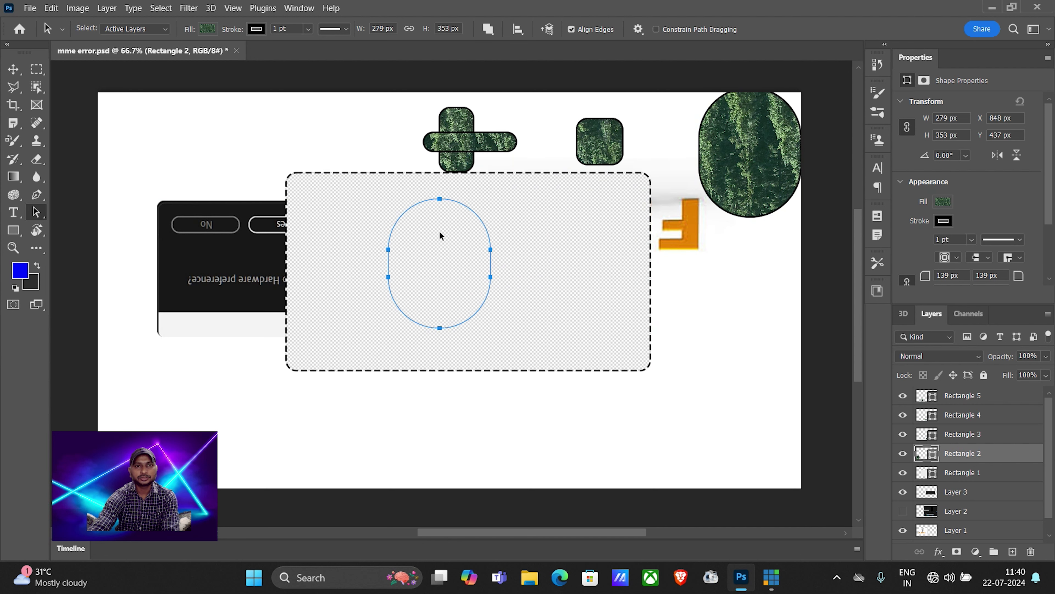
click(602, 176)
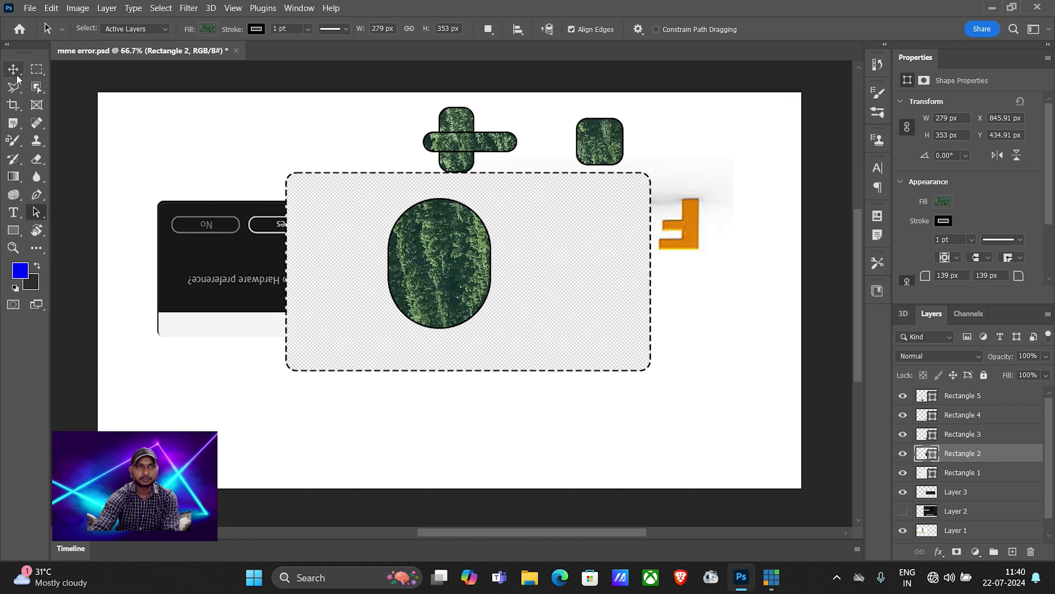
click(13, 176)
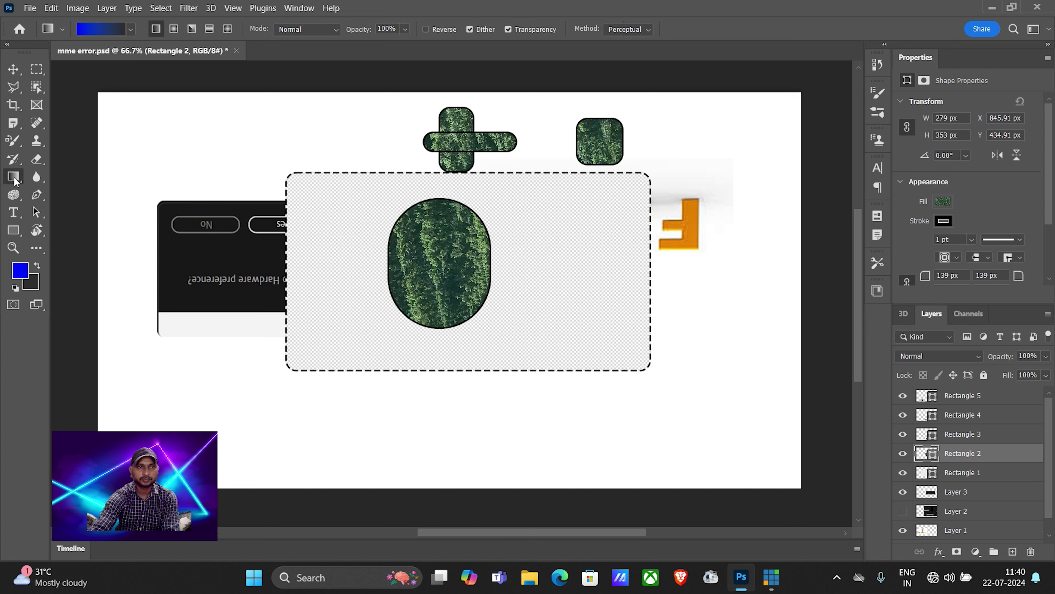
Draw a forest-filled rectangle at left, adjust its corner rounding, and set the radius to 50 px.
click(14, 229)
drag(248, 144, 407, 285)
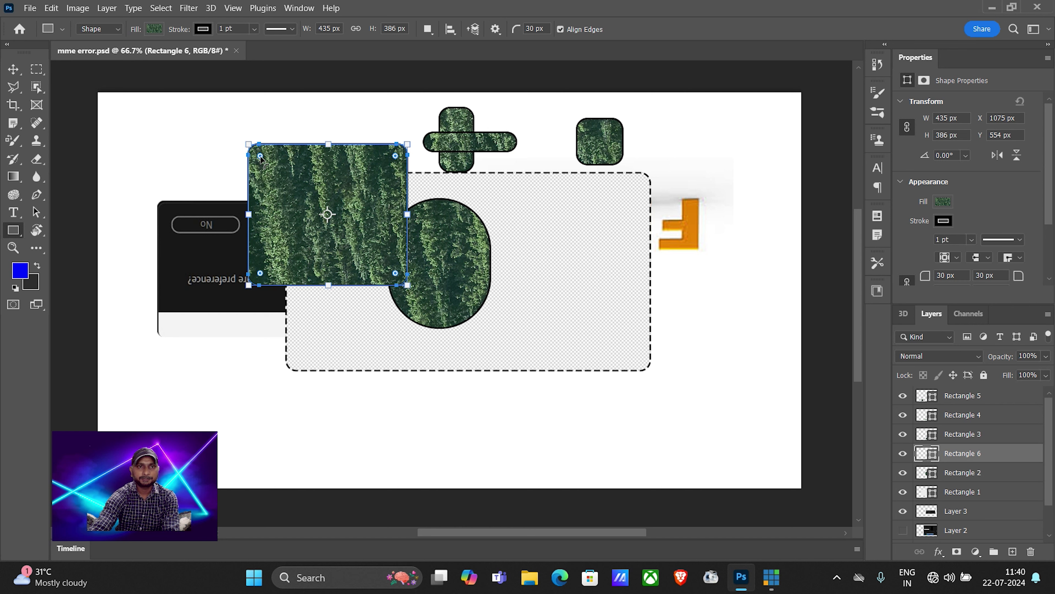
drag(260, 157, 275, 170)
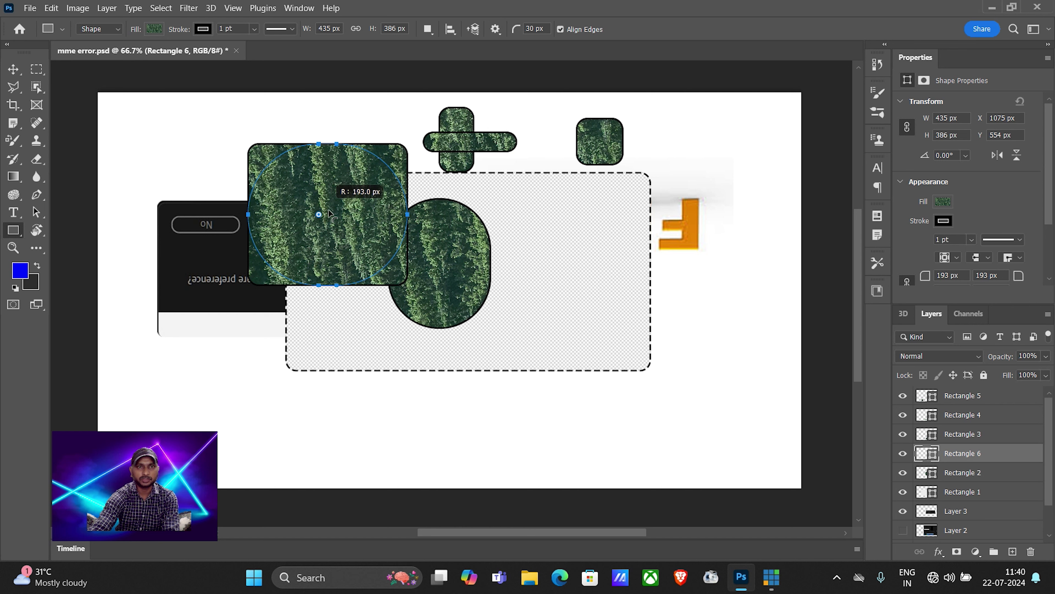
mouse_move(293, 190)
mouse_down()
mouse_move(374, 197)
mouse_move(269, 164)
mouse_up()
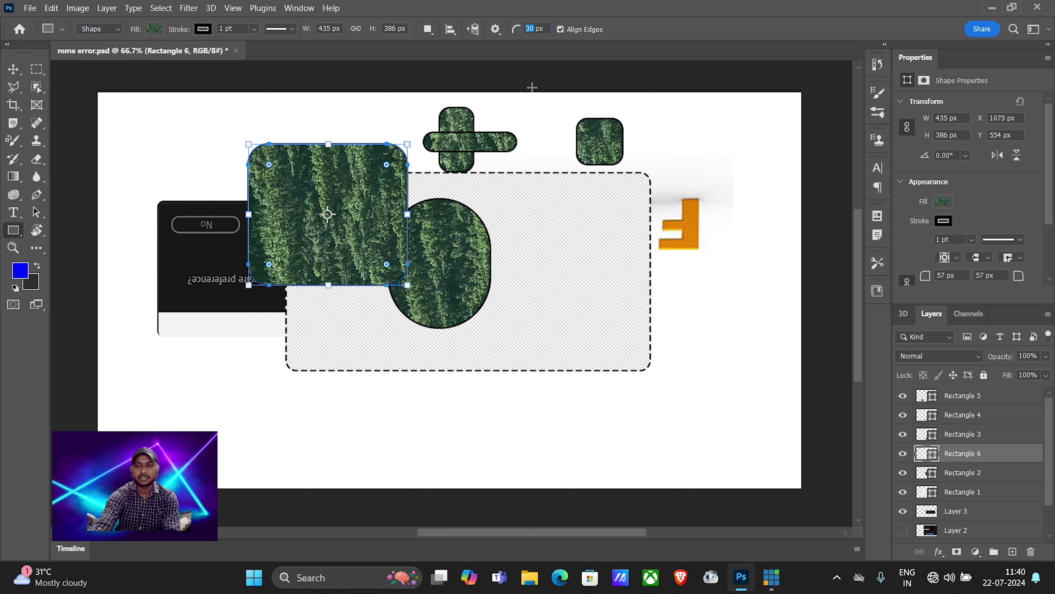
text(50)
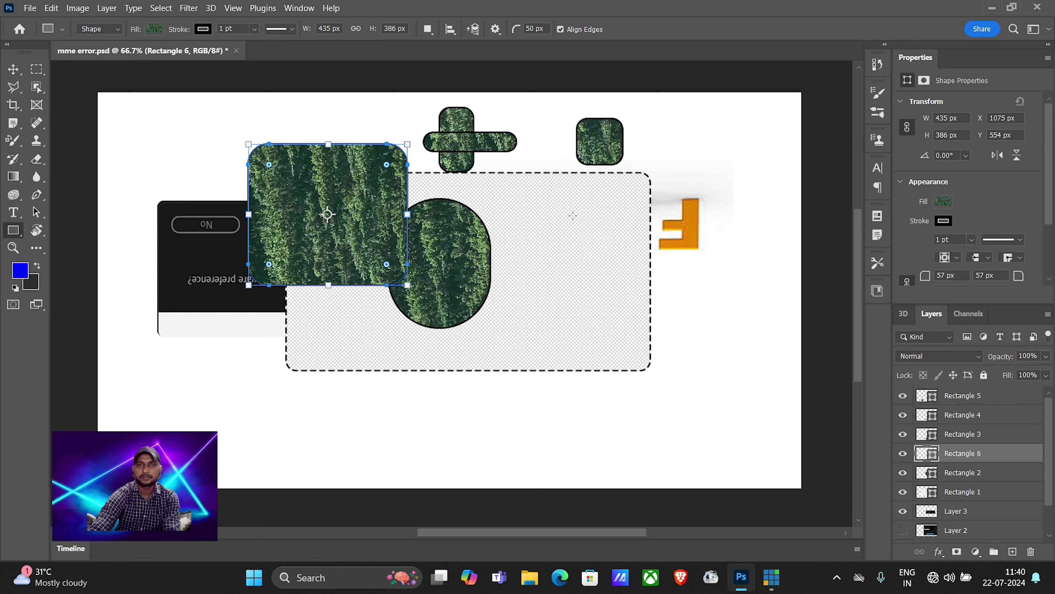
Draw a 50 px-corner rectangle at right and a 100 px-corner Rectangle 8 below the middle.
drag(537, 217, 726, 345)
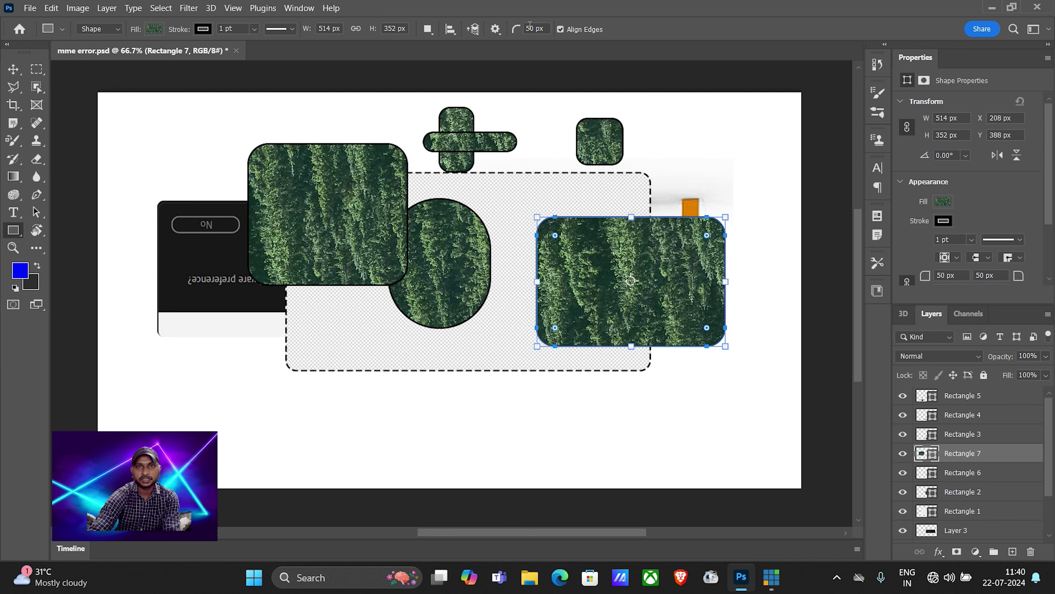
click(518, 34)
text(1)
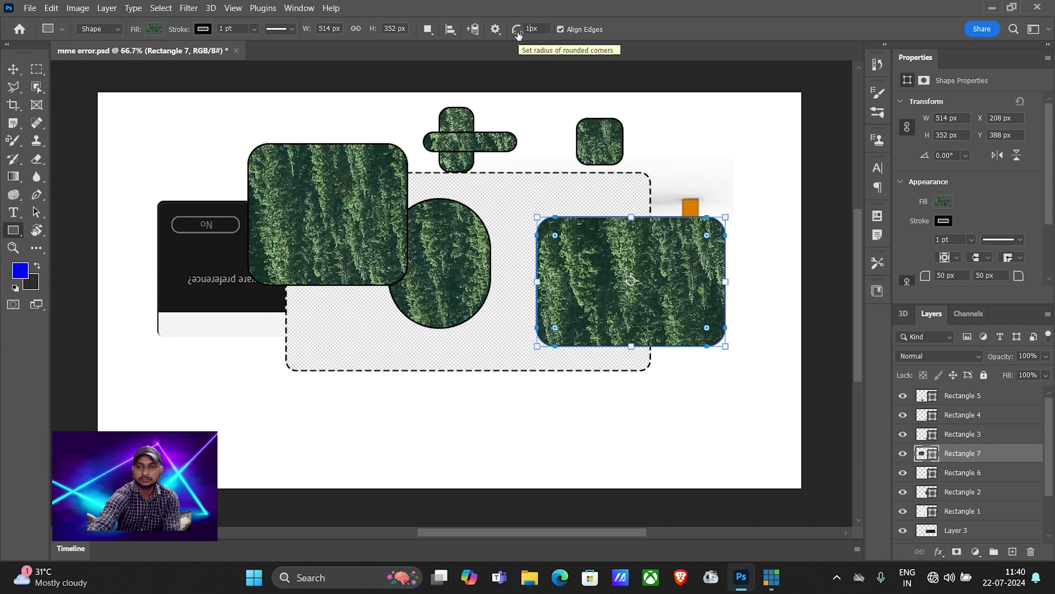
text(00)
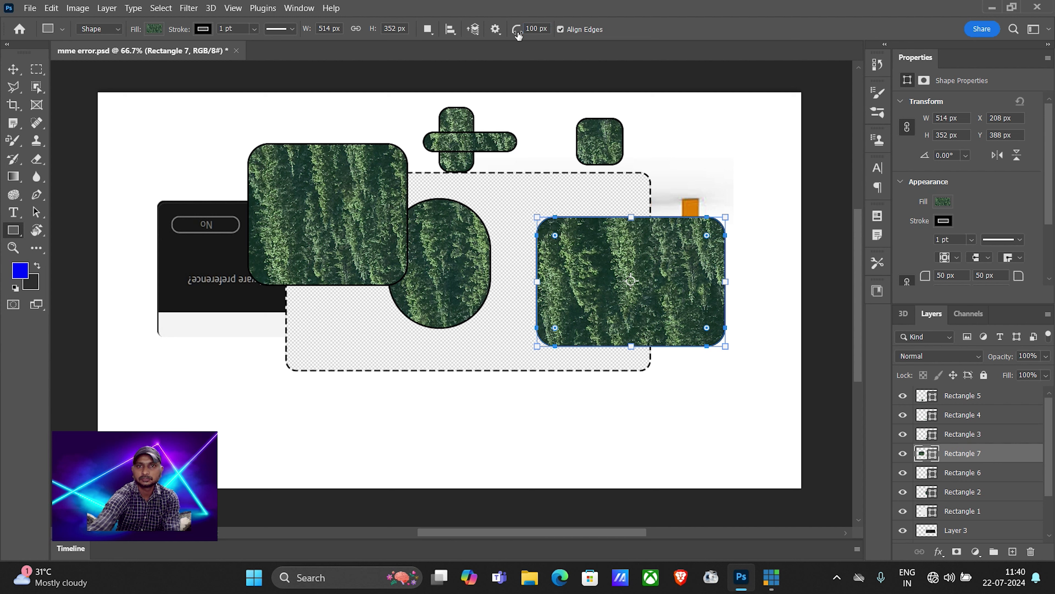
drag(352, 331, 543, 450)
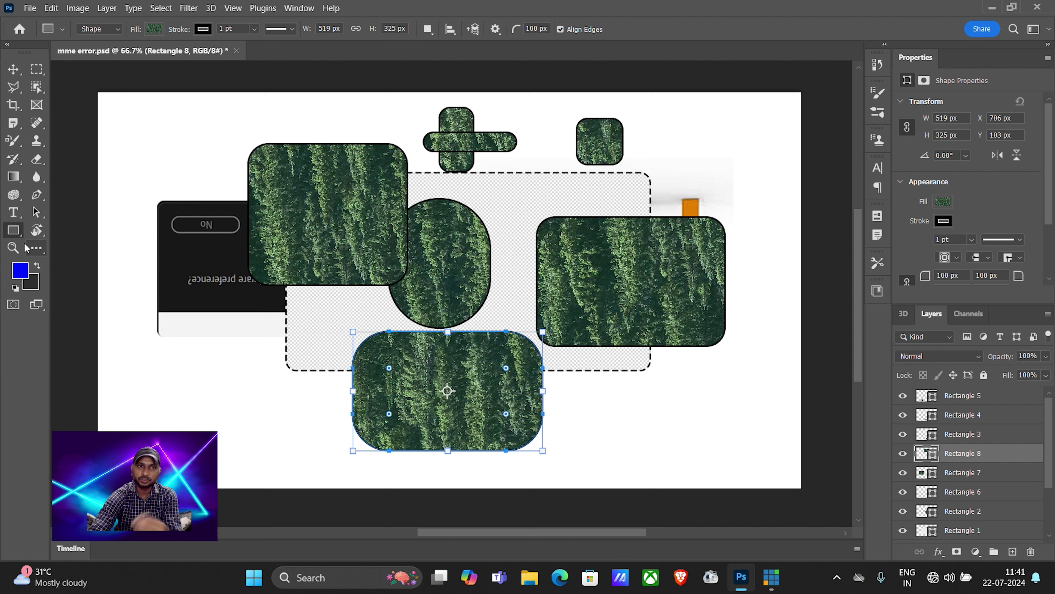
right_click(21, 234)
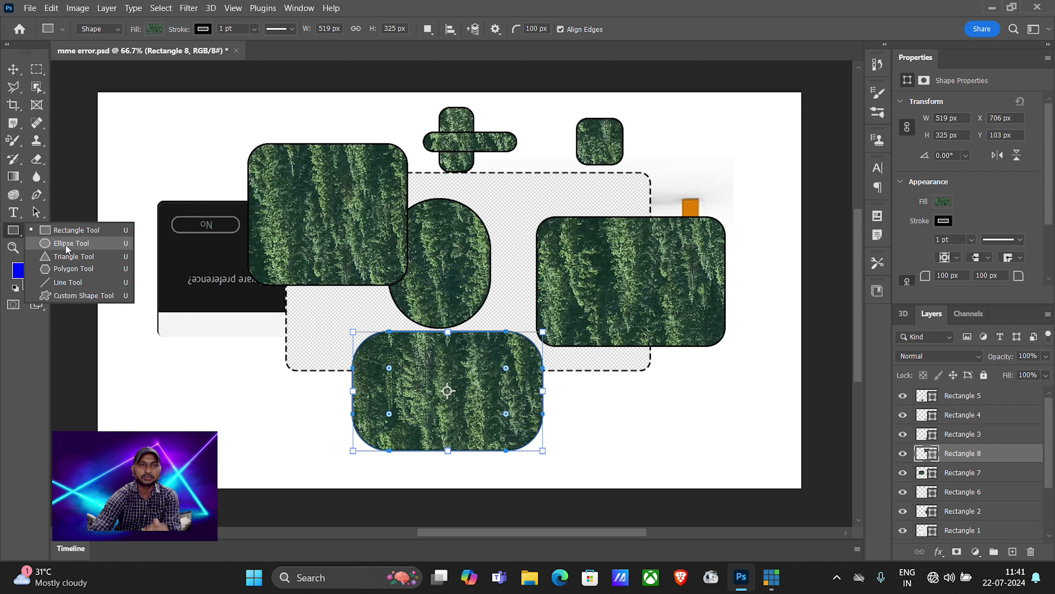
Draw a large forest-filled circle at left and an inverted triangle over the left shapes.
click(67, 243)
drag(182, 157, 414, 395)
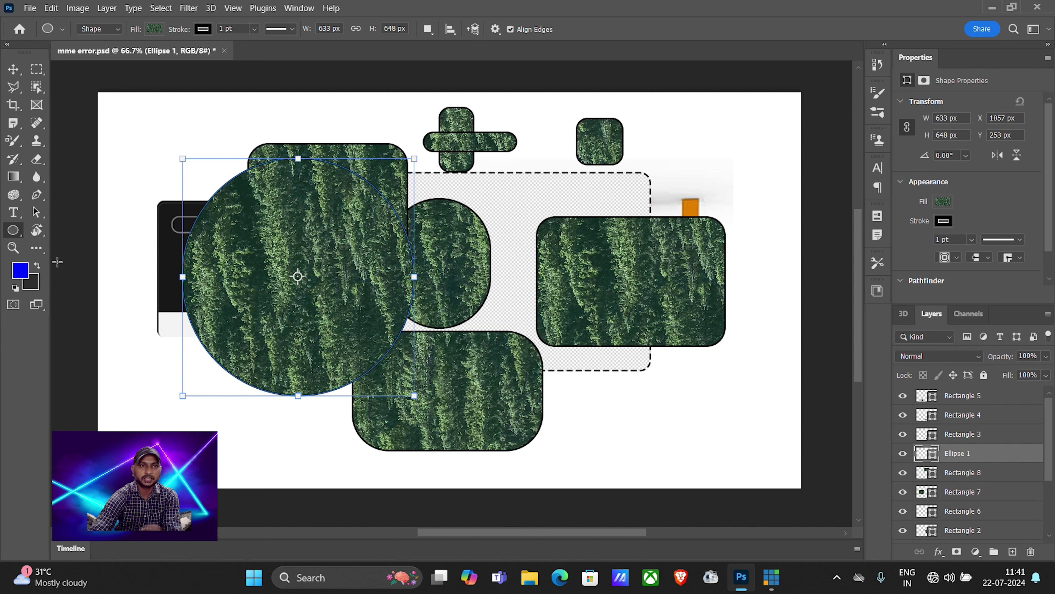
right_click(19, 236)
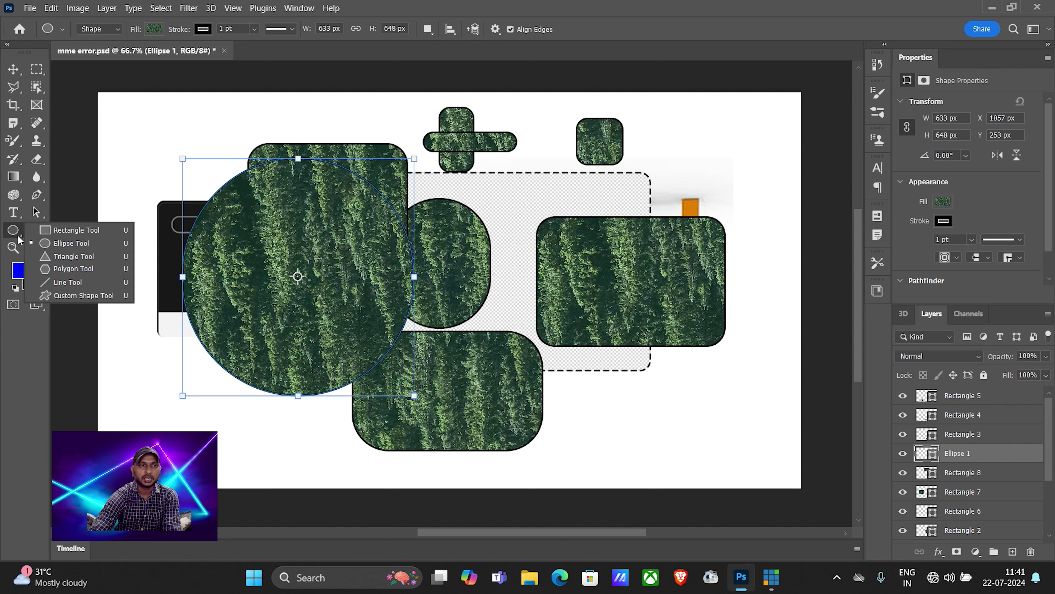
click(73, 260)
drag(196, 135, 432, 359)
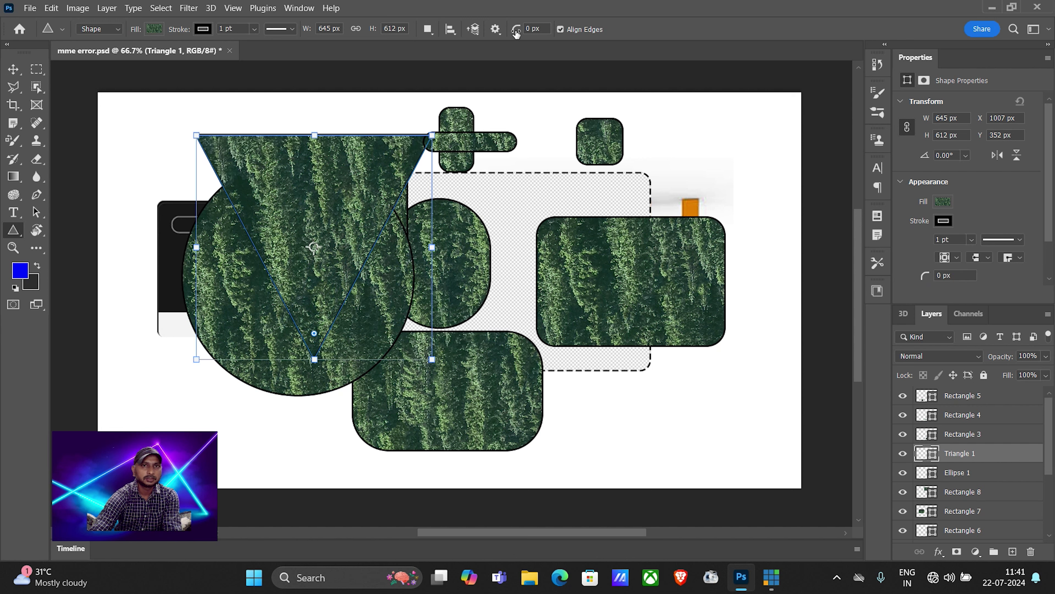
Add a large five-sided polygon and a 1604 px horizontal line across the lower canvas.
right_click(17, 235)
click(73, 268)
mouse_move(210, 197)
mouse_down()
mouse_move(254, 284)
mouse_move(615, 436)
mouse_up()
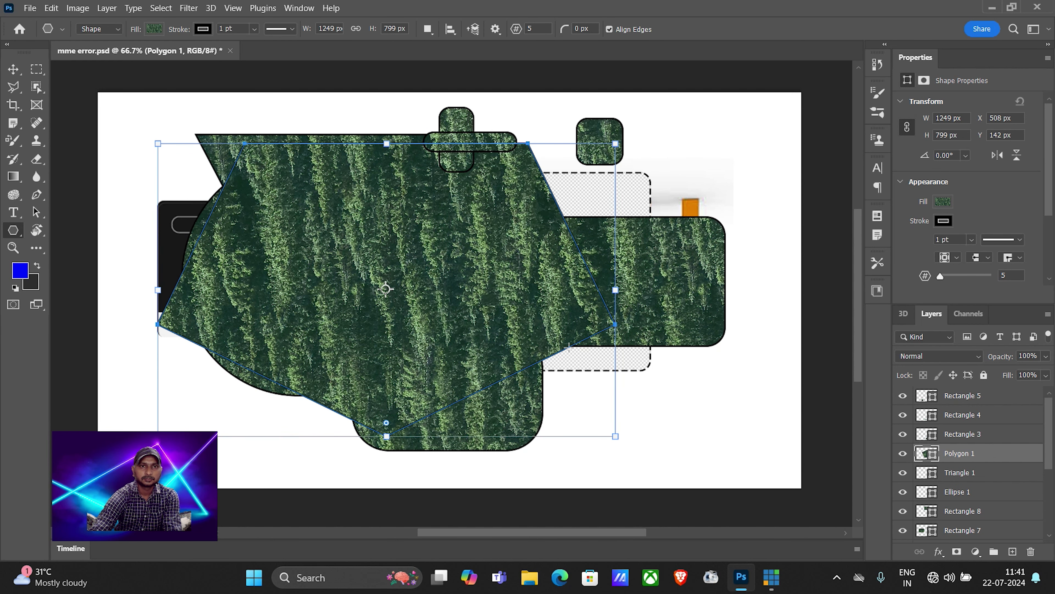
right_click(17, 235)
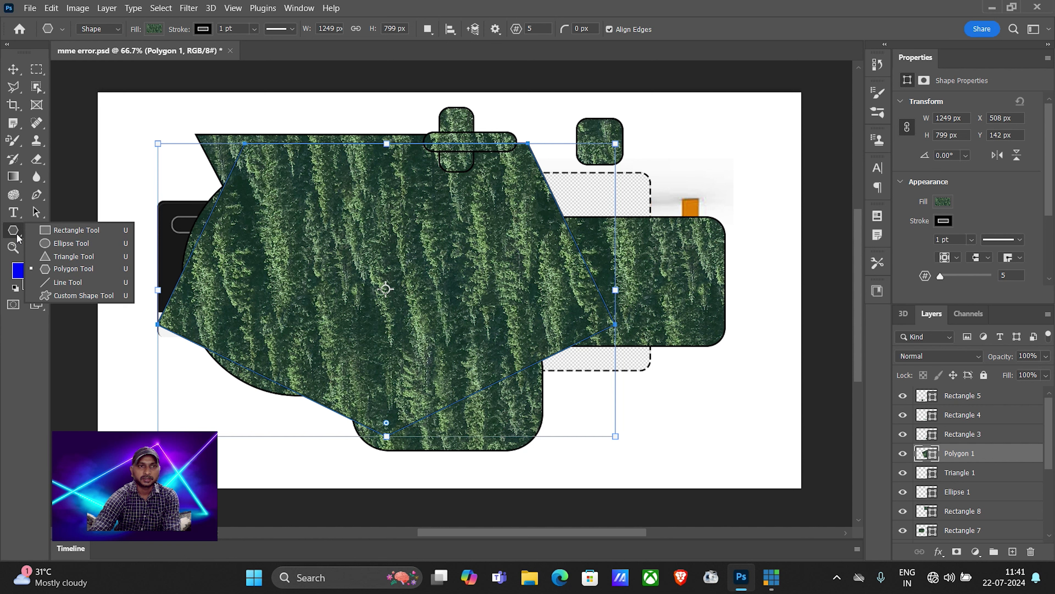
click(63, 284)
drag(127, 387, 707, 379)
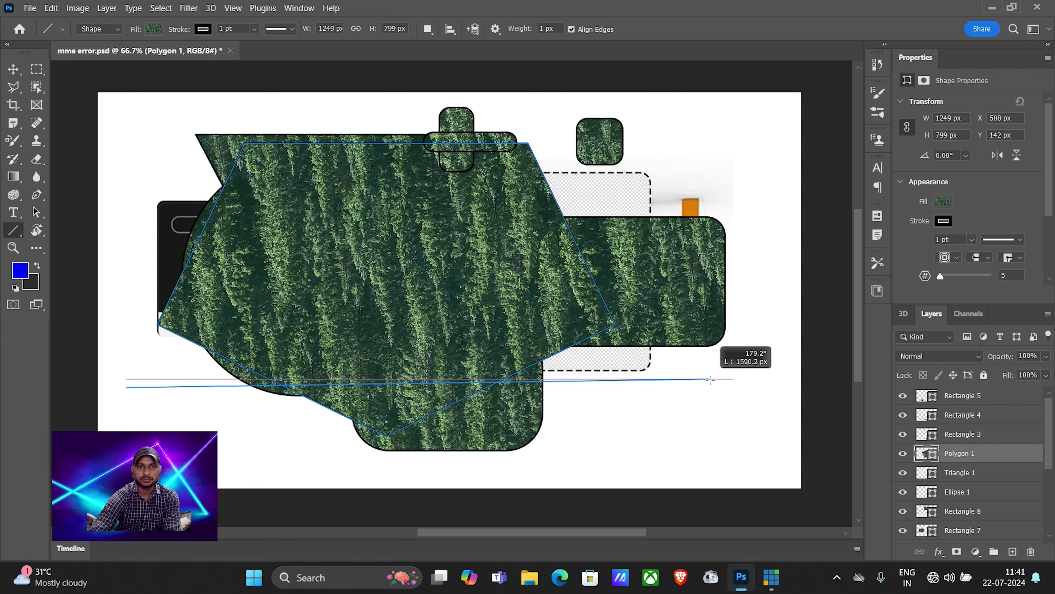
drag(707, 378, 714, 384)
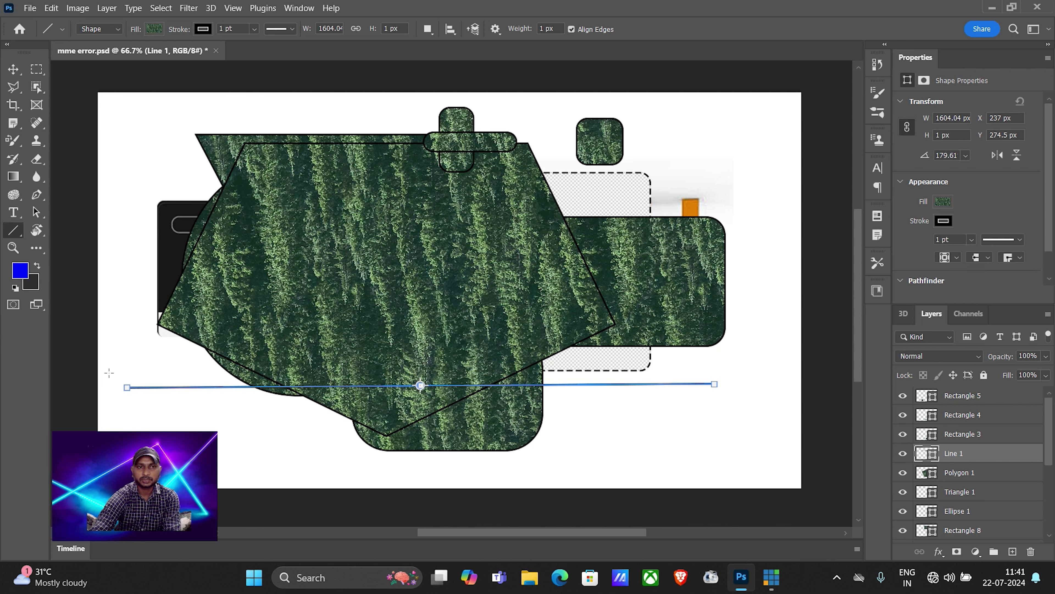
right_click(13, 235)
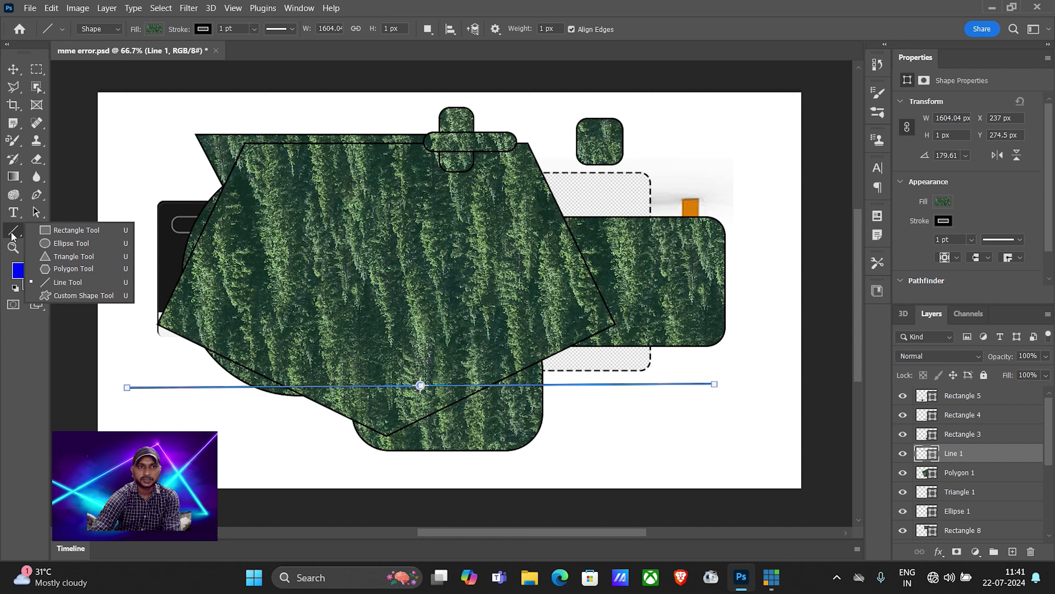
click(78, 295)
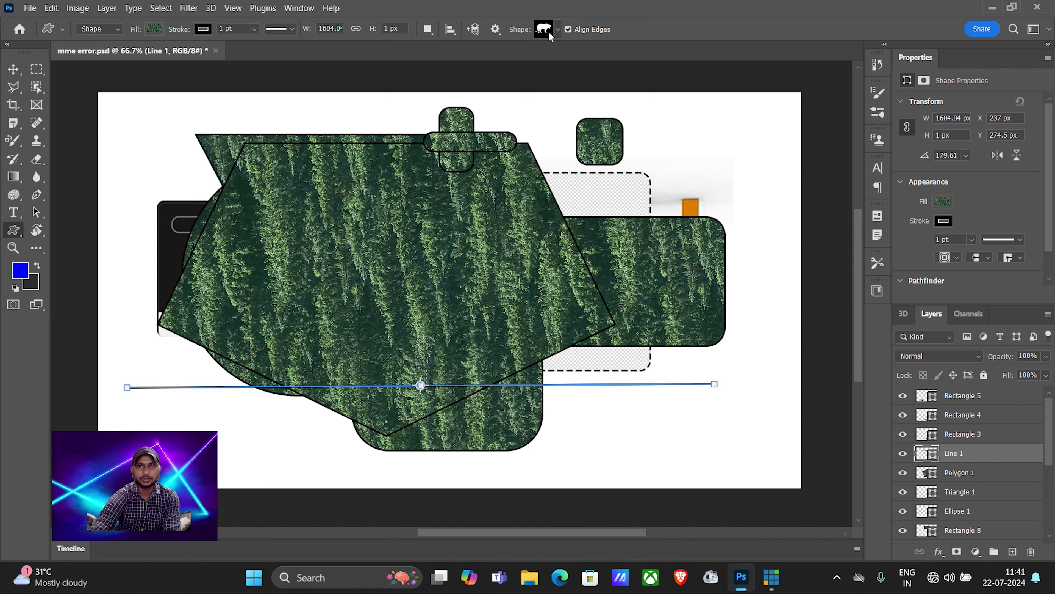
Draw the Tiger 1 shape from the Wild Animals set near the top right.
click(557, 29)
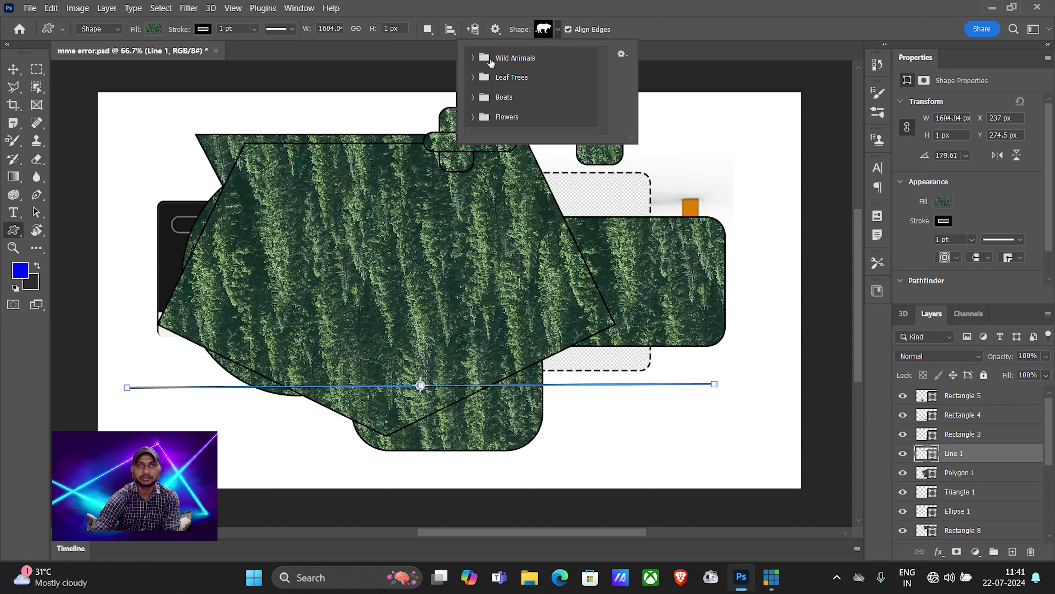
click(474, 58)
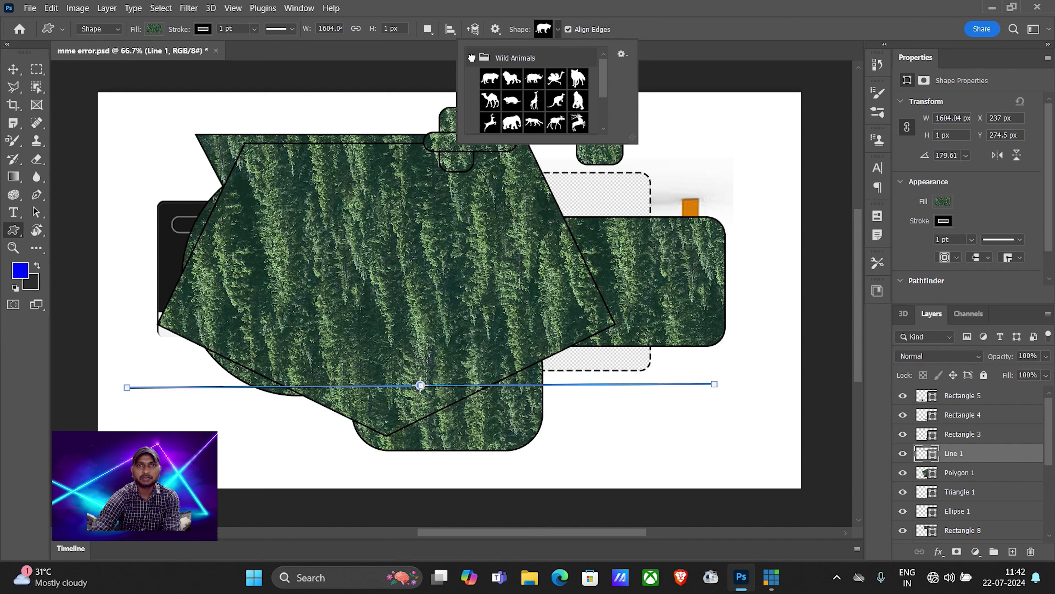
click(490, 78)
drag(676, 125, 771, 203)
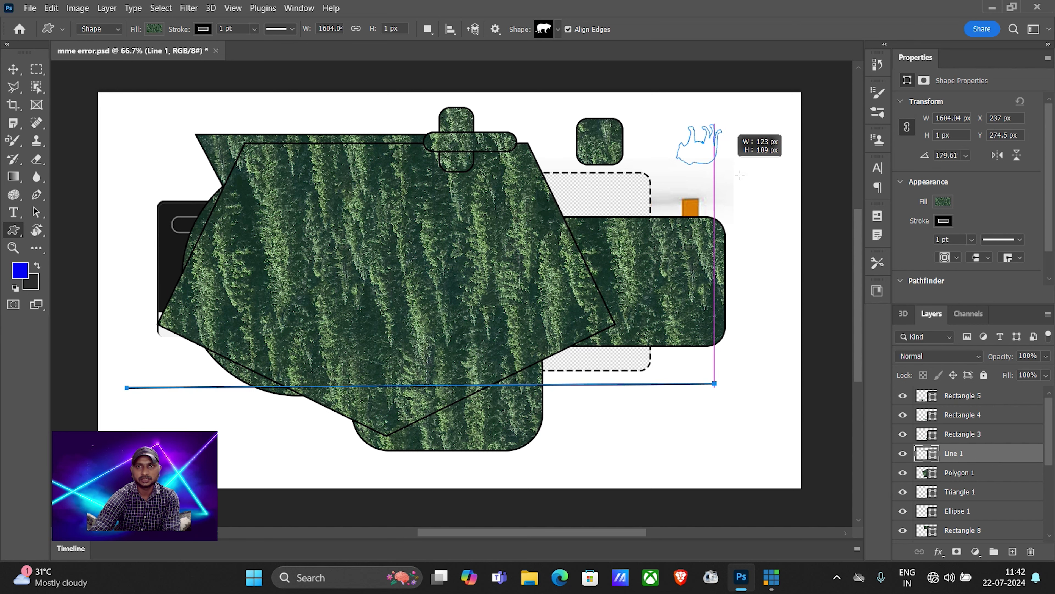
Add a Rhino 1 shape at the bottom left and a Fox 1 shape at the right edge.
click(557, 29)
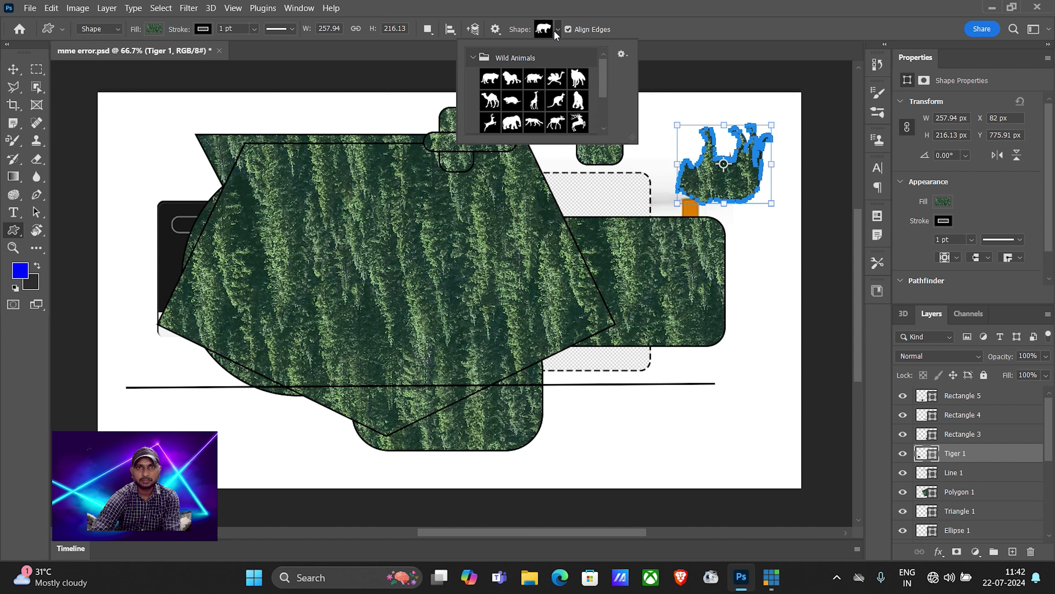
click(533, 79)
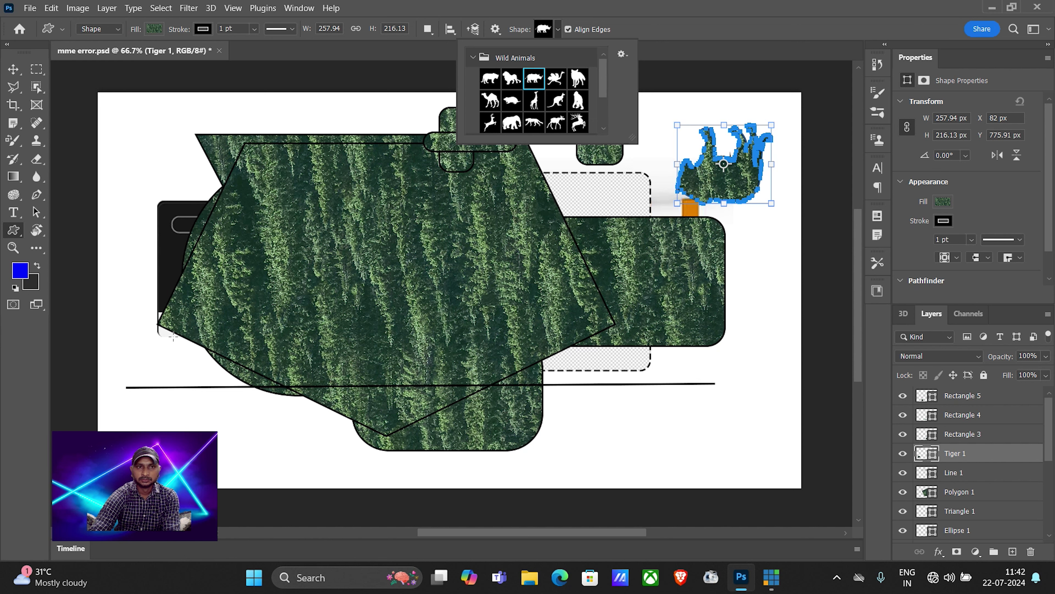
click(137, 407)
drag(137, 408, 277, 479)
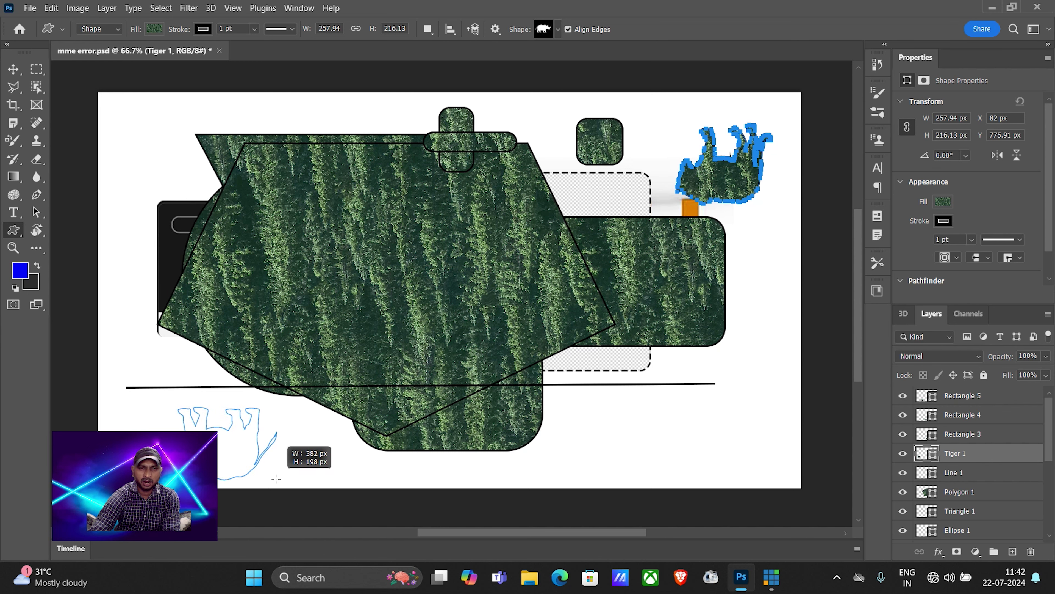
click(558, 29)
click(578, 79)
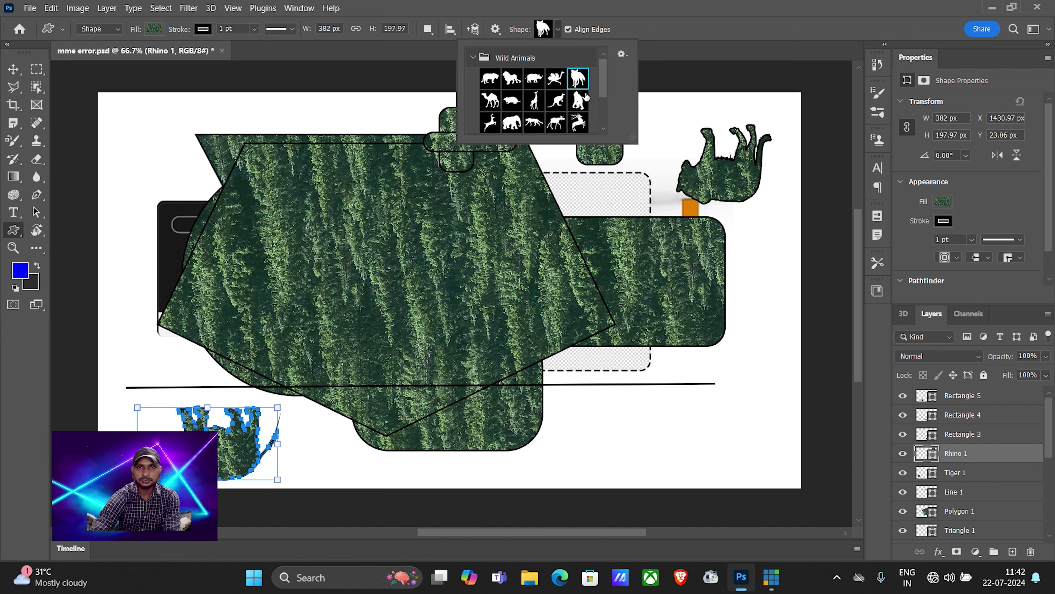
drag(745, 262, 785, 316)
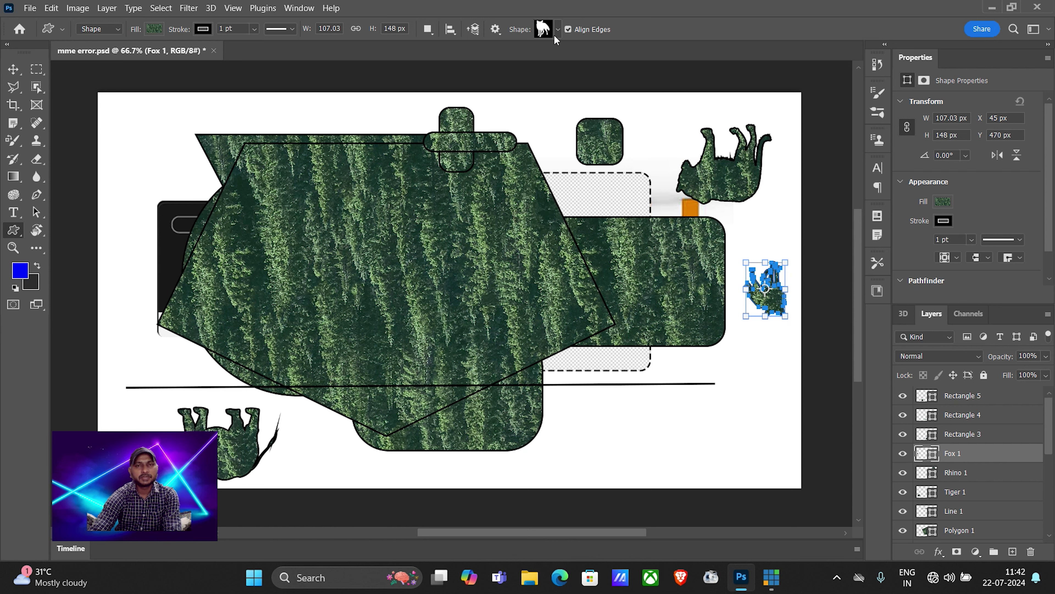
Collapse Wild Animals in the shape picker and expand the Boats shape set.
click(557, 30)
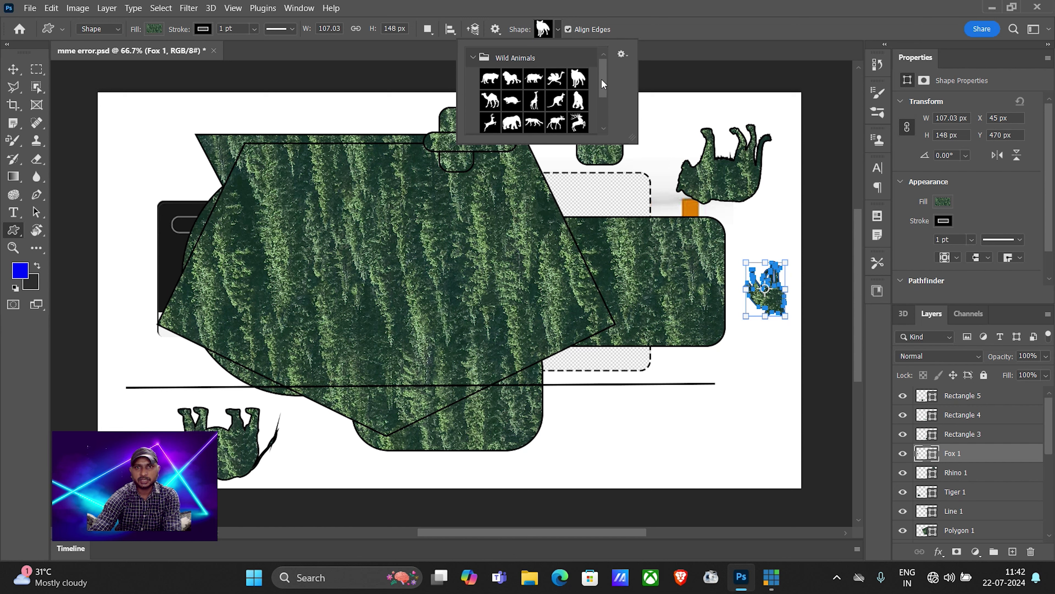
click(474, 57)
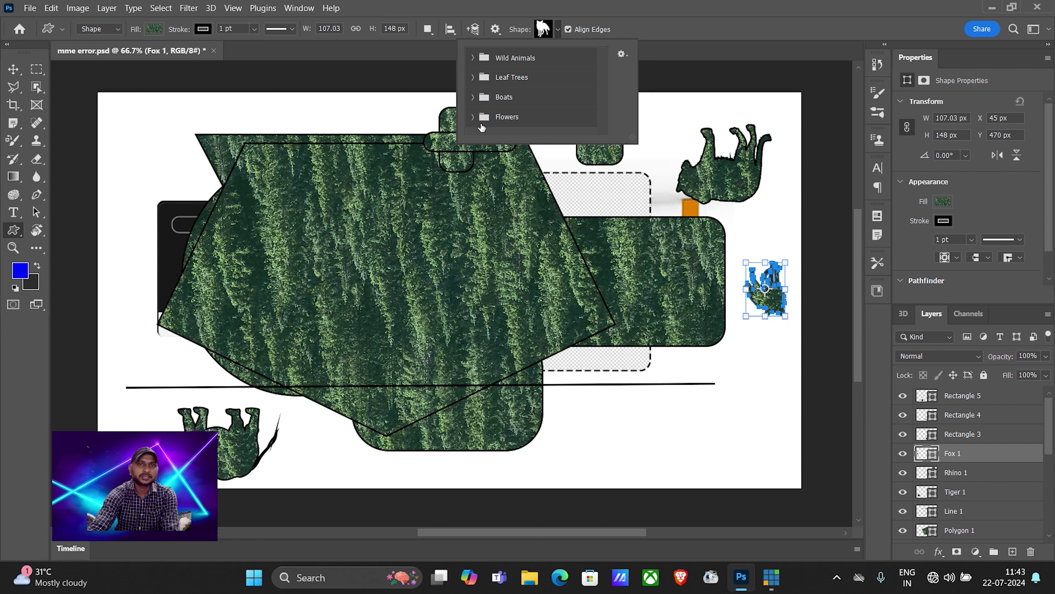
click(472, 97)
scroll(563, 126, down, 2)
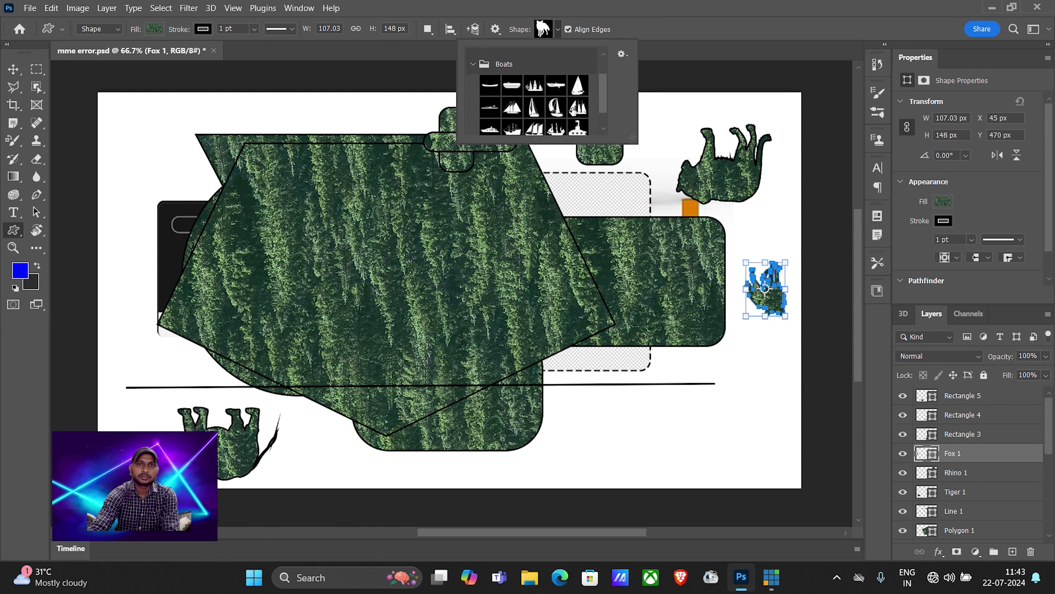
Draw a large sailboat shape over the left side of the canvas.
click(578, 92)
click(146, 142)
mouse_move(146, 144)
mouse_down()
mouse_move(408, 382)
mouse_move(395, 433)
mouse_up()
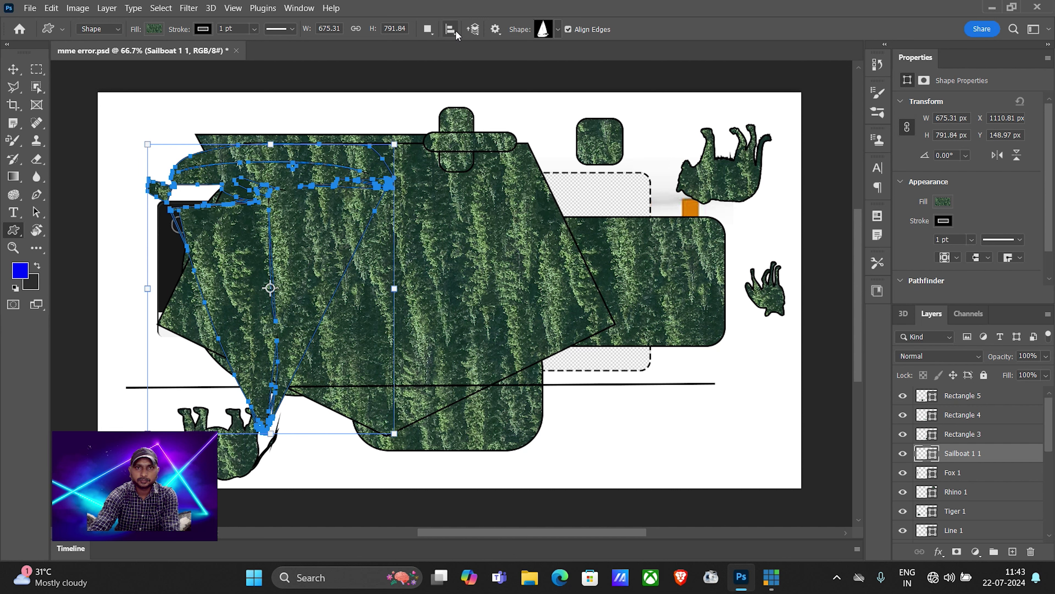
Turn off Align Edges and draw a second, smaller sailboat shape.
click(473, 30)
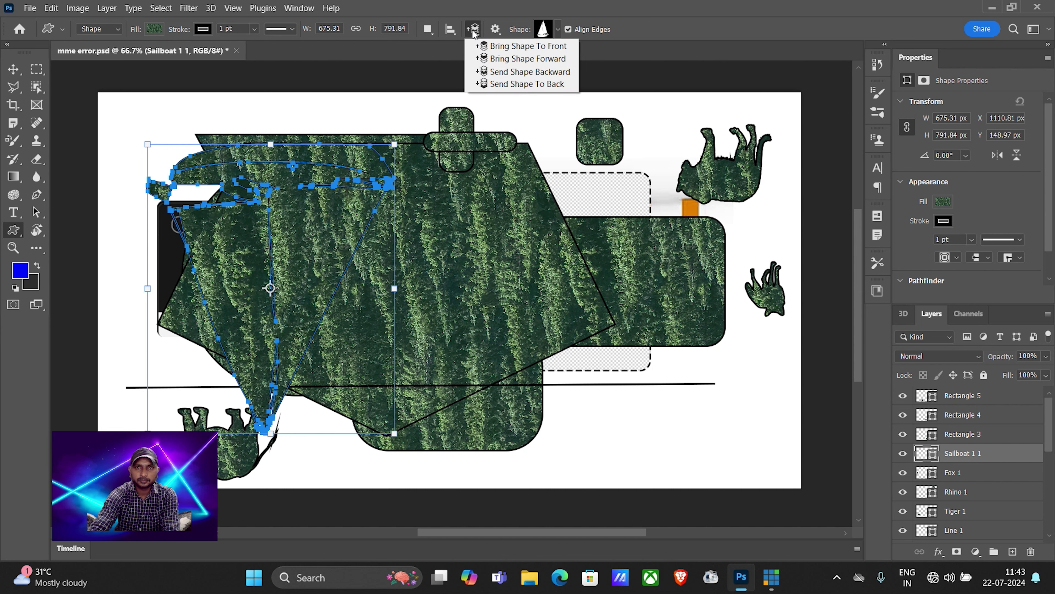
click(429, 31)
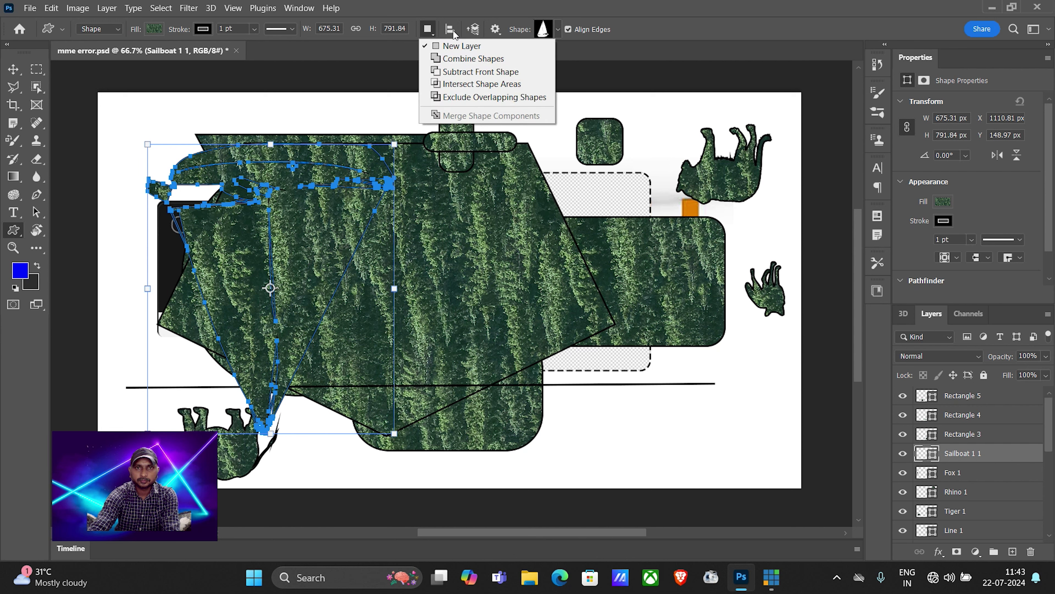
click(568, 29)
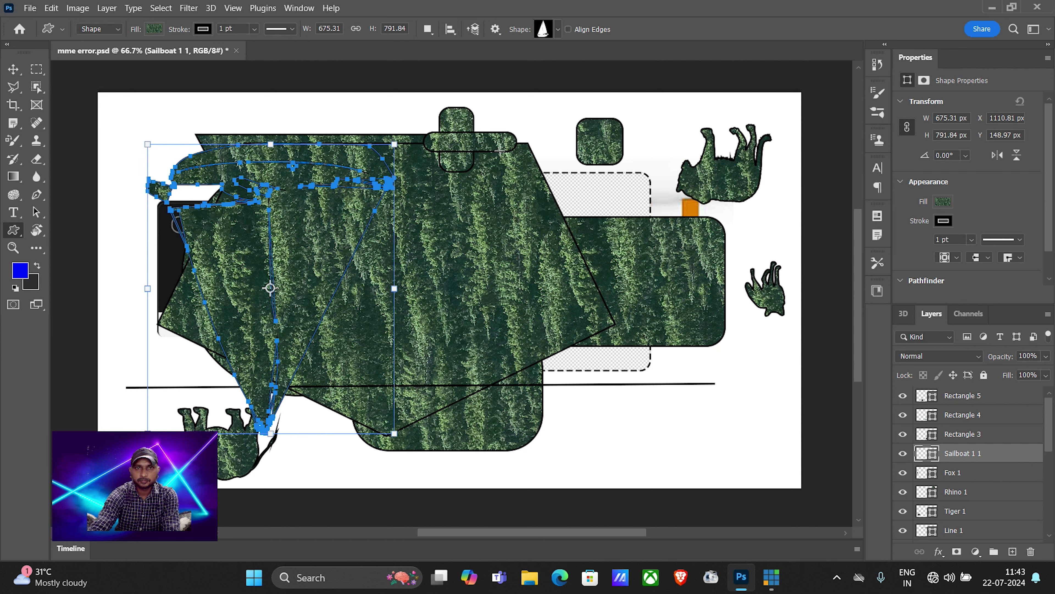
drag(500, 151, 625, 300)
Browse the on-canvas shape picker settings, then revert the document to its saved state.
right_click(571, 231)
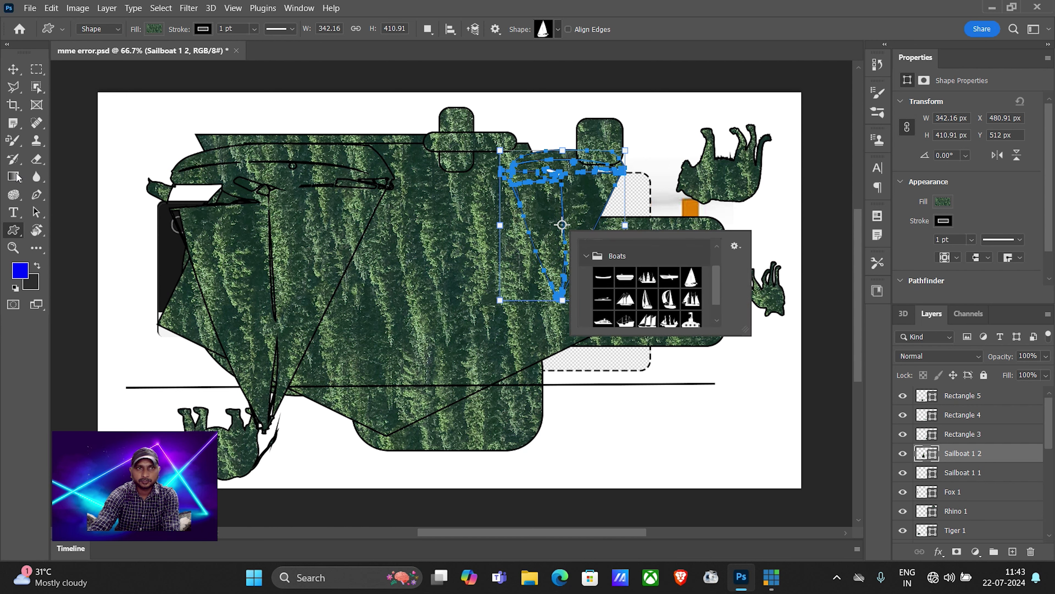
right_click(560, 198)
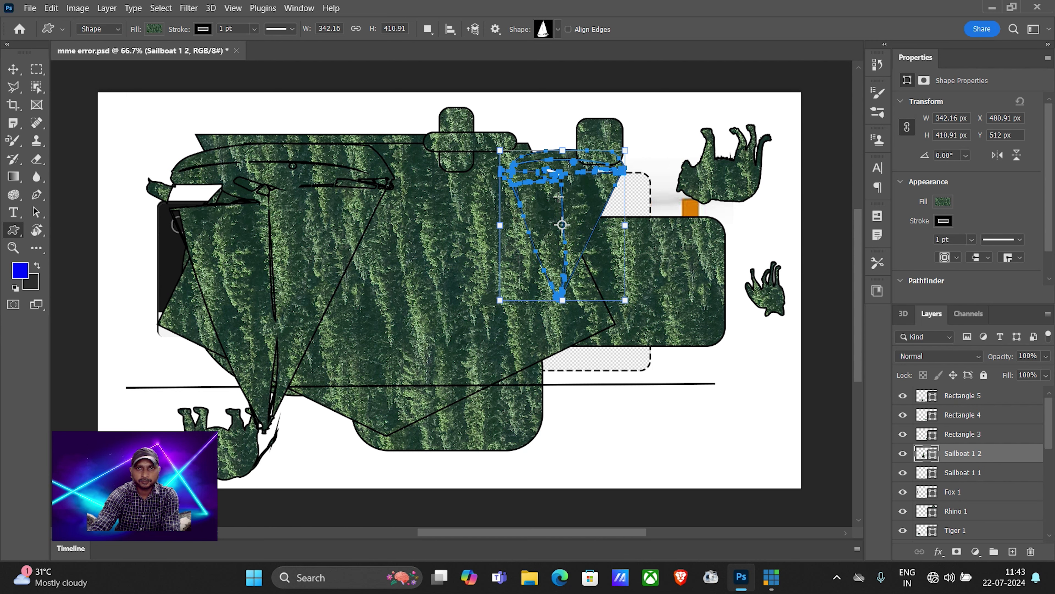
click(724, 211)
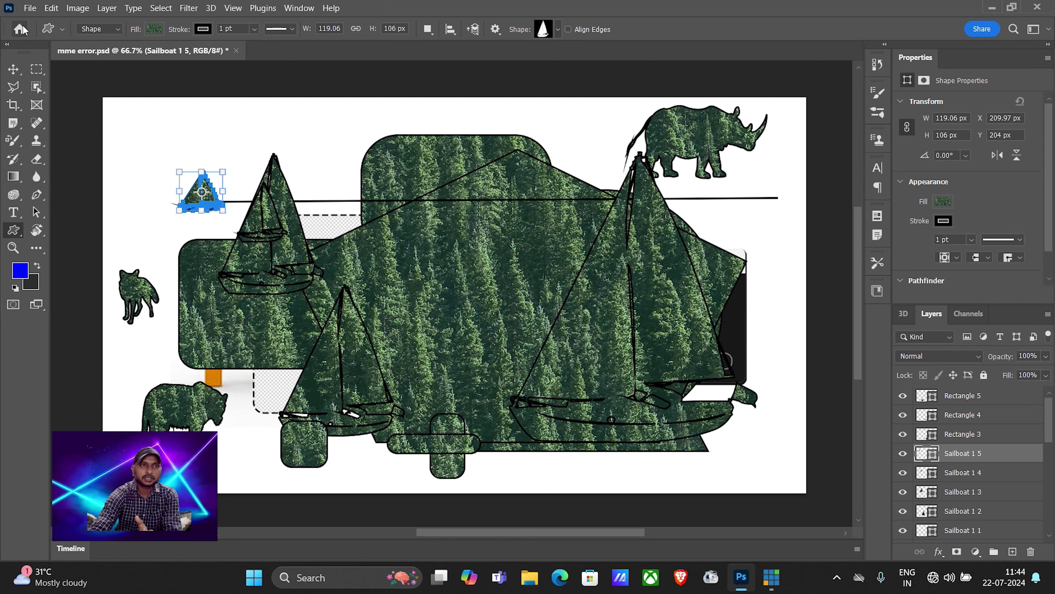
click(30, 8)
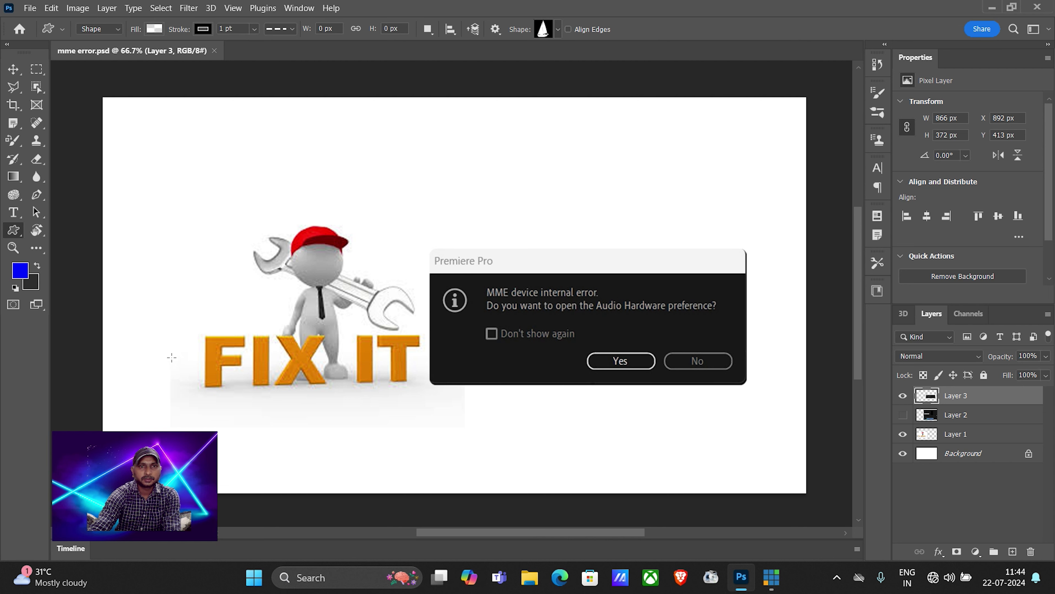
With the Pen in Path mode, trace from the neck down the arm, legs and right foot.
click(37, 194)
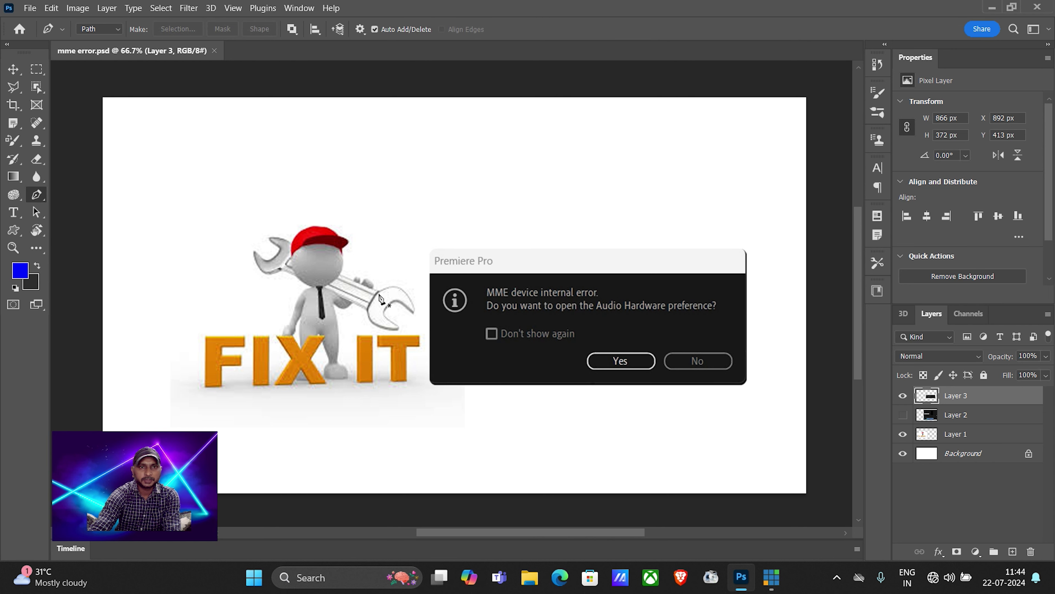
click(312, 287)
click(289, 323)
click(283, 335)
click(295, 332)
click(301, 332)
click(298, 354)
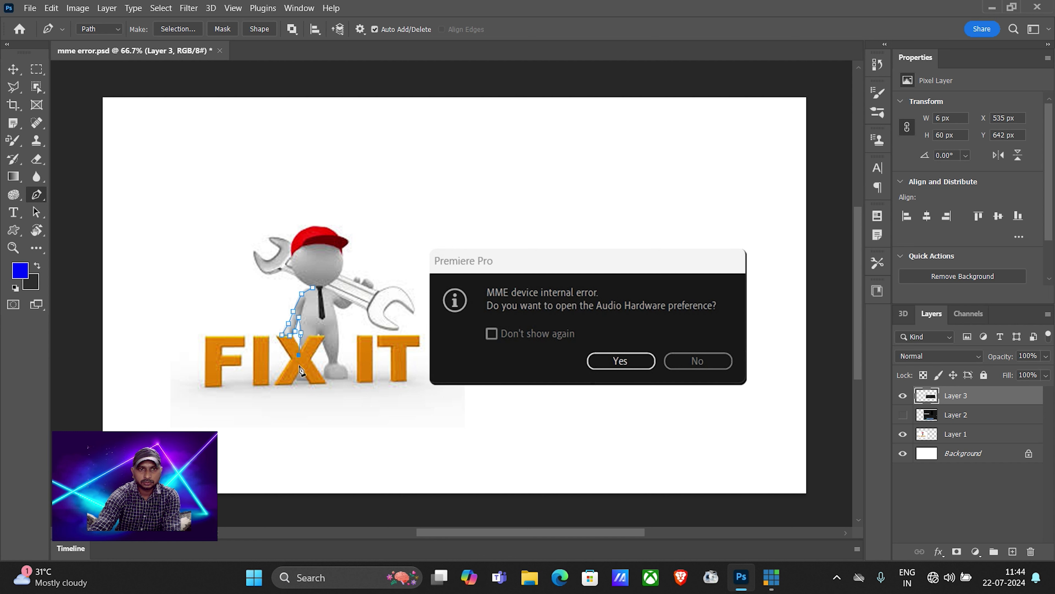
click(296, 379)
click(312, 355)
click(320, 335)
click(328, 353)
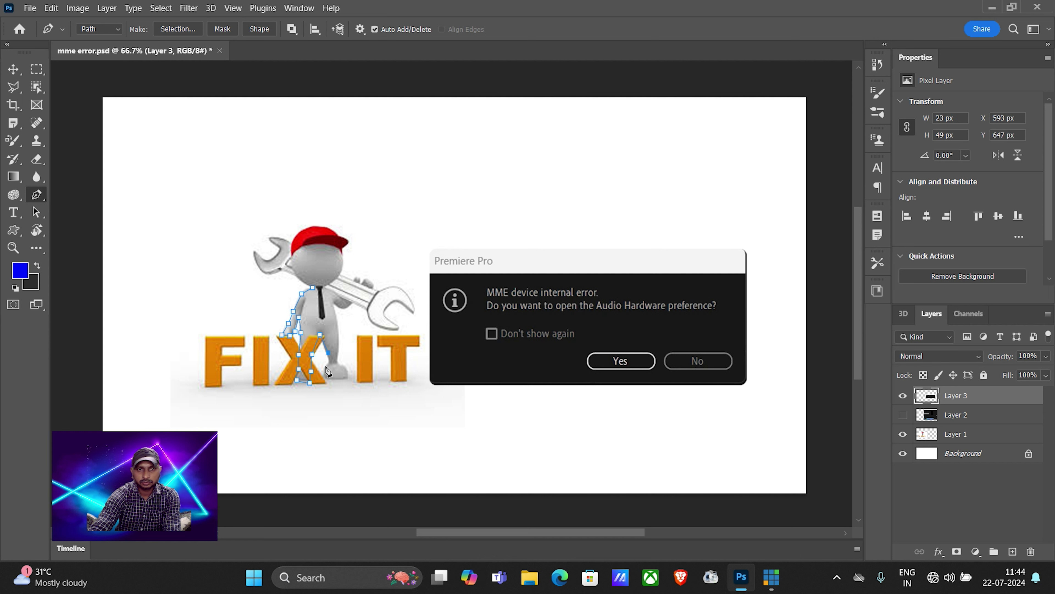
click(328, 375)
click(347, 370)
click(336, 330)
click(338, 312)
Continue the path around the right wrench handle, head and jaw.
click(337, 303)
click(347, 305)
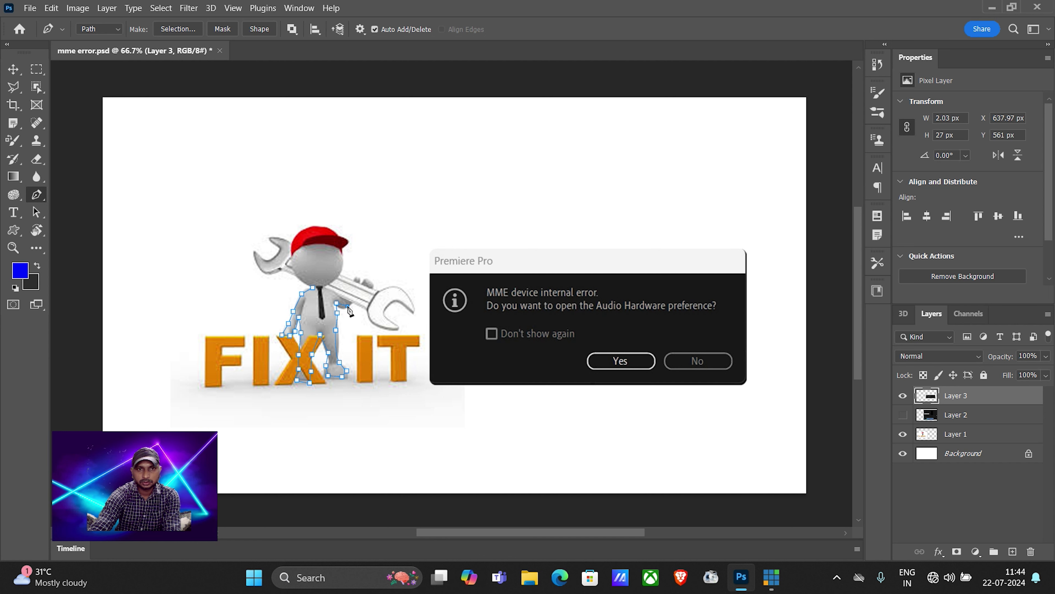
click(365, 308)
click(381, 327)
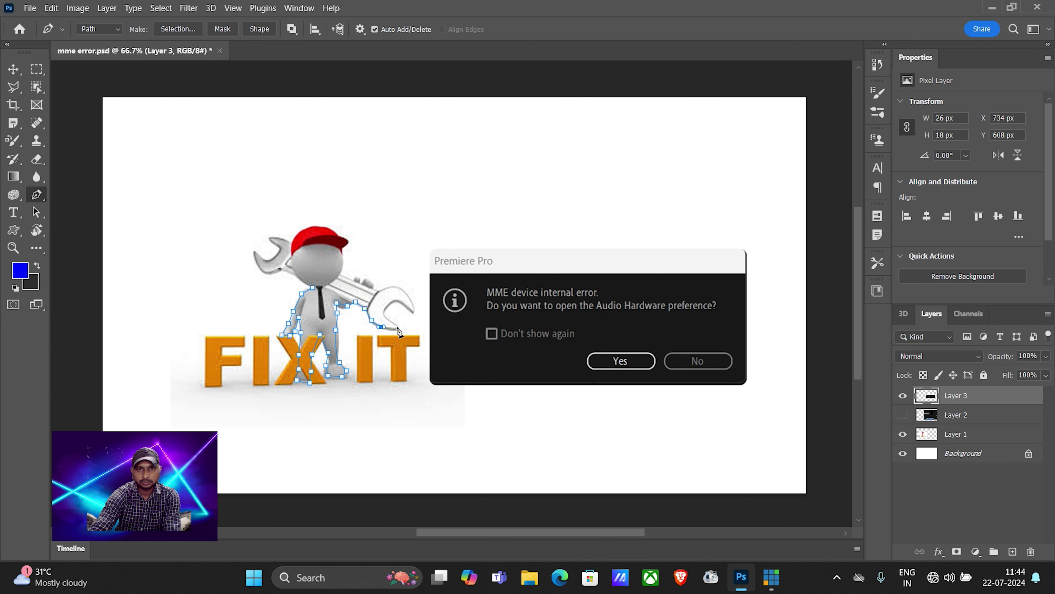
click(383, 318)
click(397, 302)
click(416, 310)
click(409, 292)
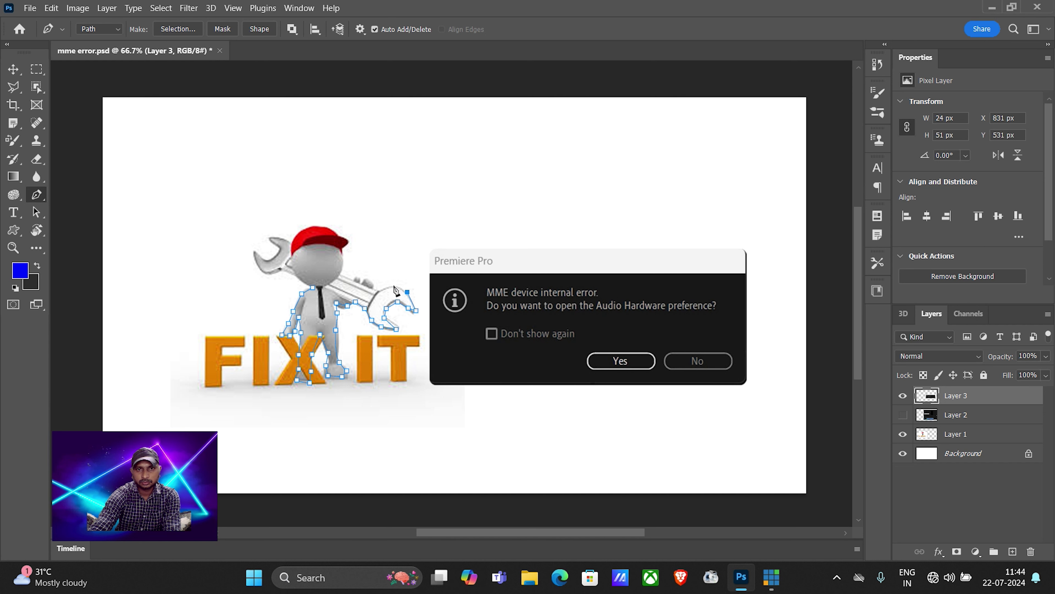
click(376, 289)
click(362, 277)
click(343, 275)
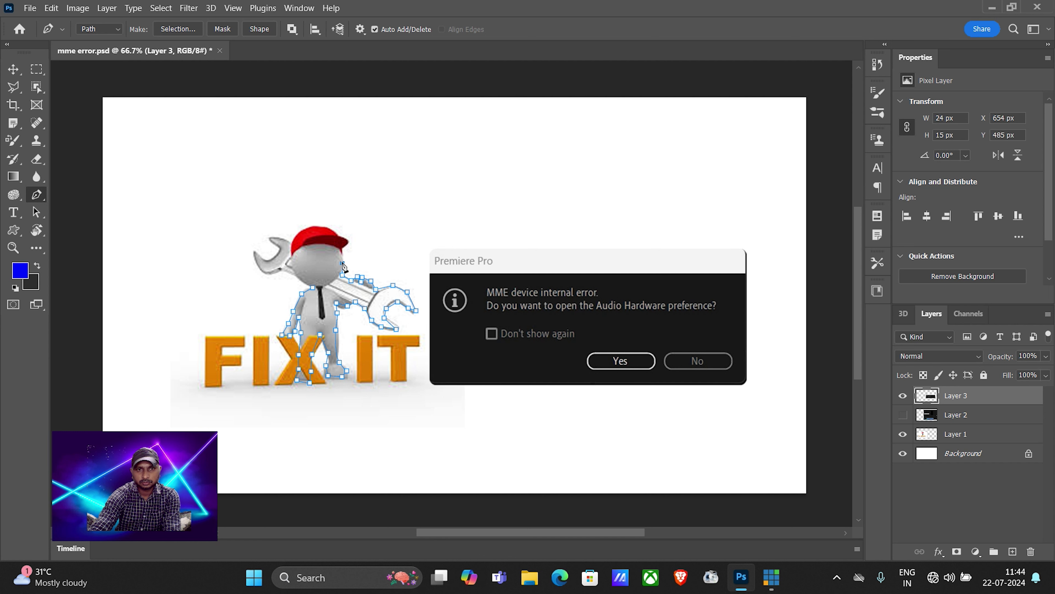
Trace over the red cap and around the left wrench, closing the path at the neck.
click(346, 241)
click(335, 230)
click(320, 225)
click(296, 233)
click(291, 241)
click(281, 238)
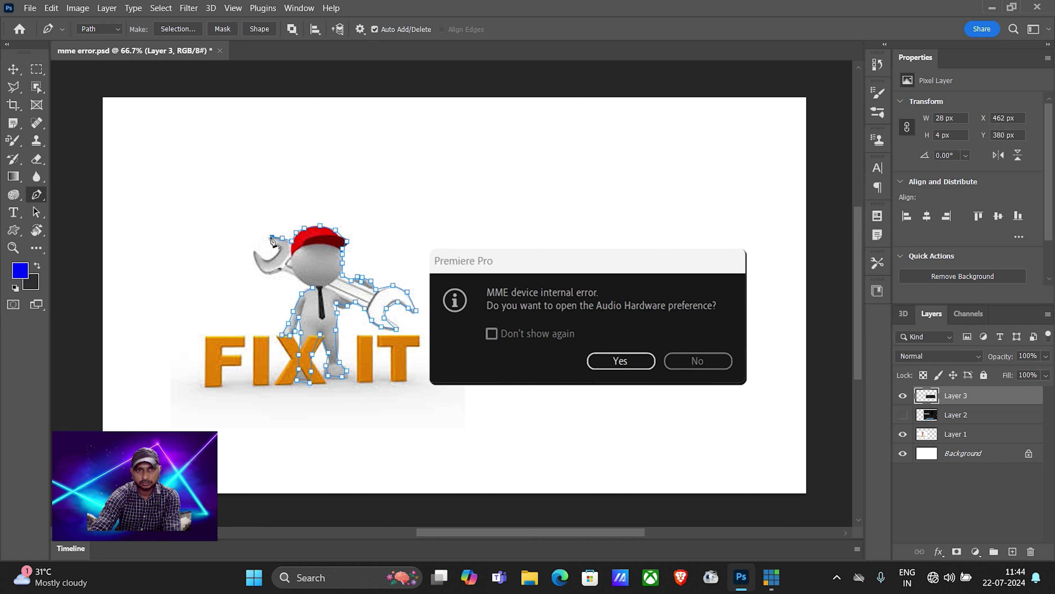
click(269, 239)
click(278, 249)
click(264, 259)
click(252, 259)
click(263, 270)
click(281, 271)
click(297, 276)
click(305, 282)
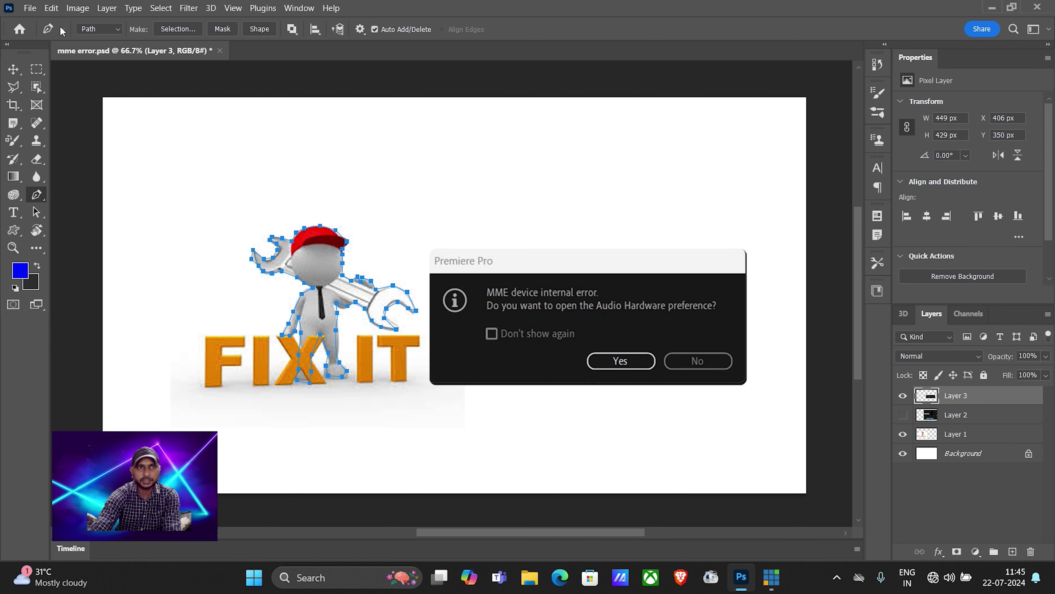
click(53, 8)
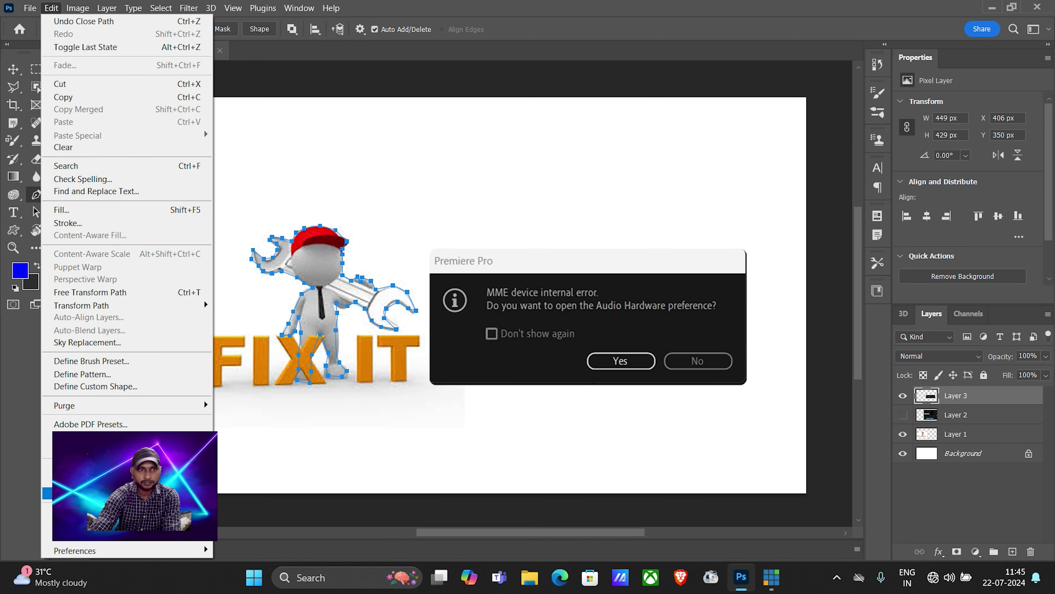
Use Define Custom Shape to save the closed path as Shape 316.
click(131, 387)
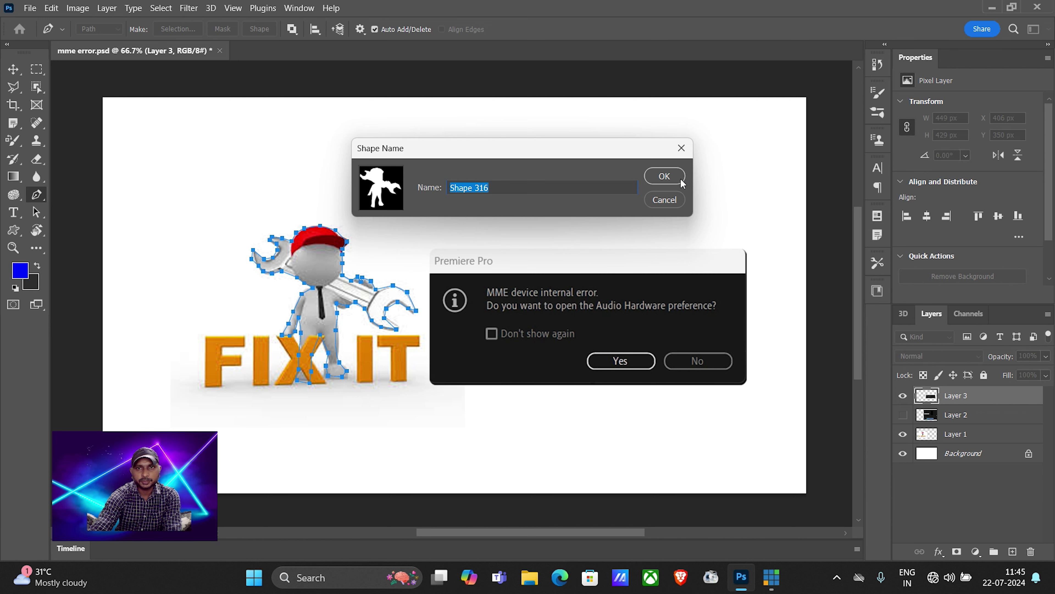
click(674, 201)
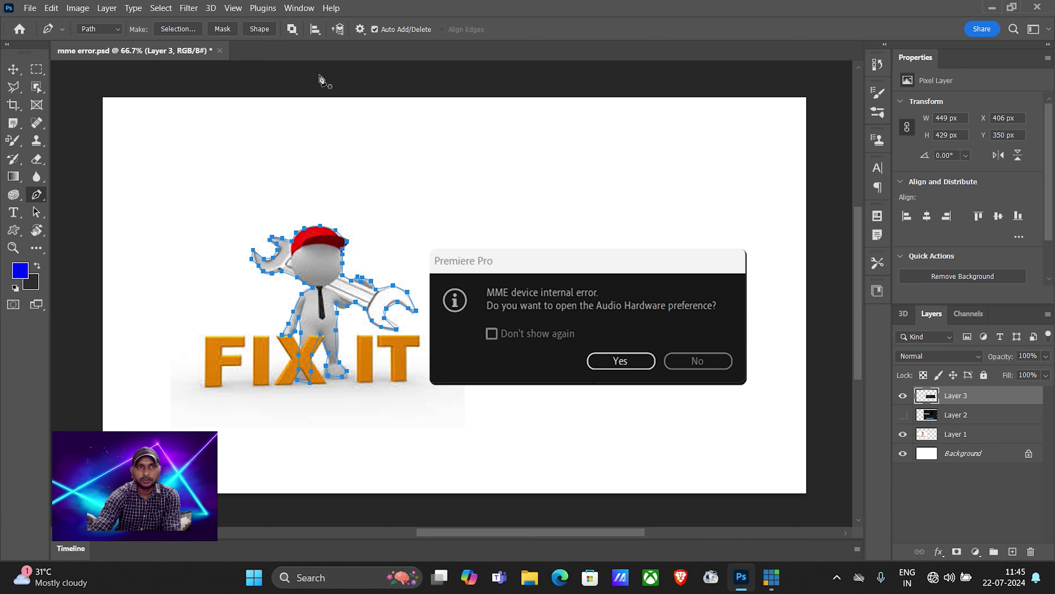
Draw two copies of the new Shape 316 figure above the FIX IT picture.
click(13, 229)
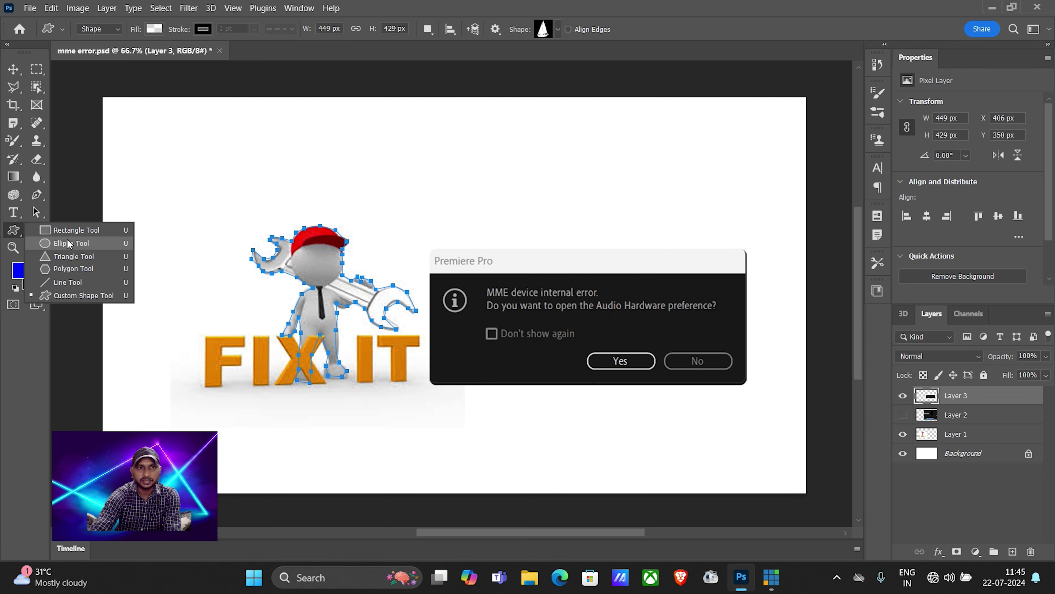
click(74, 296)
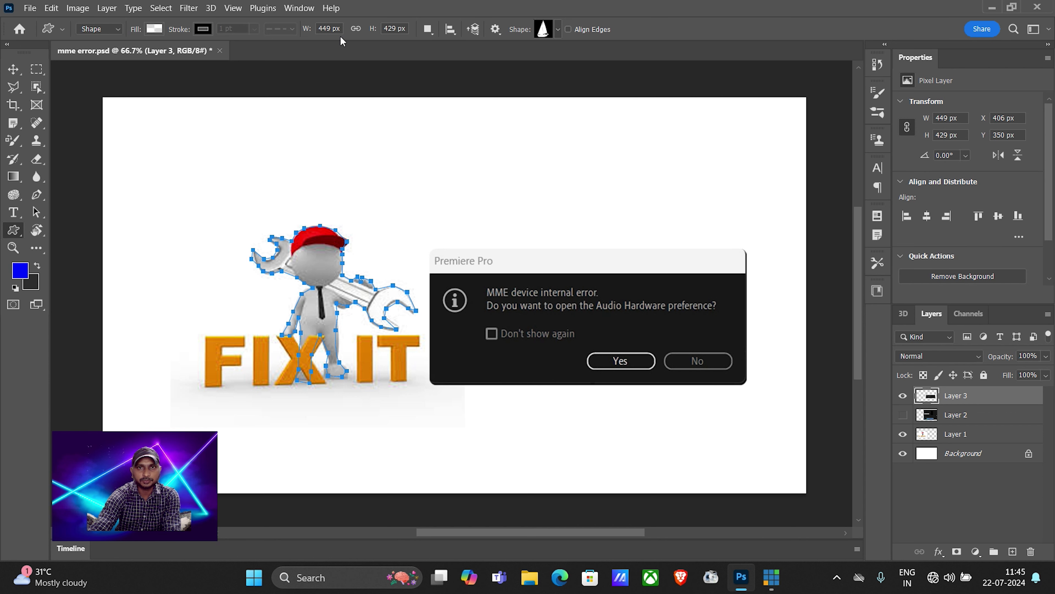
click(558, 30)
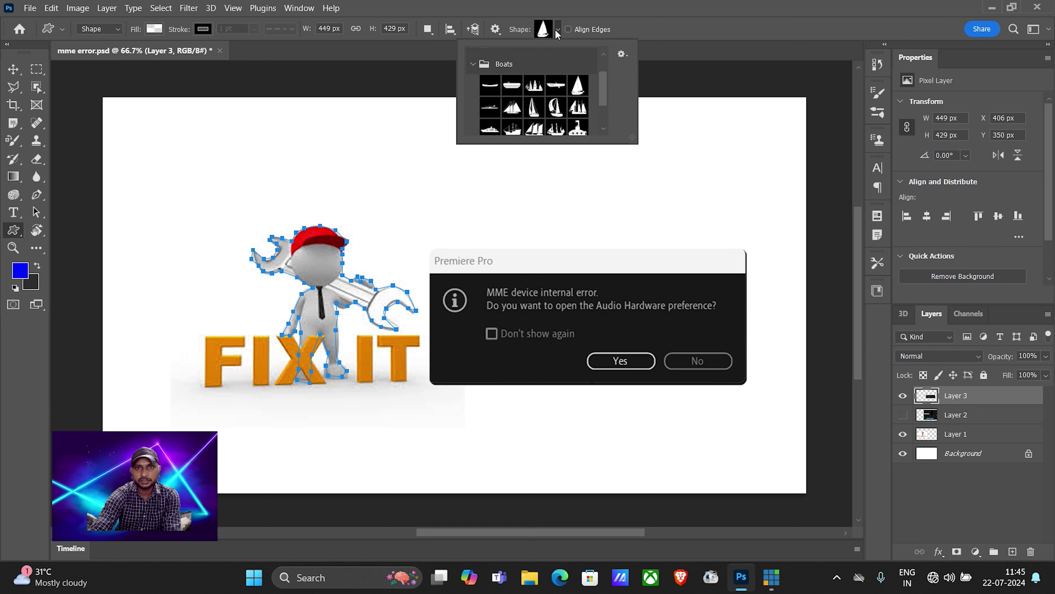
click(474, 64)
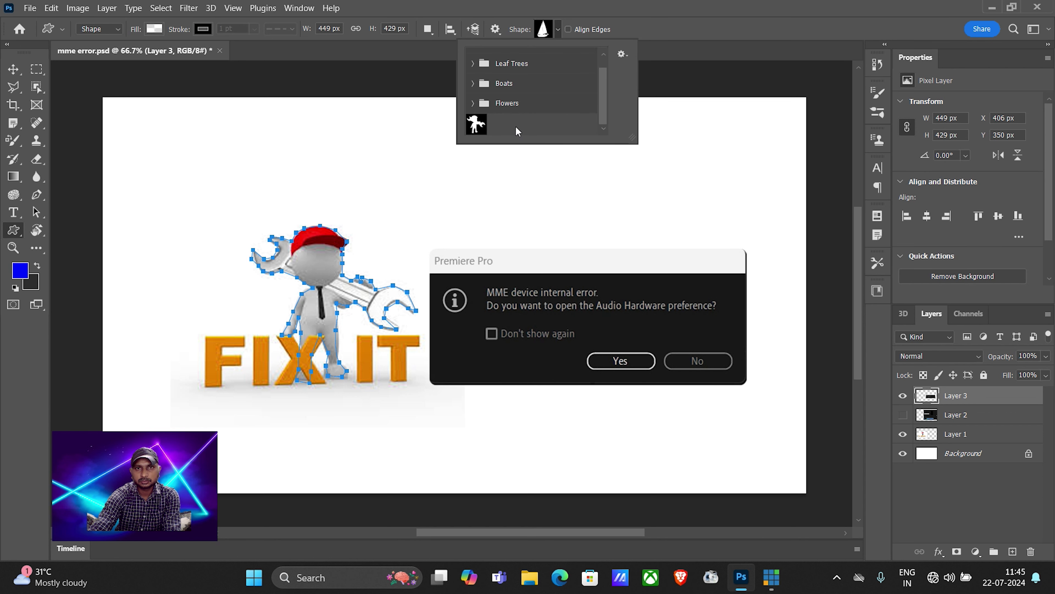
click(476, 129)
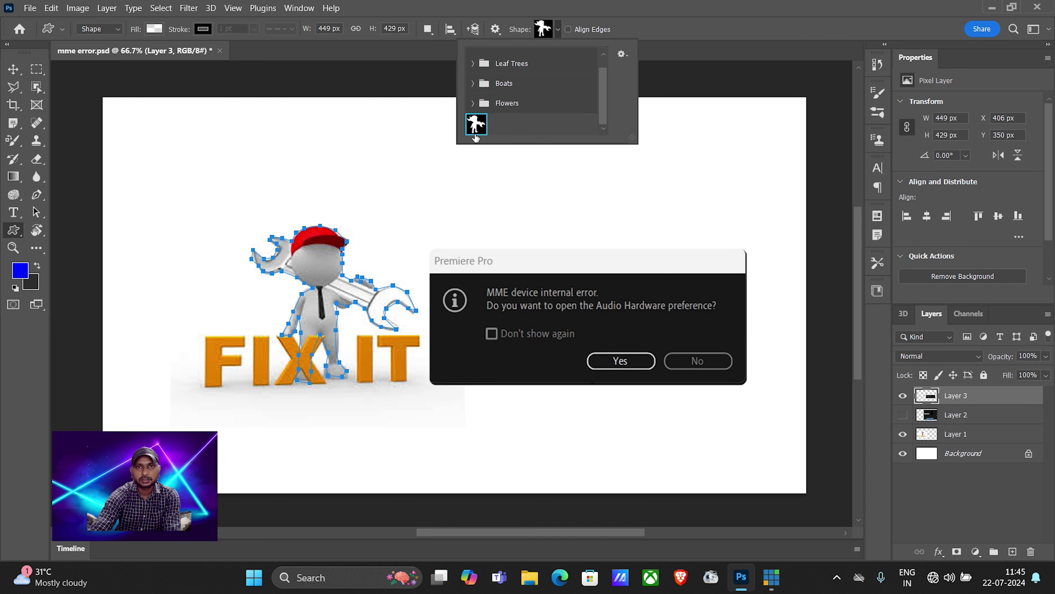
drag(378, 132, 486, 240)
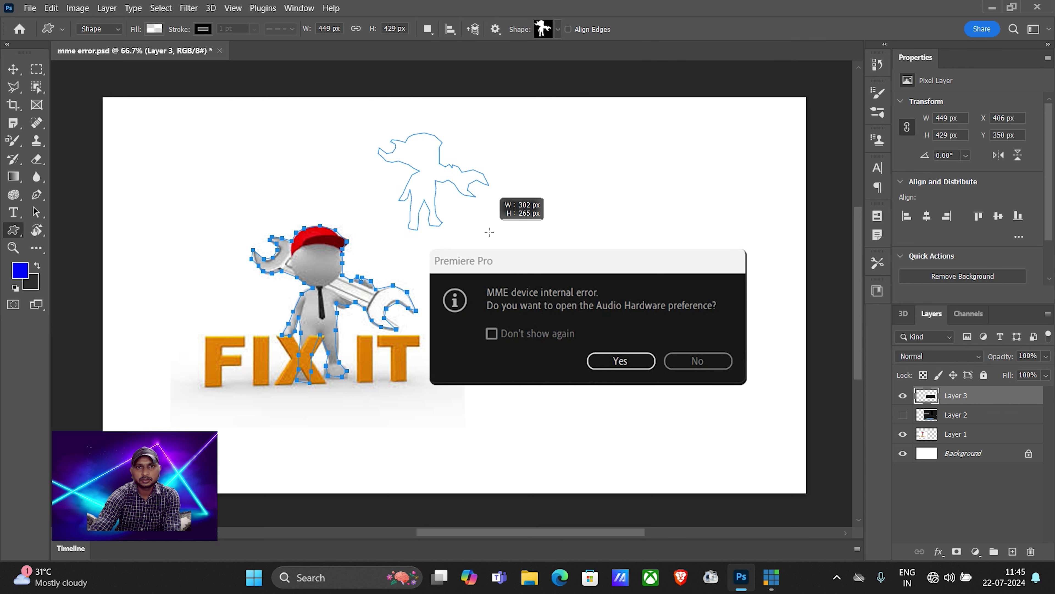
drag(558, 139, 652, 240)
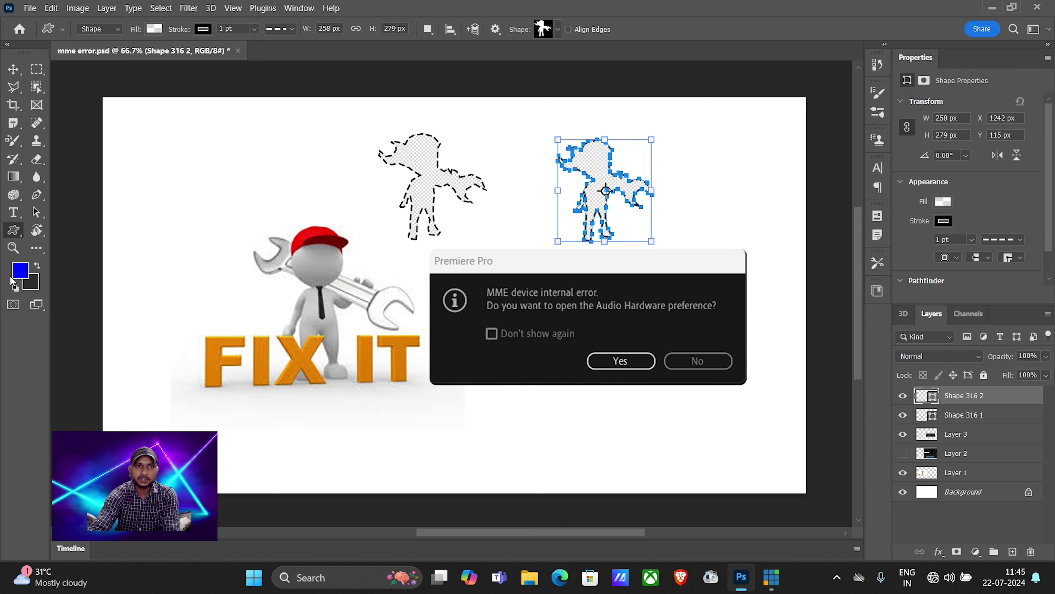
Dismiss the shape tool list and bring up the Hand tool group.
right_click(18, 234)
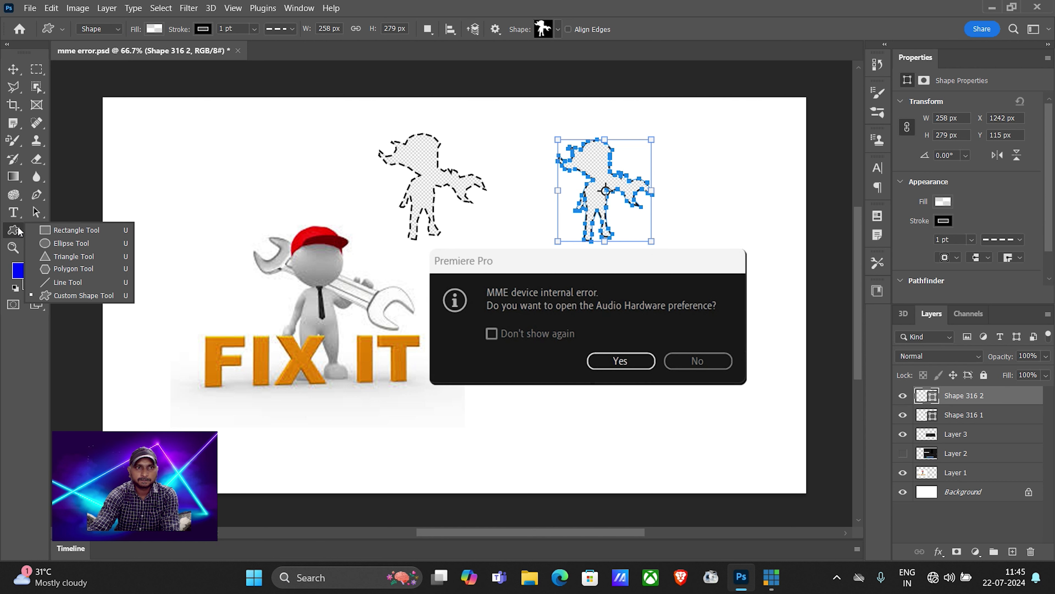
click(22, 235)
right_click(39, 231)
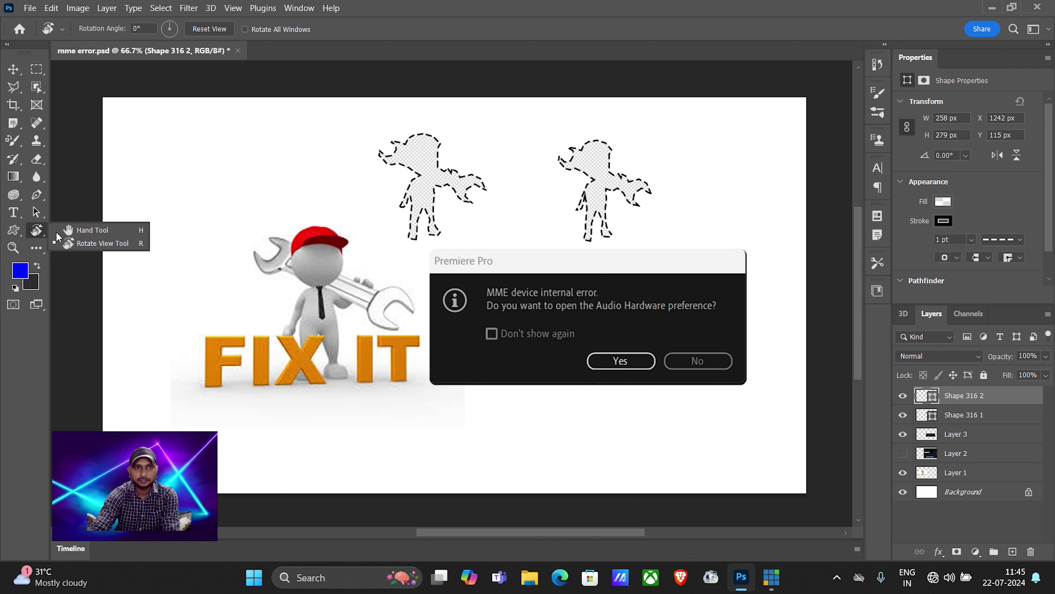
Pan the canvas view around the FIX IT image with the Hand Tool.
click(89, 228)
mouse_move(390, 220)
mouse_down()
mouse_move(420, 246)
mouse_move(500, 225)
mouse_up()
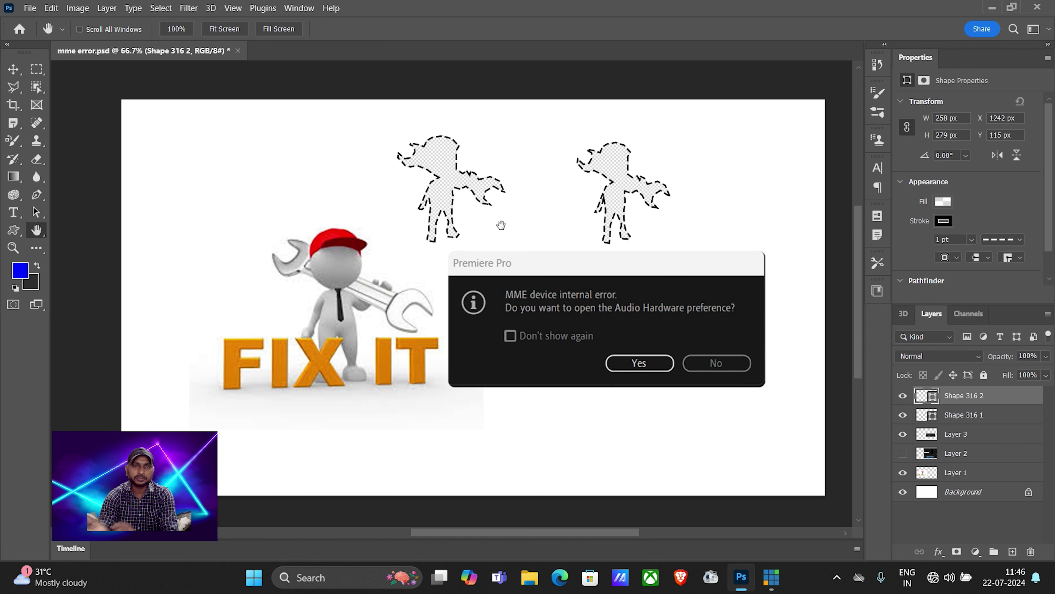
mouse_move(501, 226)
mouse_down()
mouse_move(532, 224)
mouse_move(508, 224)
mouse_up()
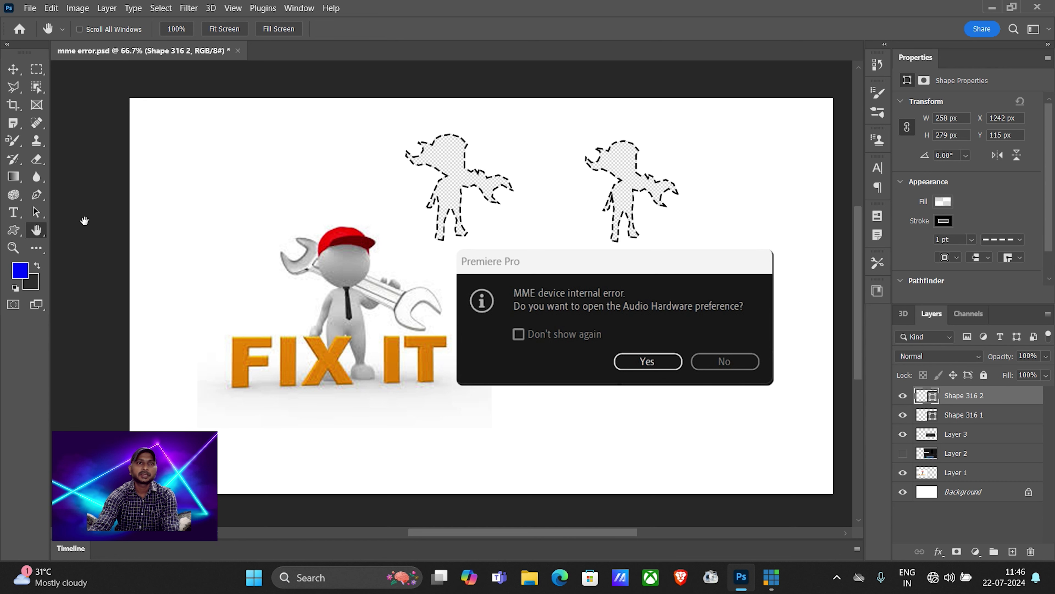
Rotate the canvas view to about 179° so it appears upside down.
right_click(39, 235)
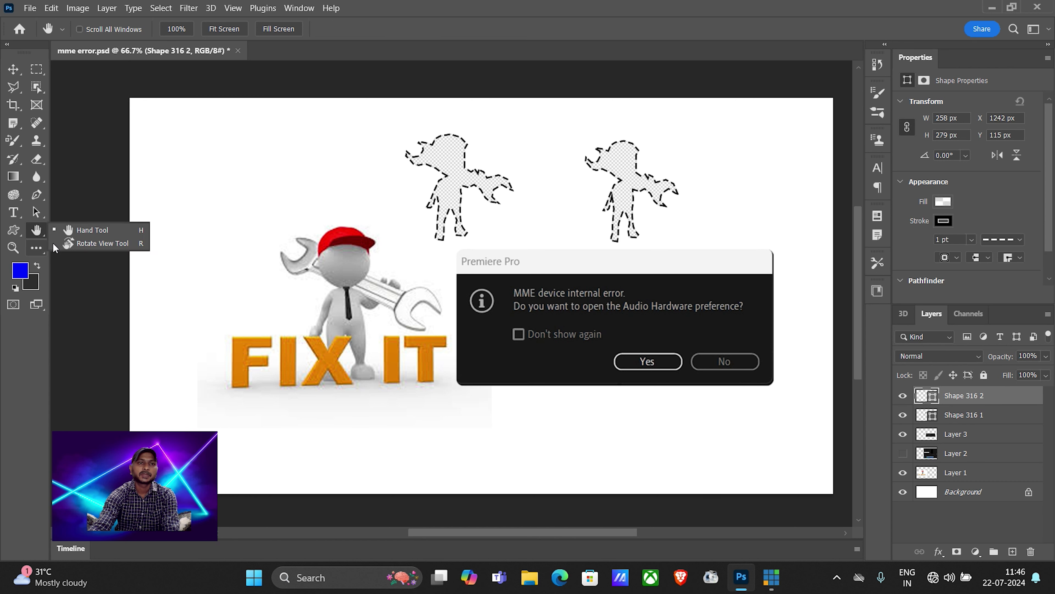
click(100, 244)
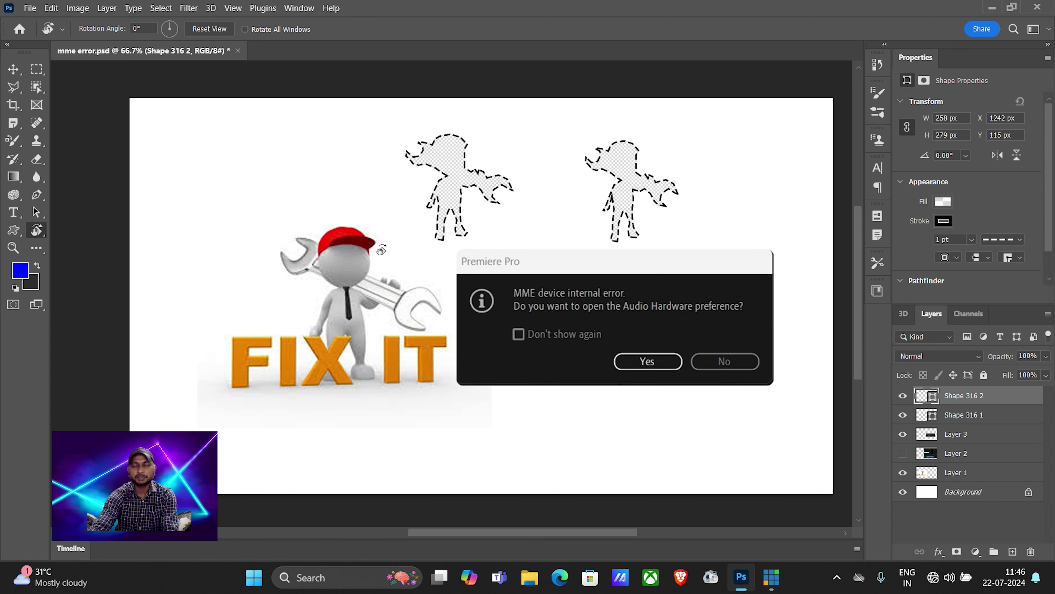
mouse_move(405, 210)
mouse_down()
mouse_move(642, 391)
mouse_move(577, 503)
mouse_up()
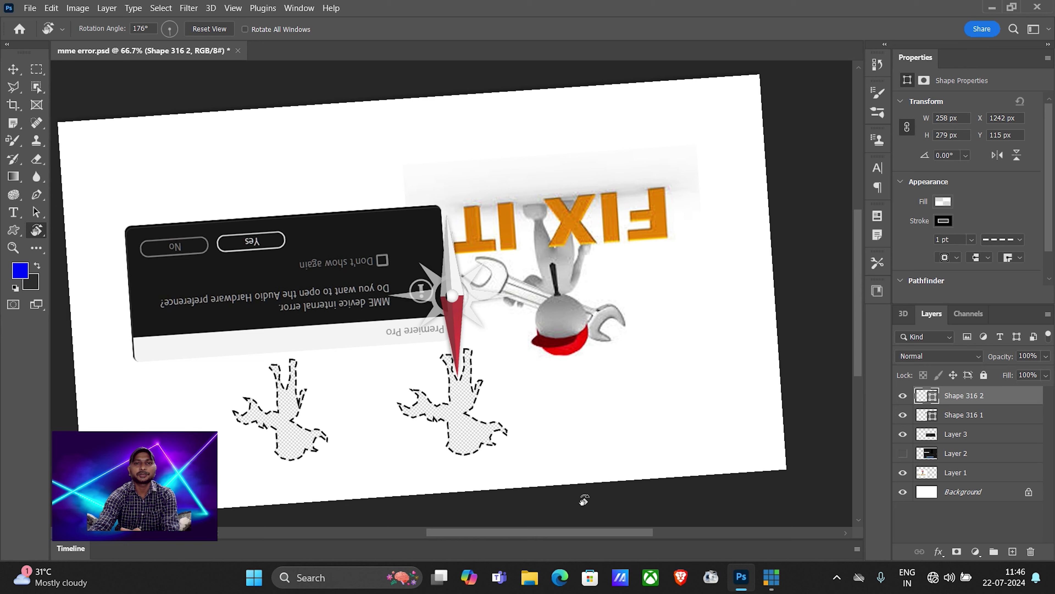
drag(577, 503, 575, 504)
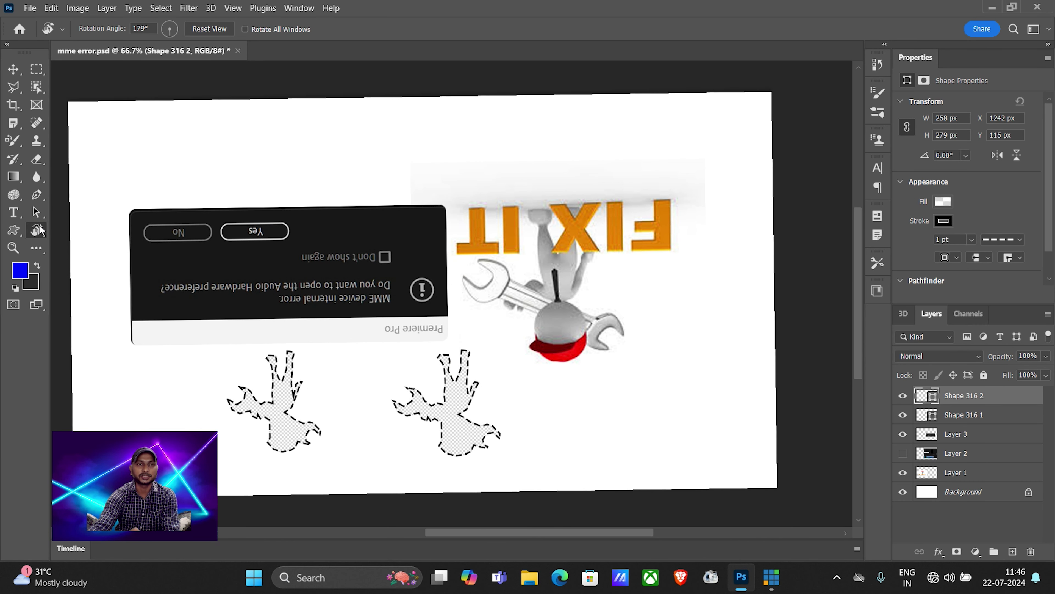
Draw the last Flowers-set shape as a large 529 × 626 px flower across the image centre.
click(13, 229)
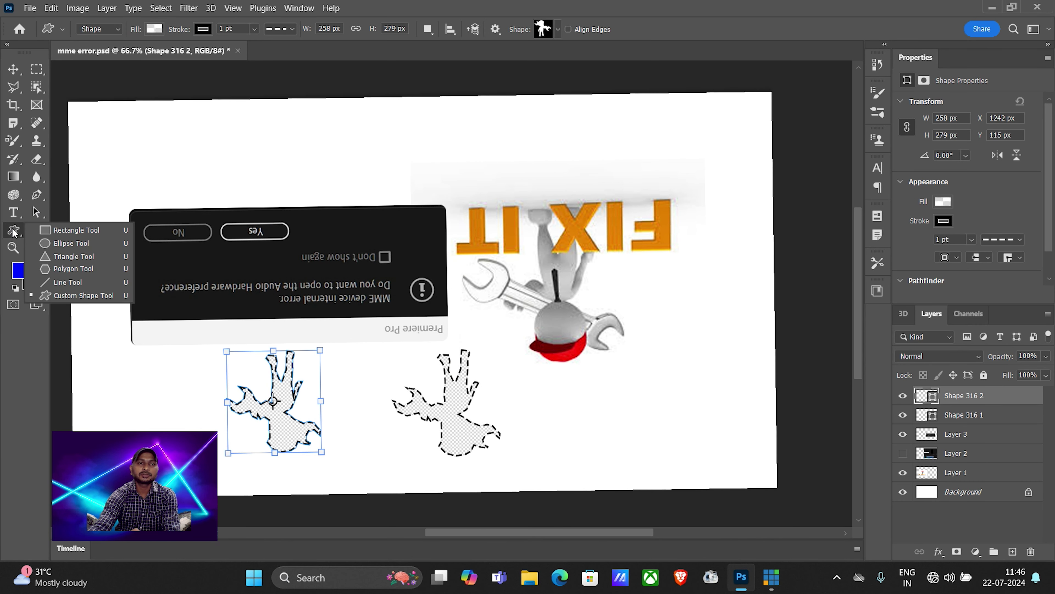
click(65, 296)
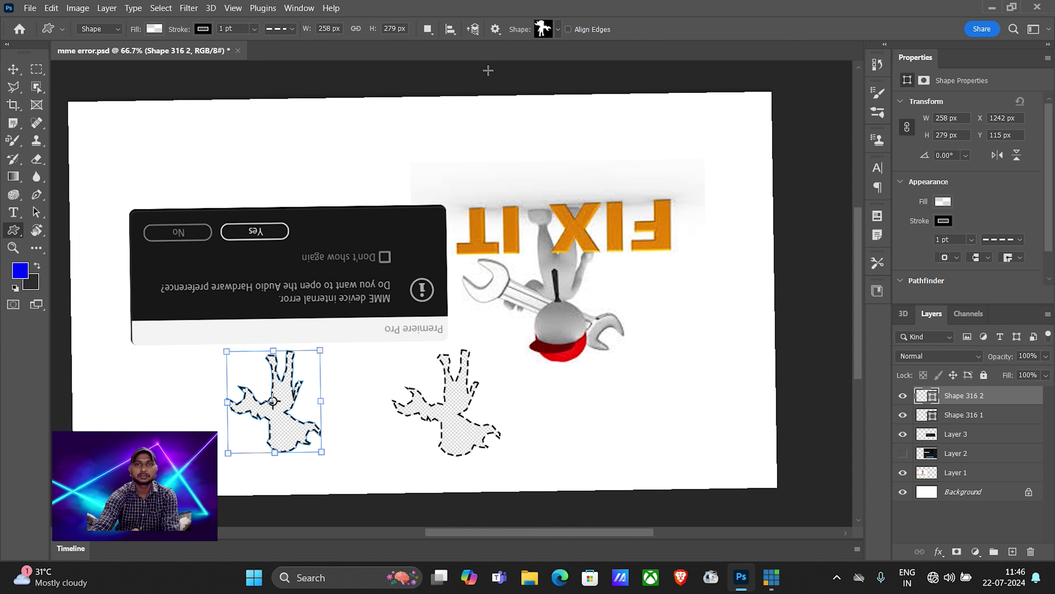
click(558, 29)
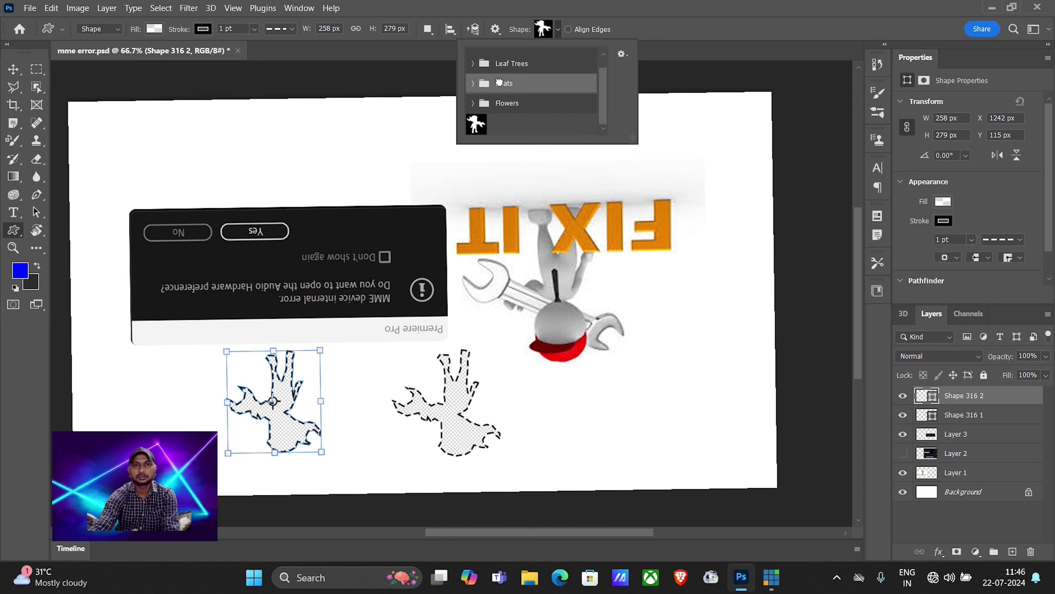
key(Escape)
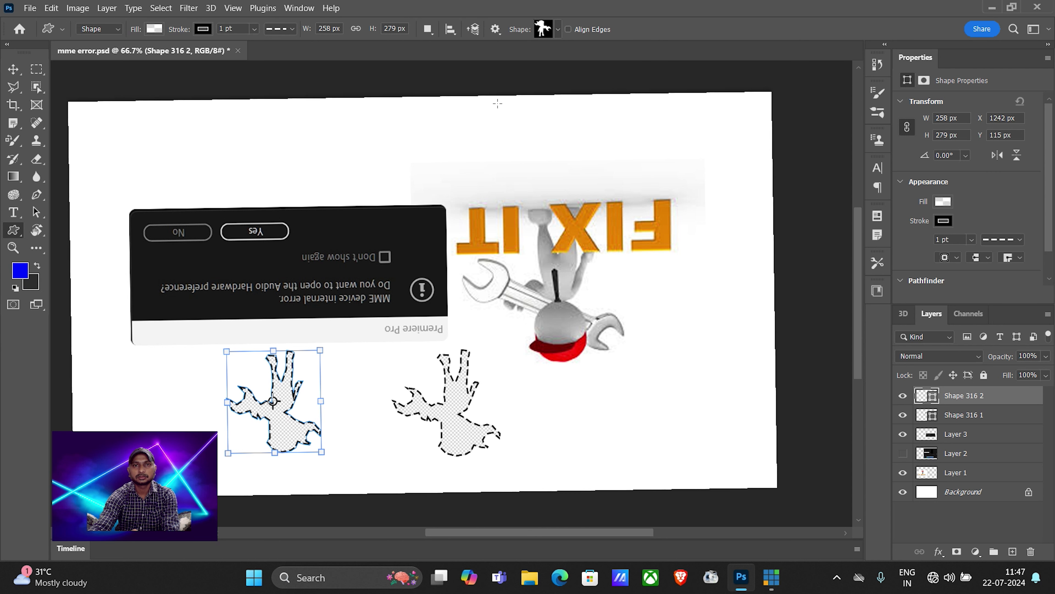
click(558, 30)
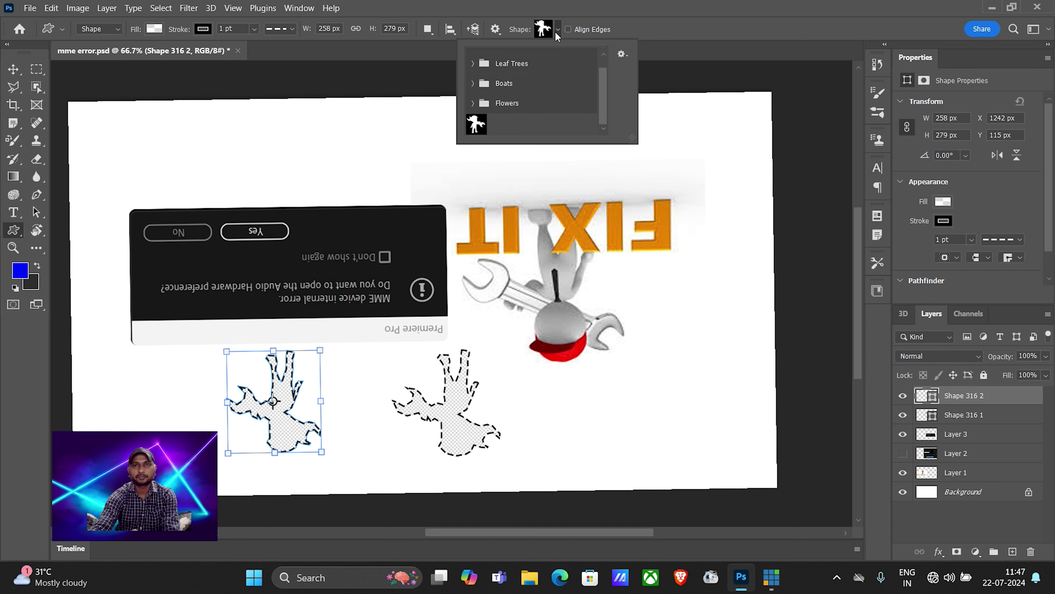
click(471, 103)
click(577, 125)
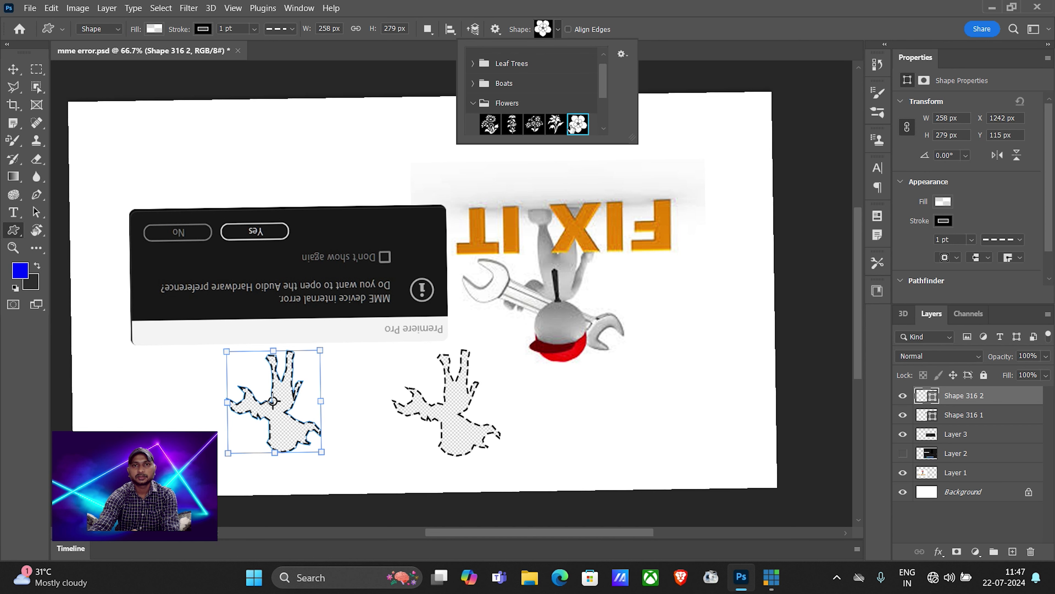
drag(326, 149, 523, 376)
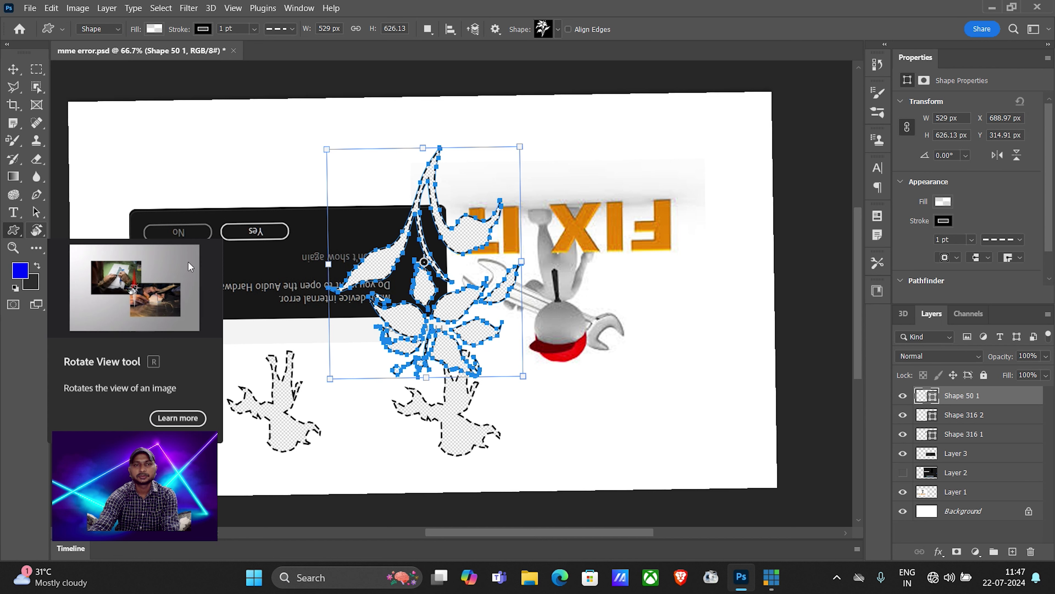
click(40, 232)
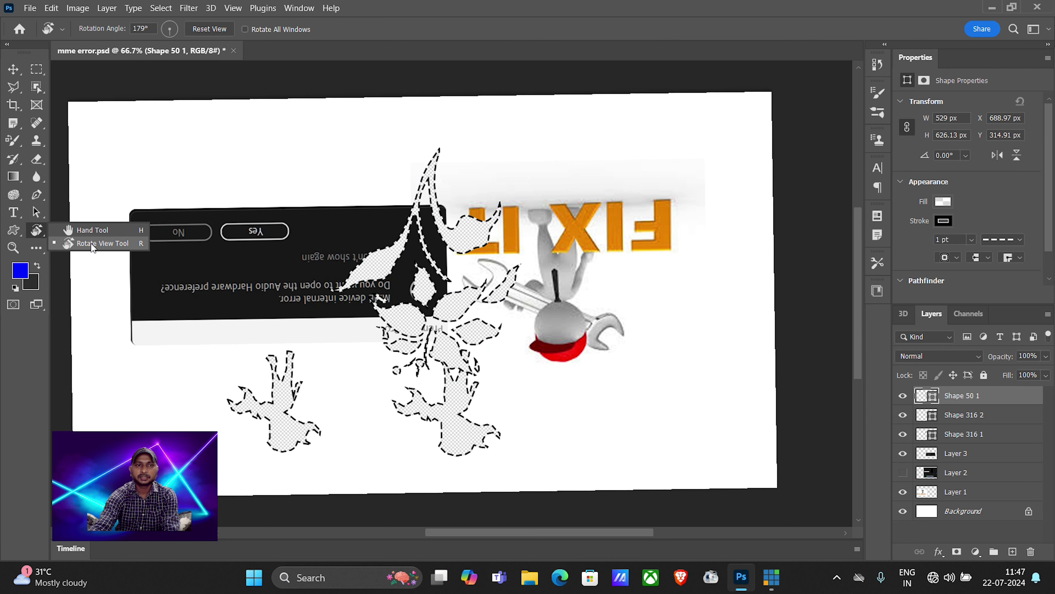
Rotate the canvas view back until the Rotation Angle reads 0°.
click(91, 242)
mouse_move(431, 275)
mouse_down()
mouse_move(569, 291)
mouse_move(573, 416)
mouse_up()
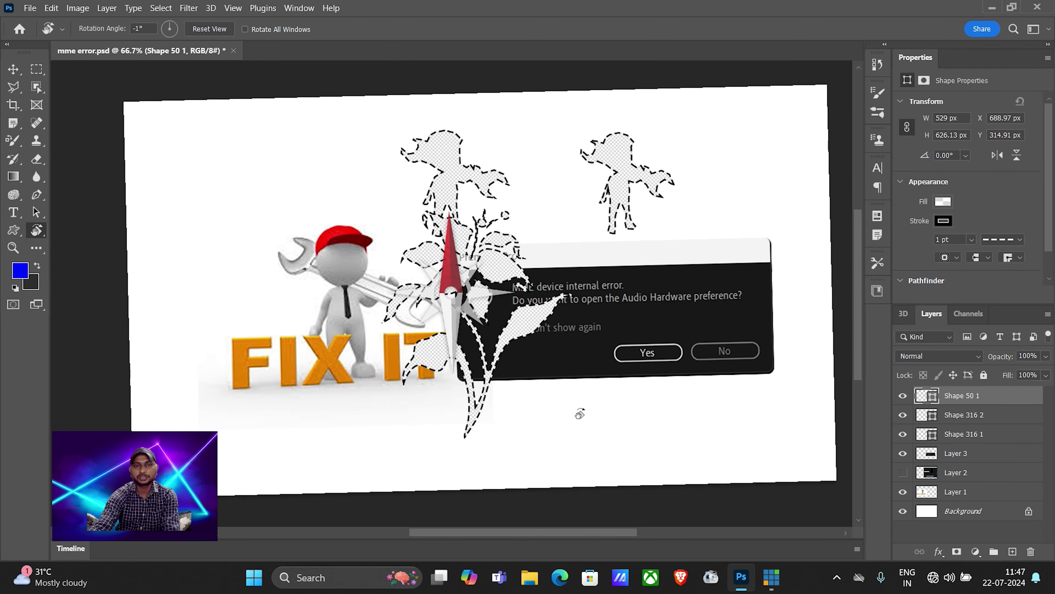
mouse_move(572, 417)
mouse_down()
mouse_move(580, 410)
mouse_move(588, 445)
mouse_move(583, 426)
mouse_up()
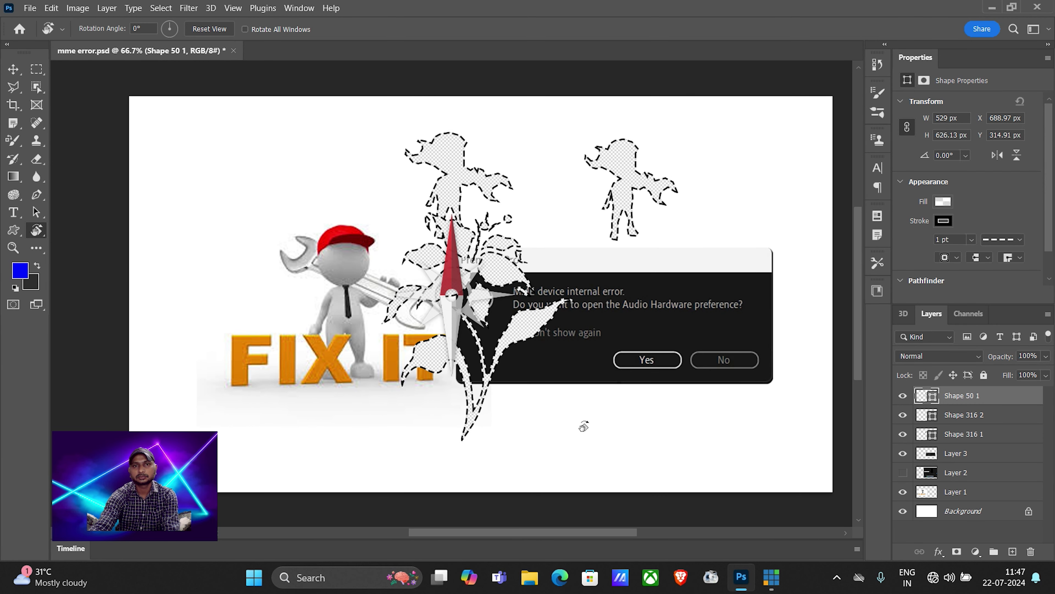
drag(584, 426, 584, 426)
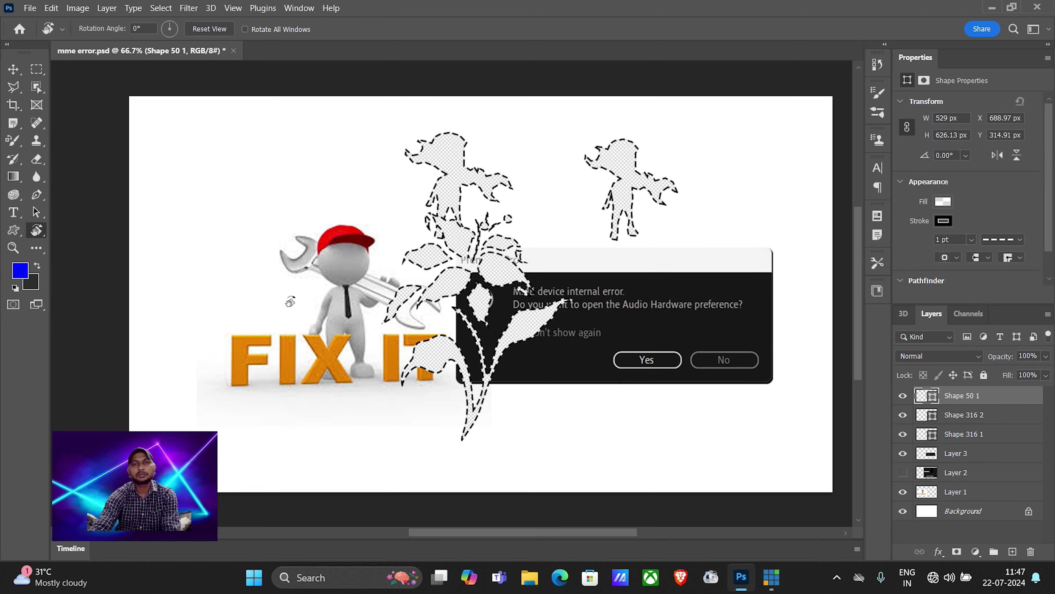
right_click(37, 234)
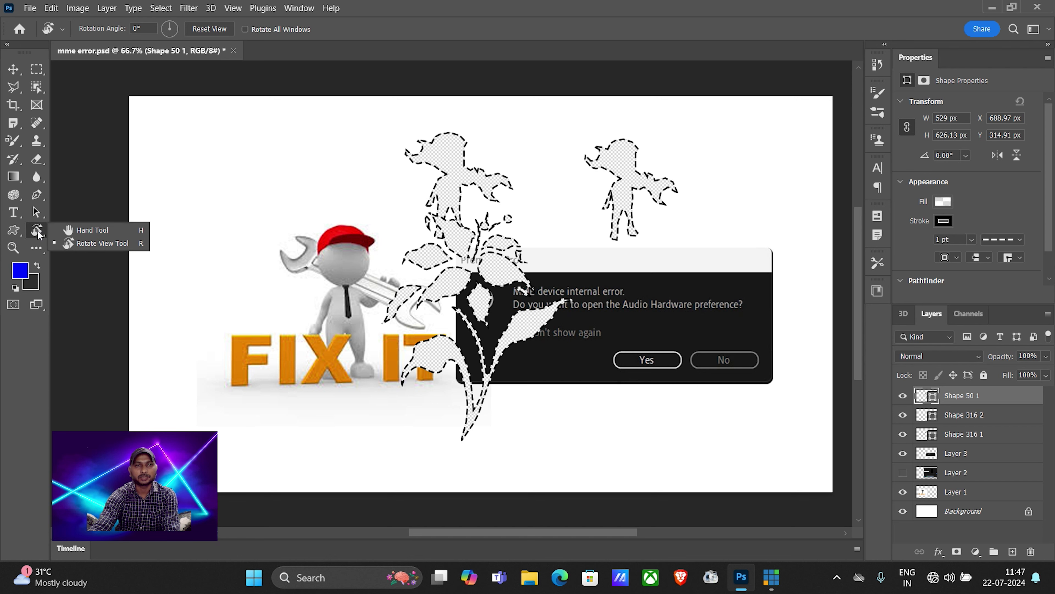
Zoom in to 400% on the flower shape's outline.
click(13, 248)
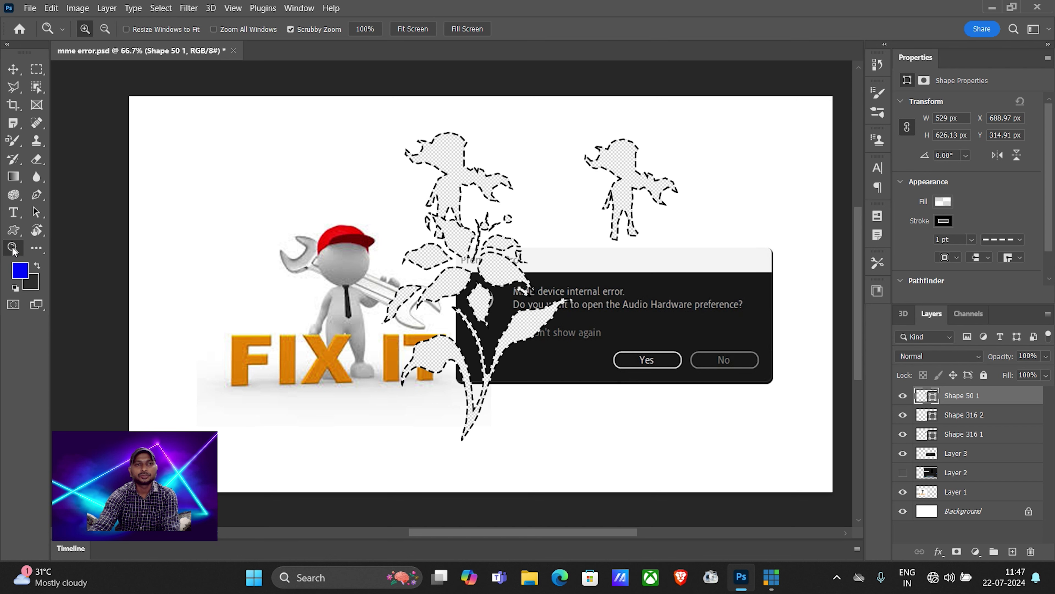
click(498, 249)
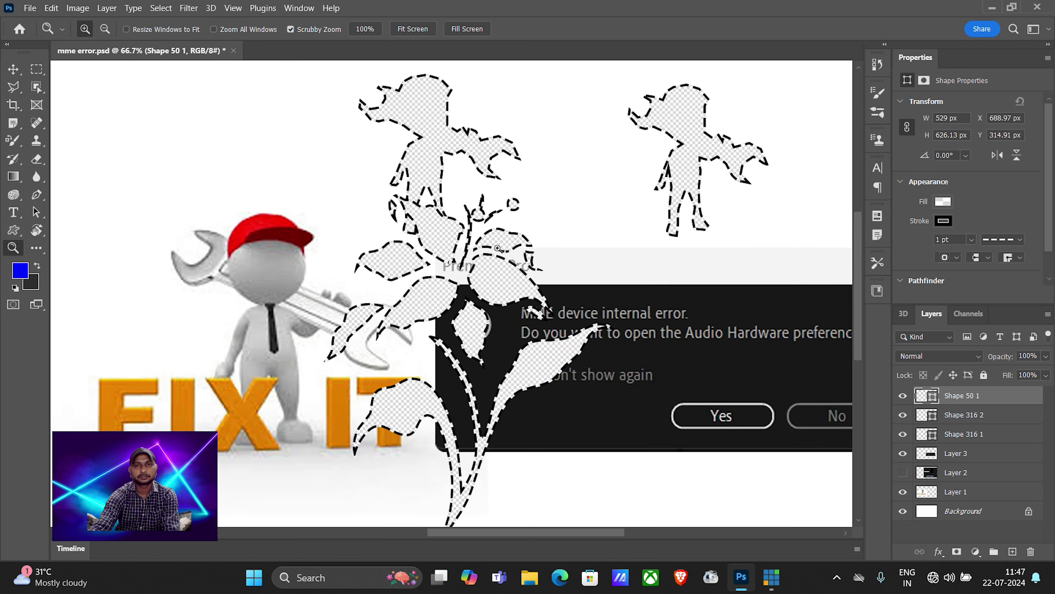
click(498, 248)
click(497, 249)
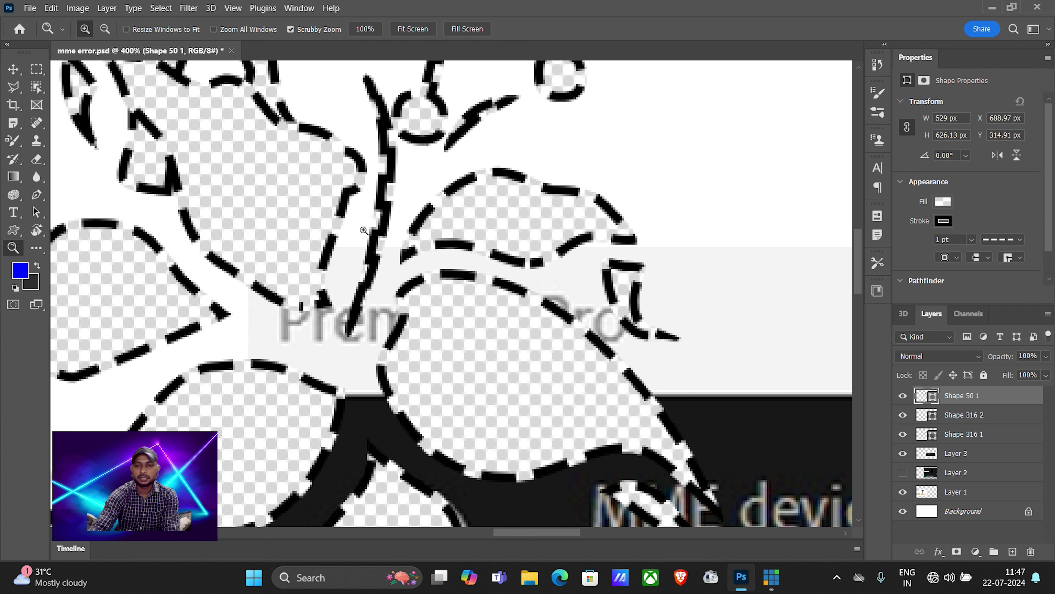
Zoom back out with Ctrl+- and fit the whole image on screen with Ctrl+0.
key(ctrl+minus)
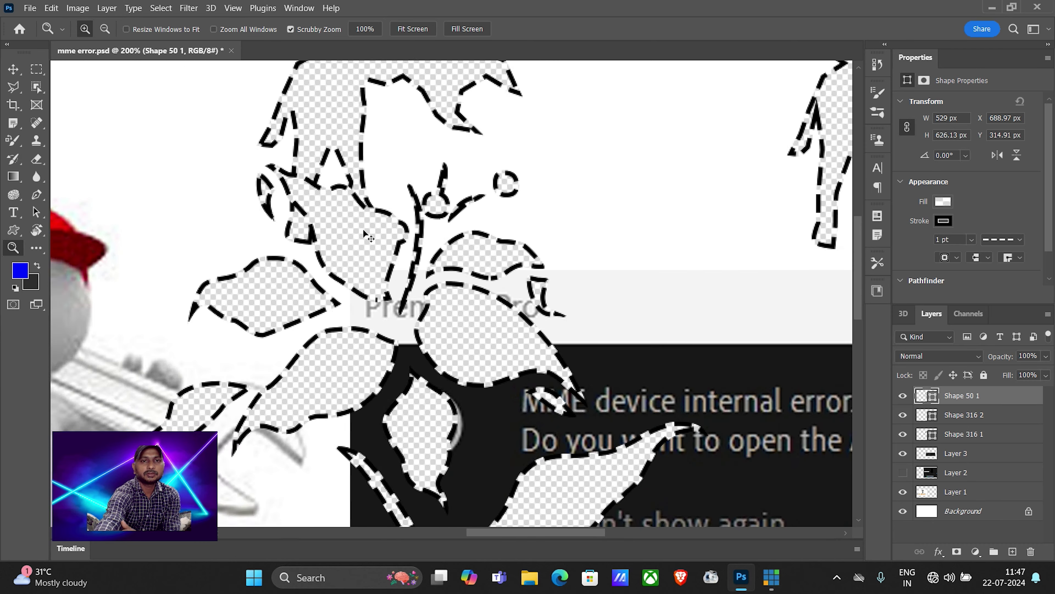
key(ctrl+minus)
key(ctrl+minus)
key(ctrl+minus)
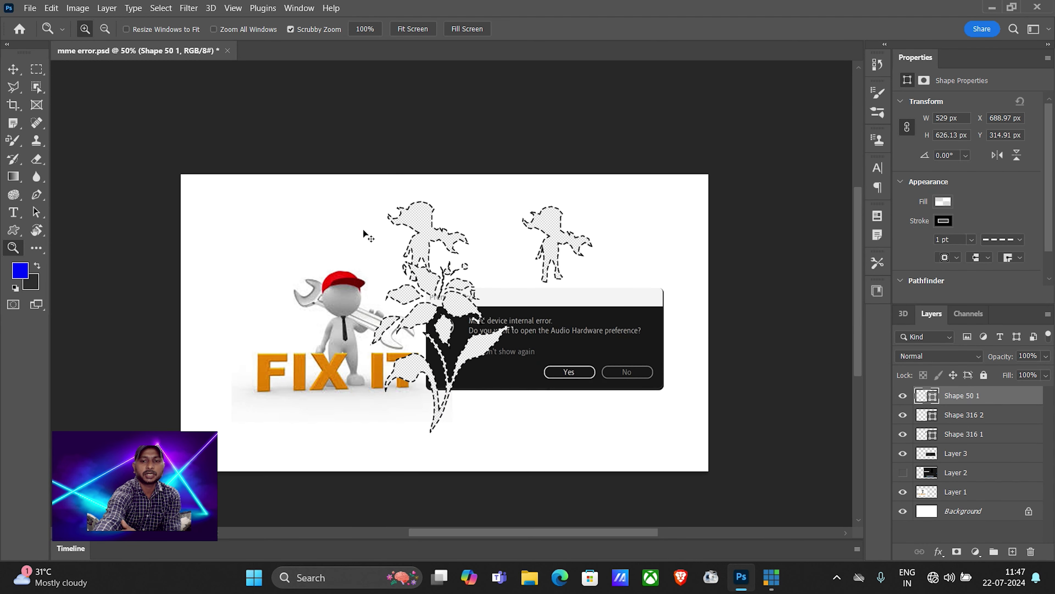
key(ctrl+plus)
key(ctrl+plus)
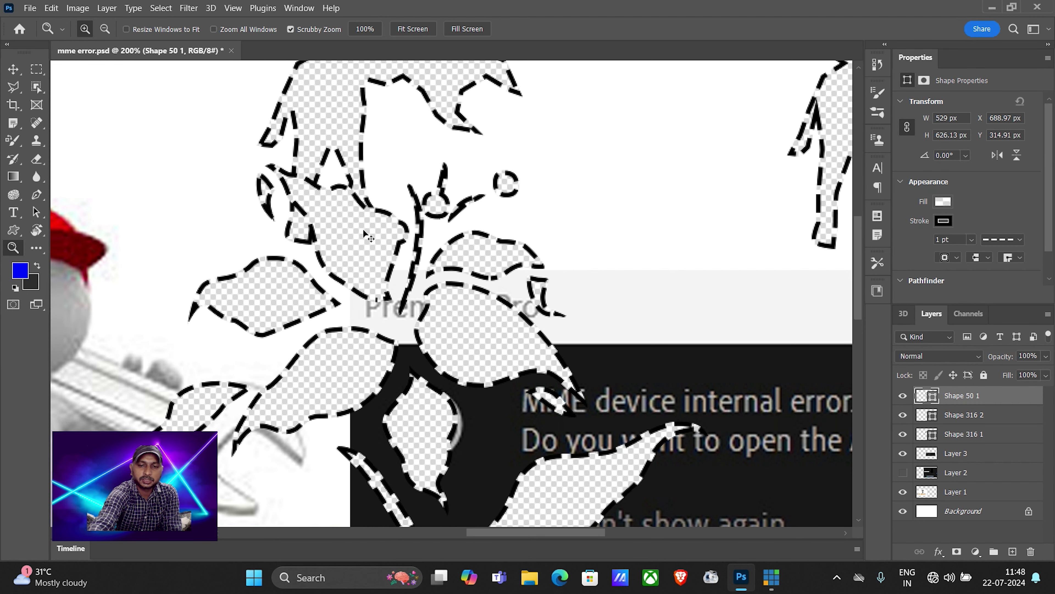
key(ctrl+0)
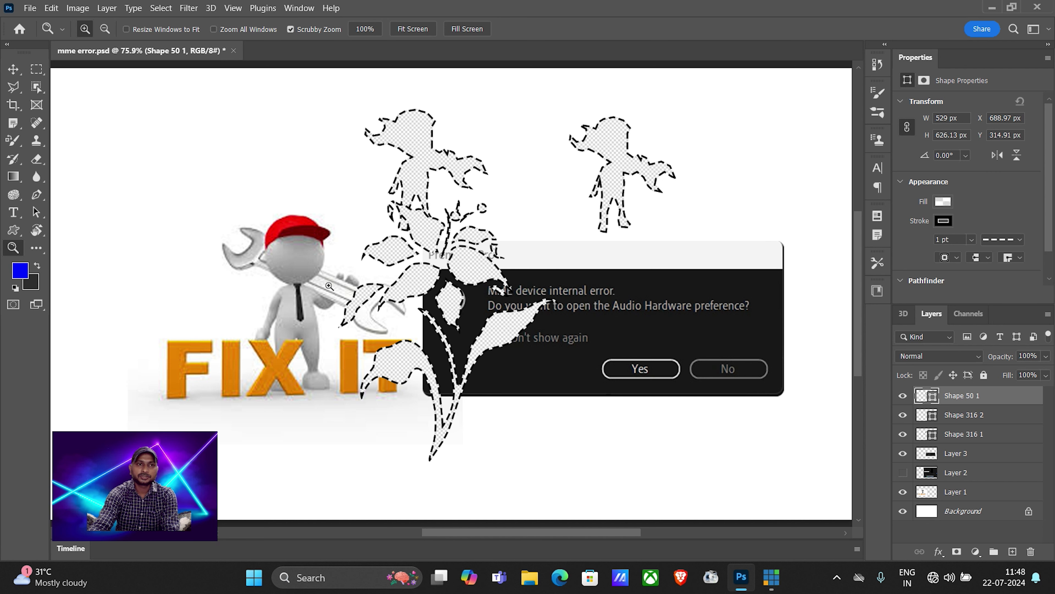
click(43, 252)
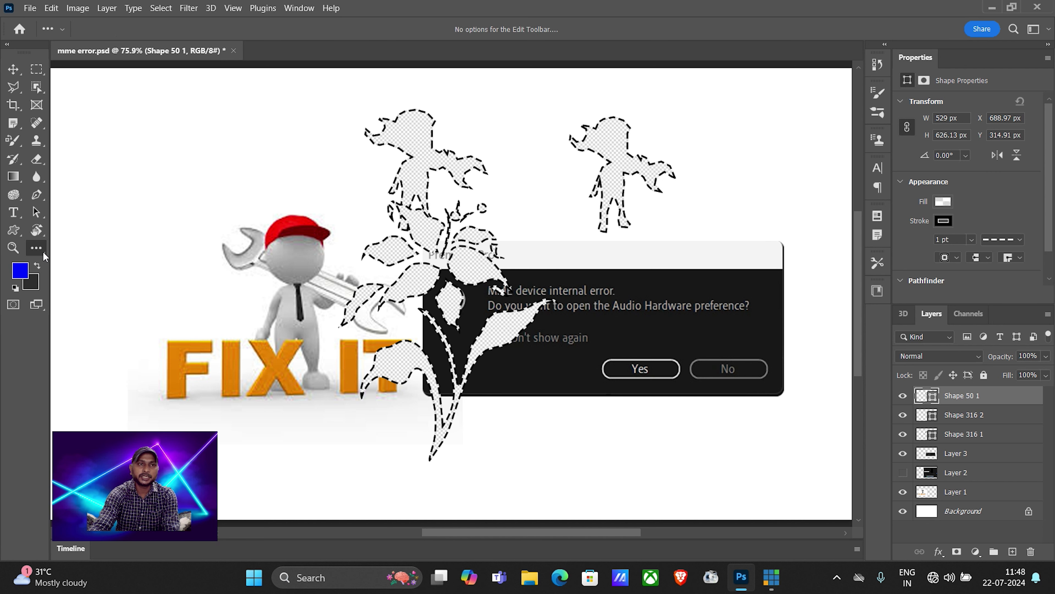
click(87, 250)
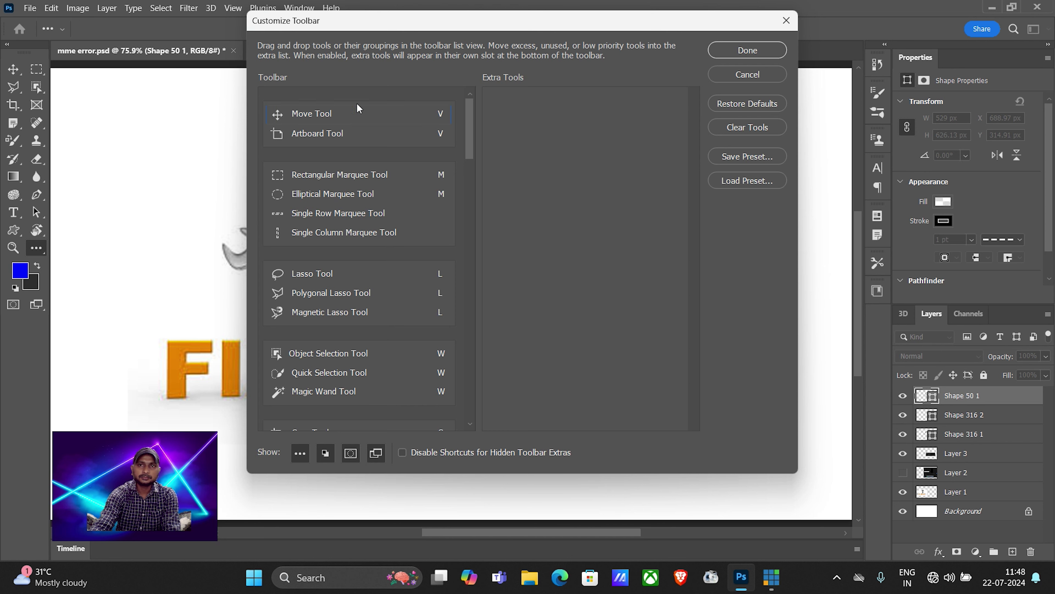
click(786, 21)
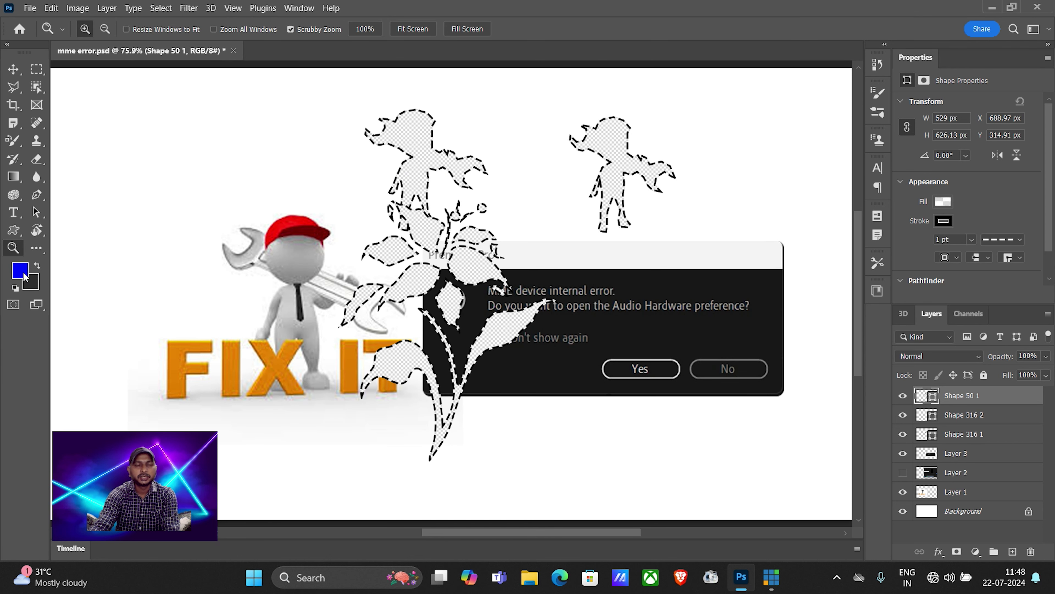
click(15, 289)
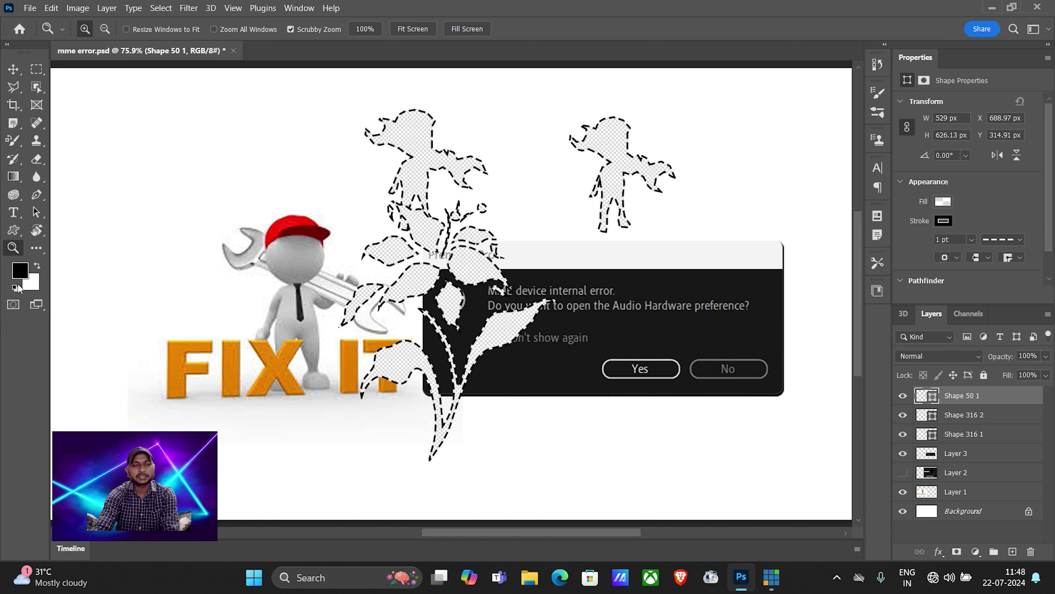
Sample the cap's red as foreground, then reset to default black and white colours.
click(20, 274)
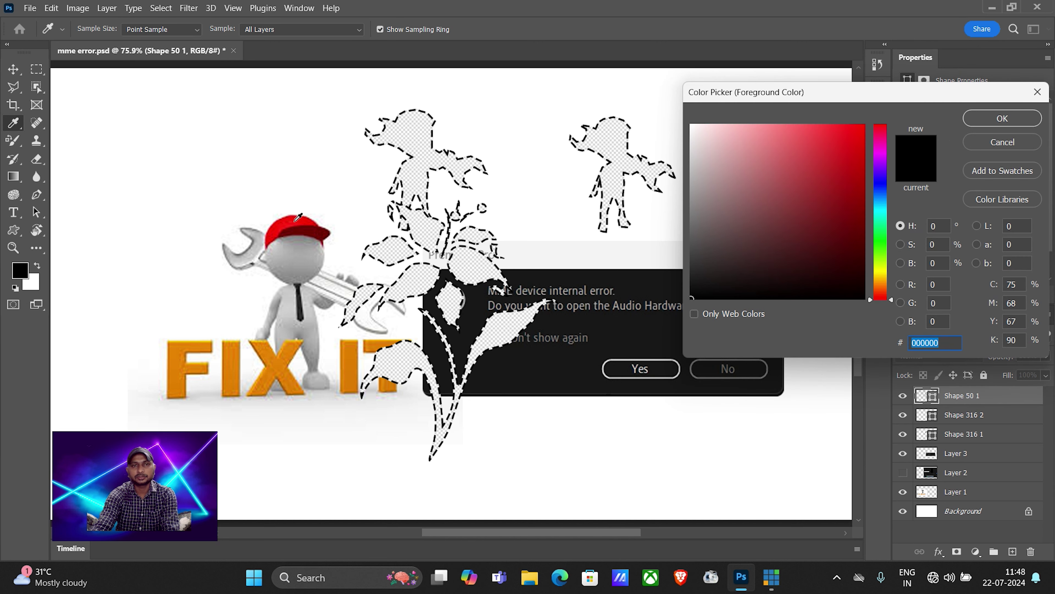
click(295, 220)
click(1002, 118)
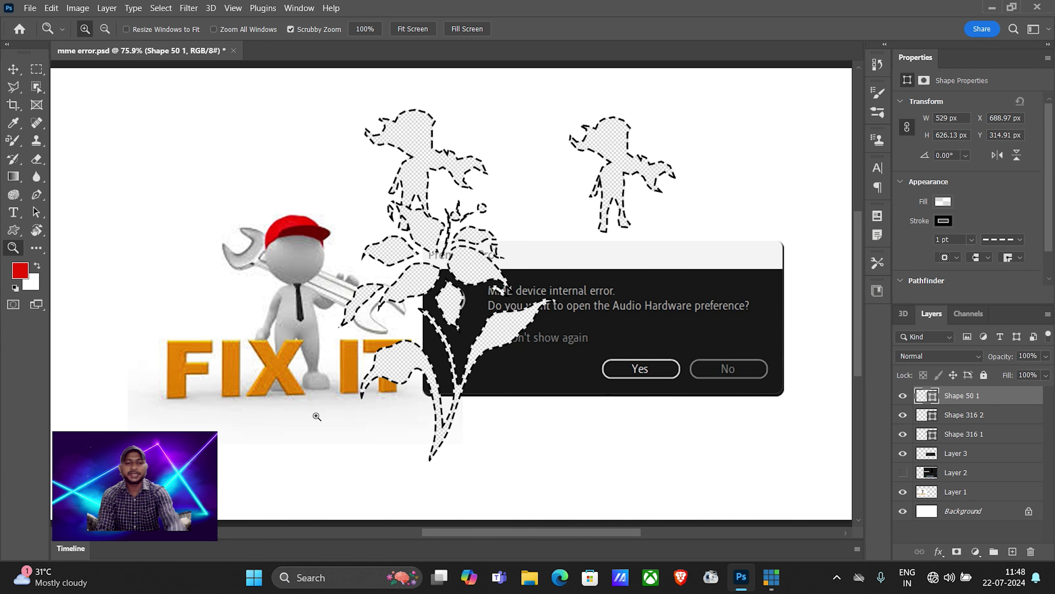
key(d)
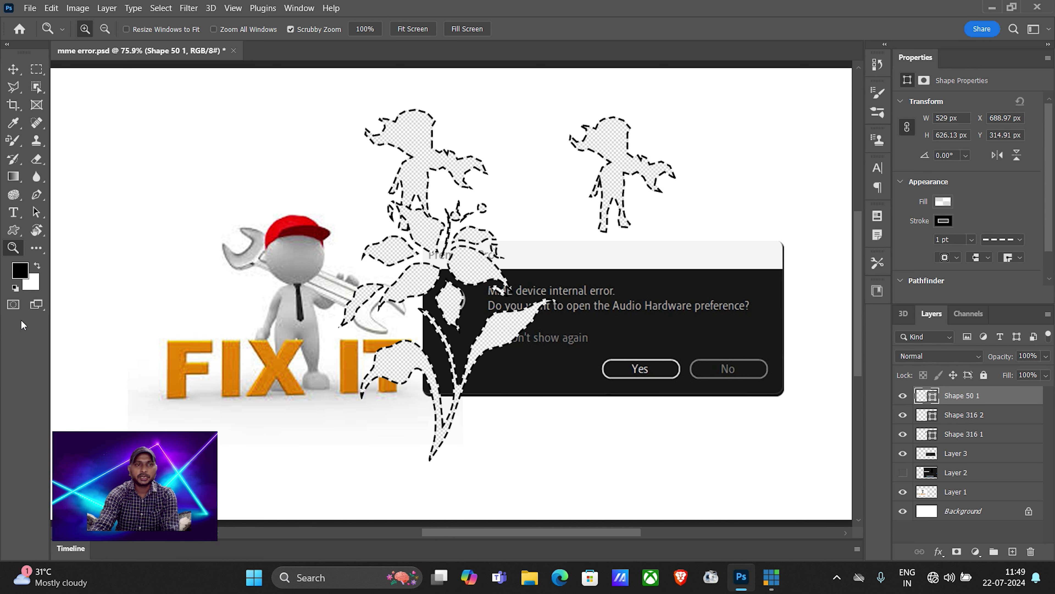
click(39, 265)
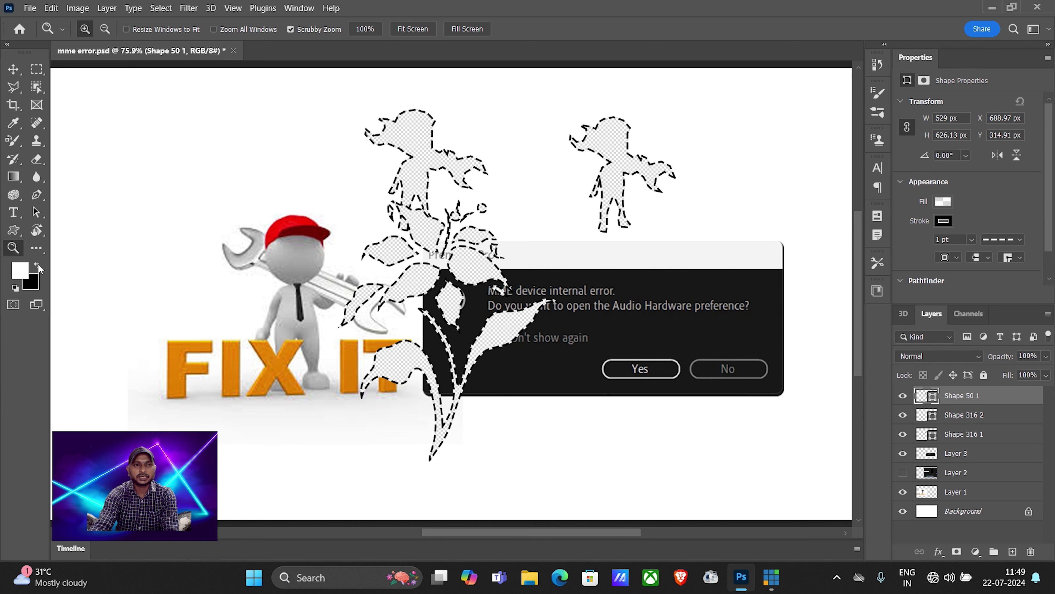
click(39, 266)
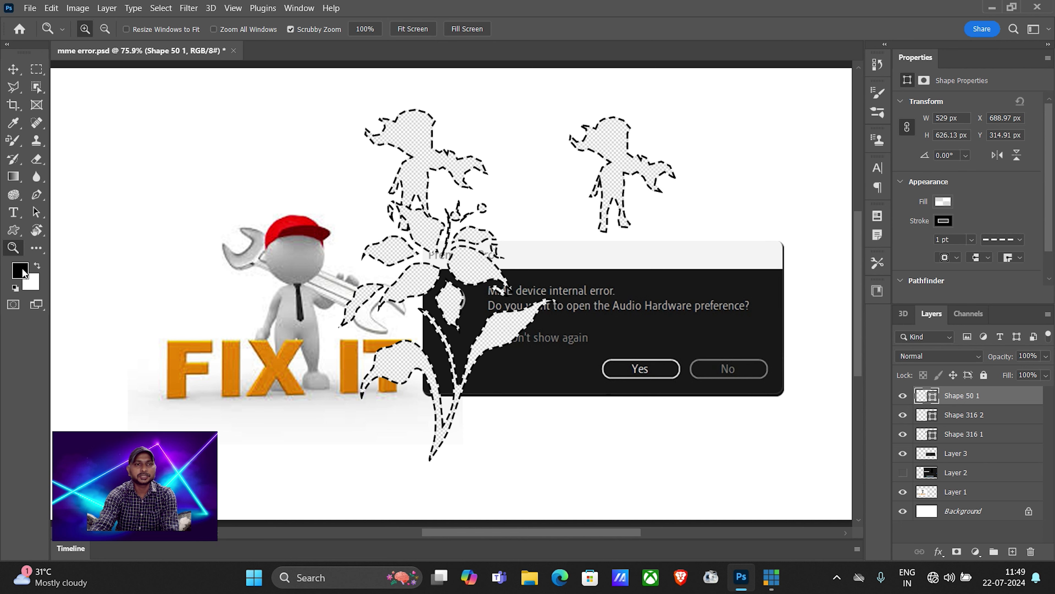
Set a red foreground over a white background and fill the flower shape with white.
click(21, 270)
drag(816, 161, 852, 148)
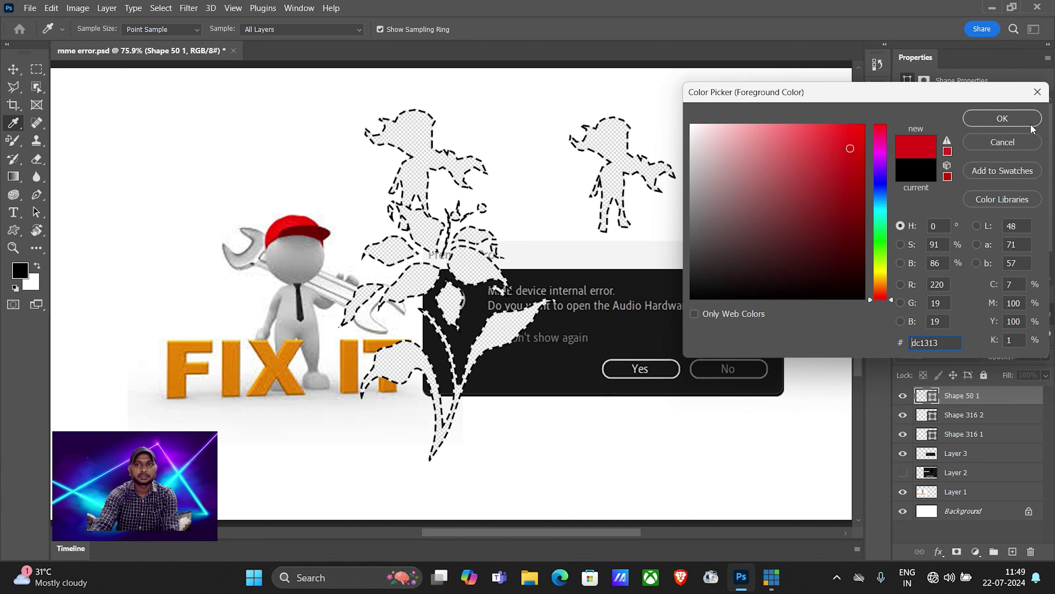
click(1002, 119)
click(39, 267)
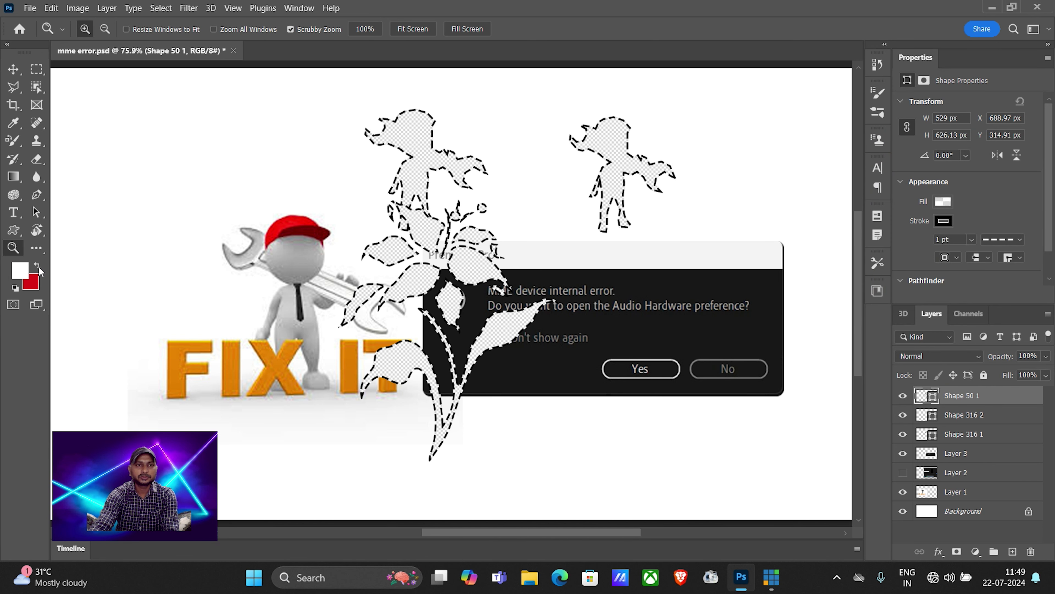
click(39, 268)
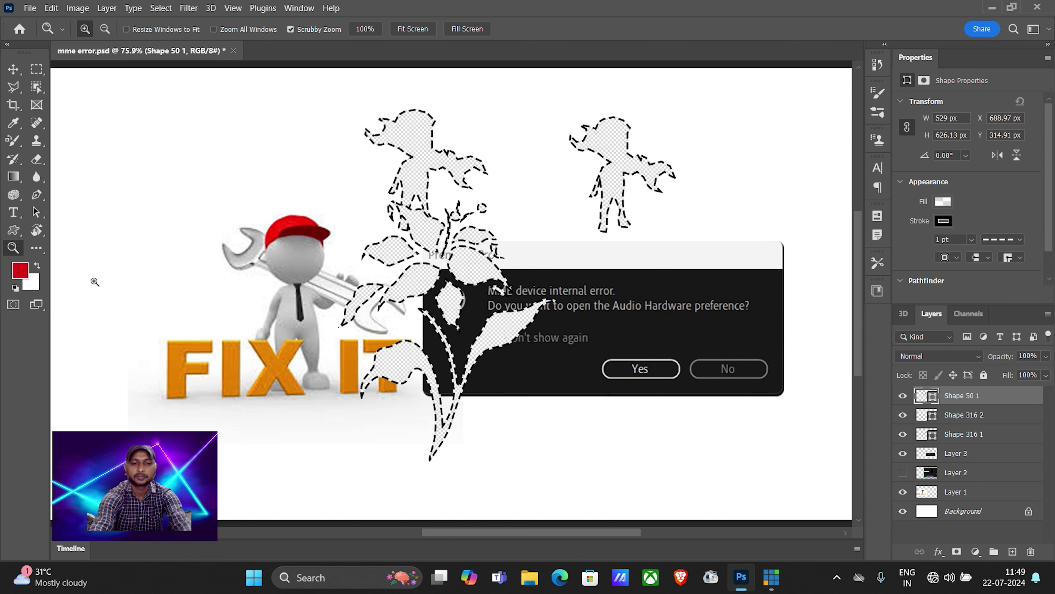
key(alt+BackSpace)
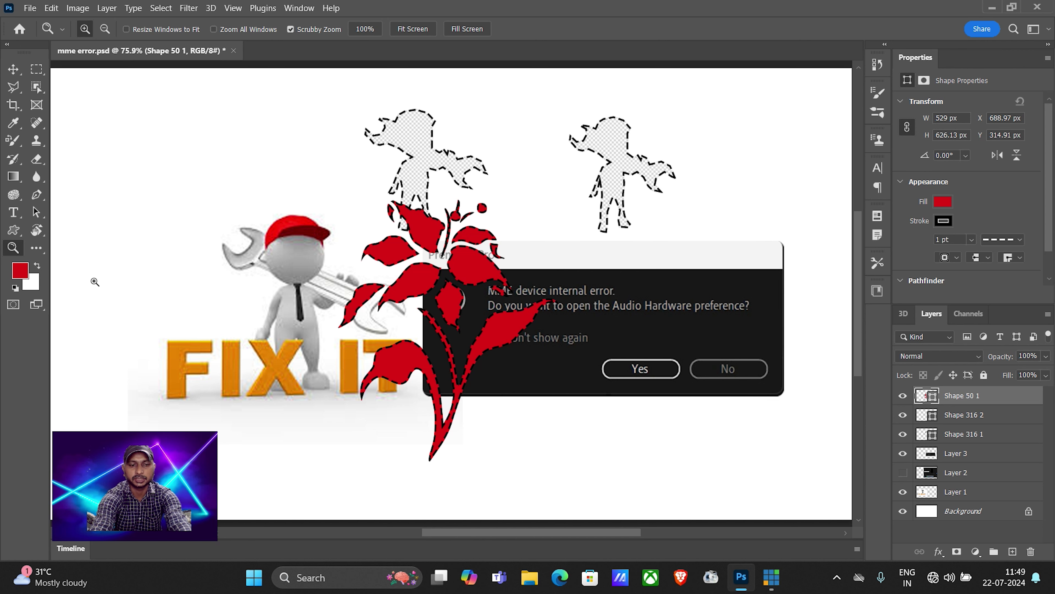
key(ctrl+BackSpace)
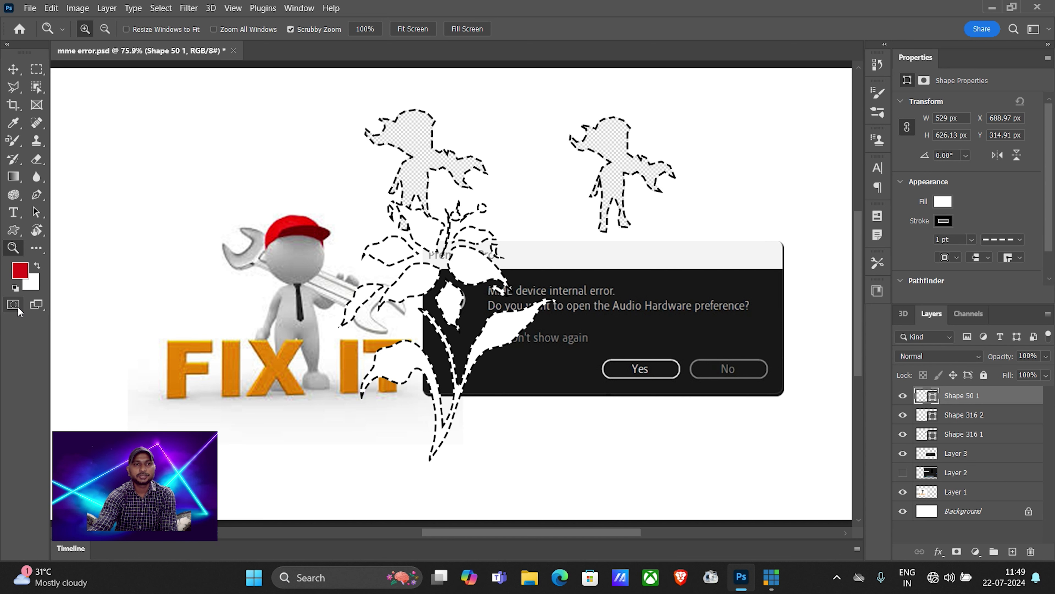
Toggle Quick Mask mode on, off and back on, then zoom the canvas to 100%.
click(18, 309)
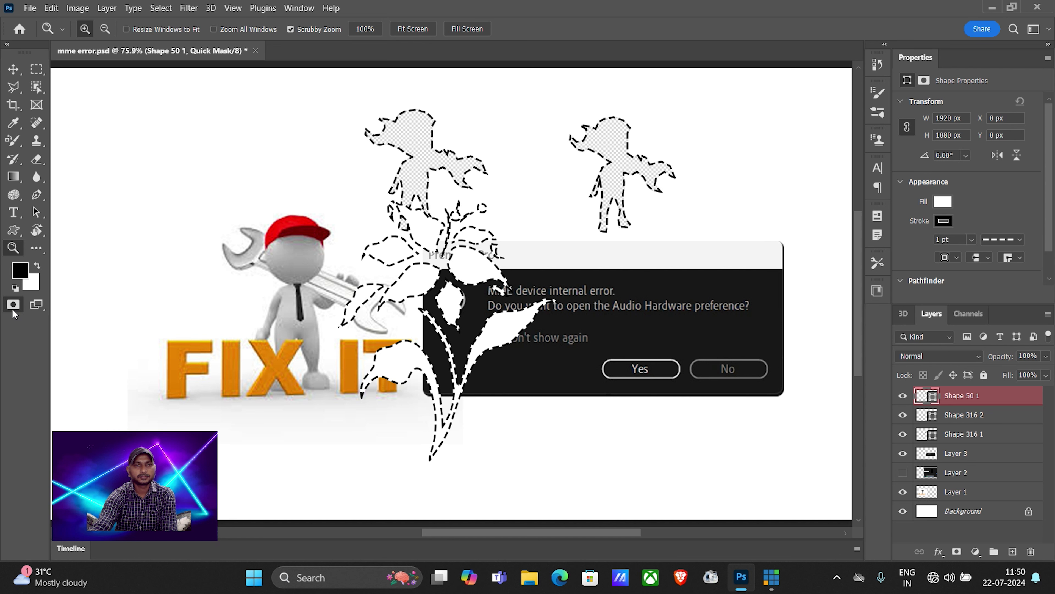
click(13, 306)
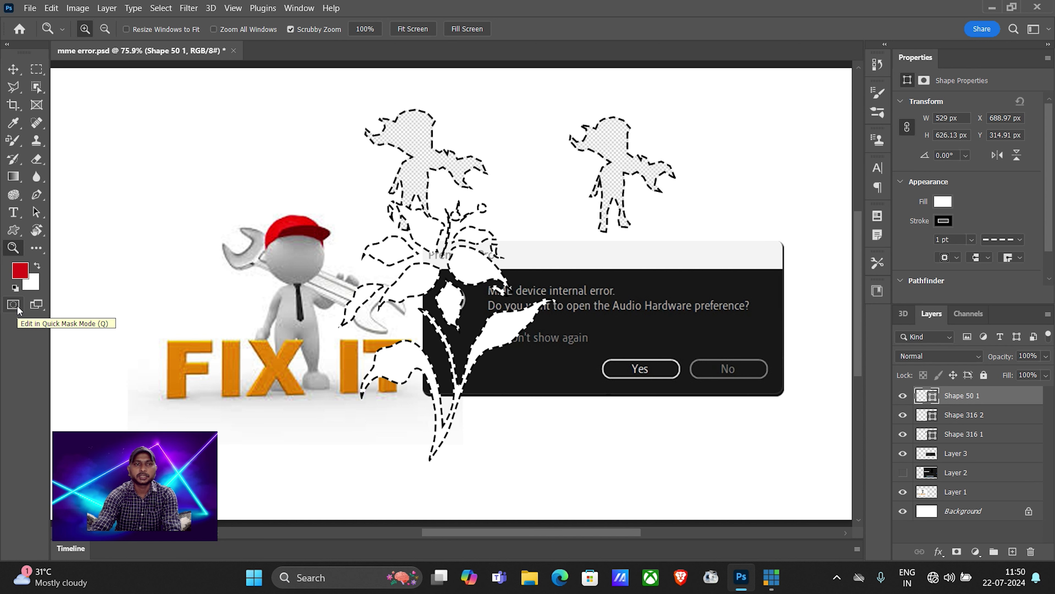
click(16, 308)
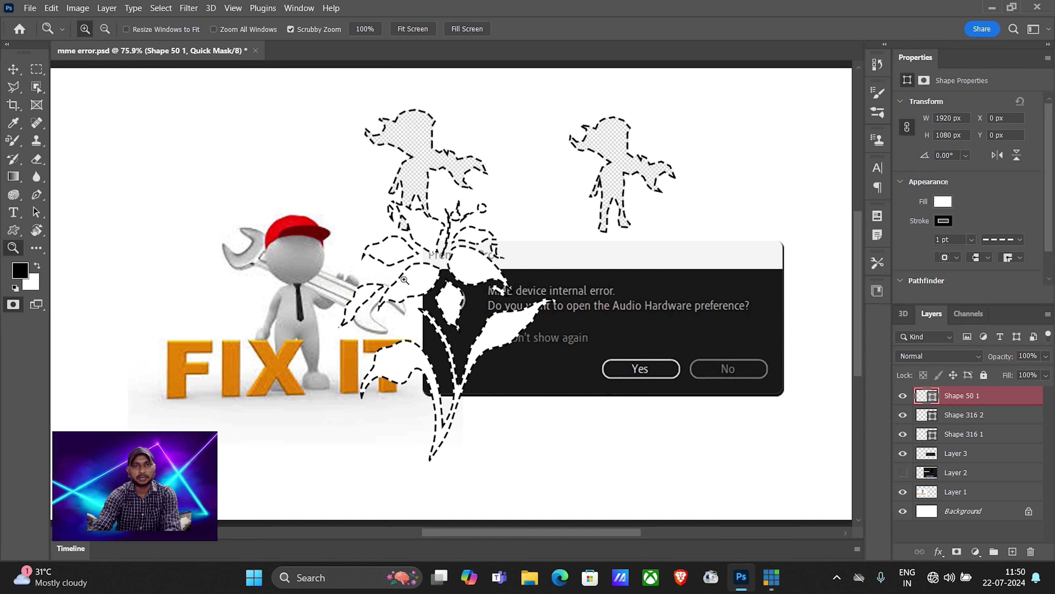
click(405, 280)
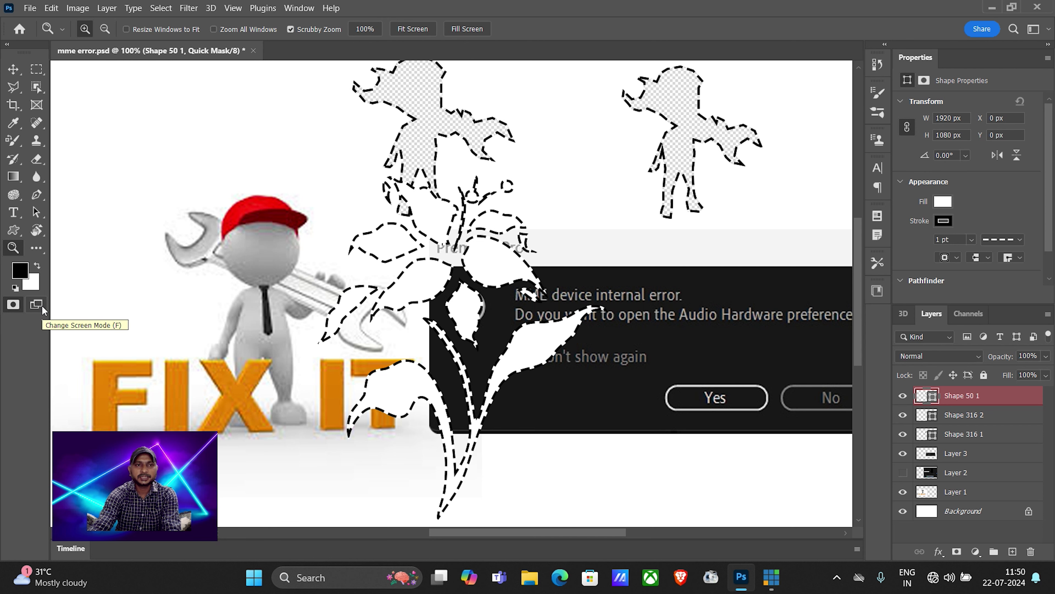
Switch the view to Full Screen Mode with the document tab hidden.
click(41, 305)
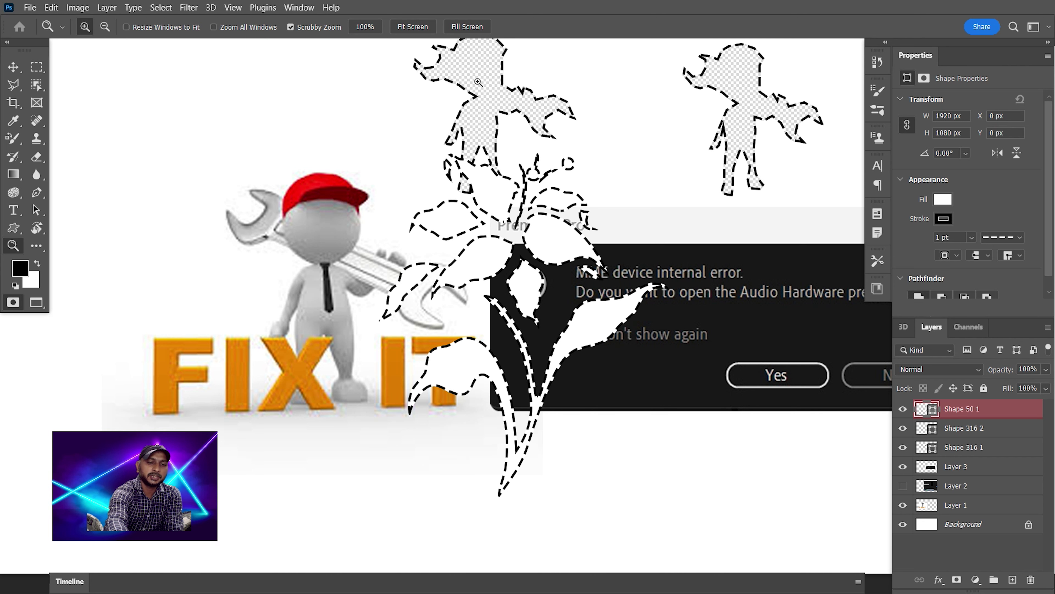
key(f)
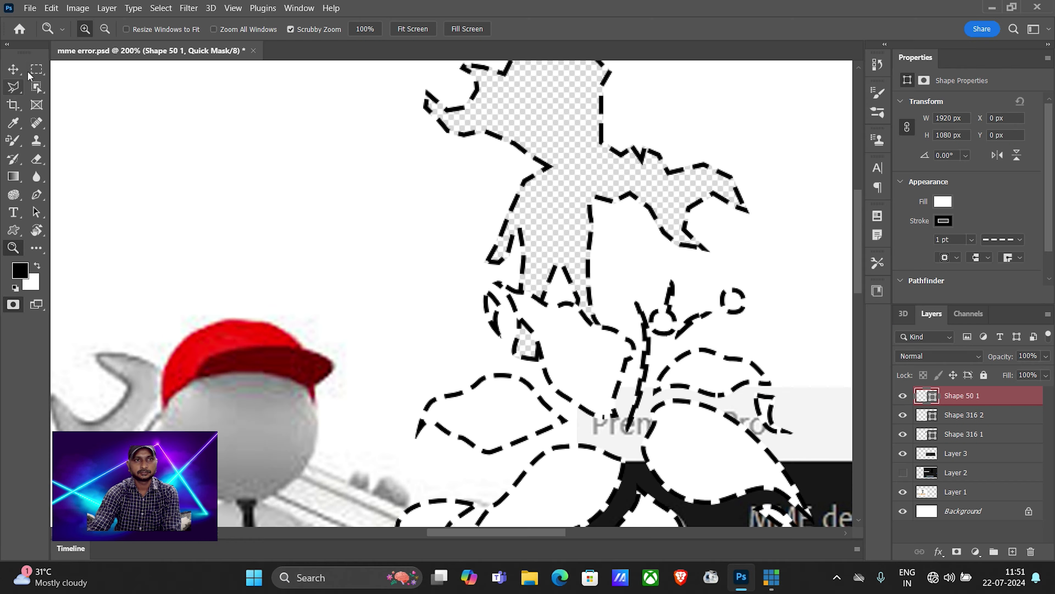
Draw a rectangular marquee above the figure's red cap and give it a 15-pixel feather.
click(37, 69)
drag(212, 116, 451, 324)
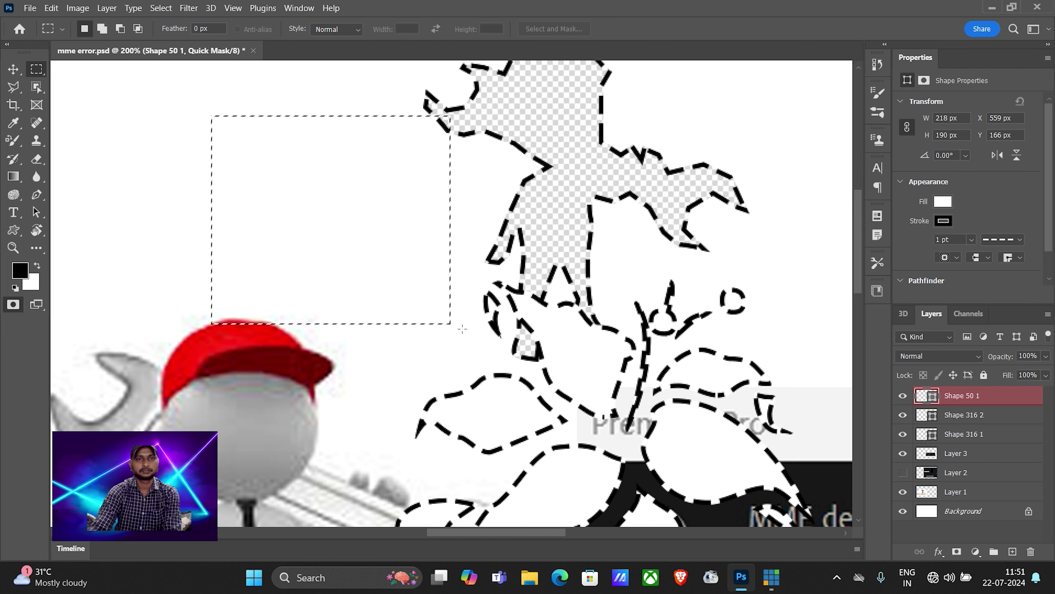
key(f)
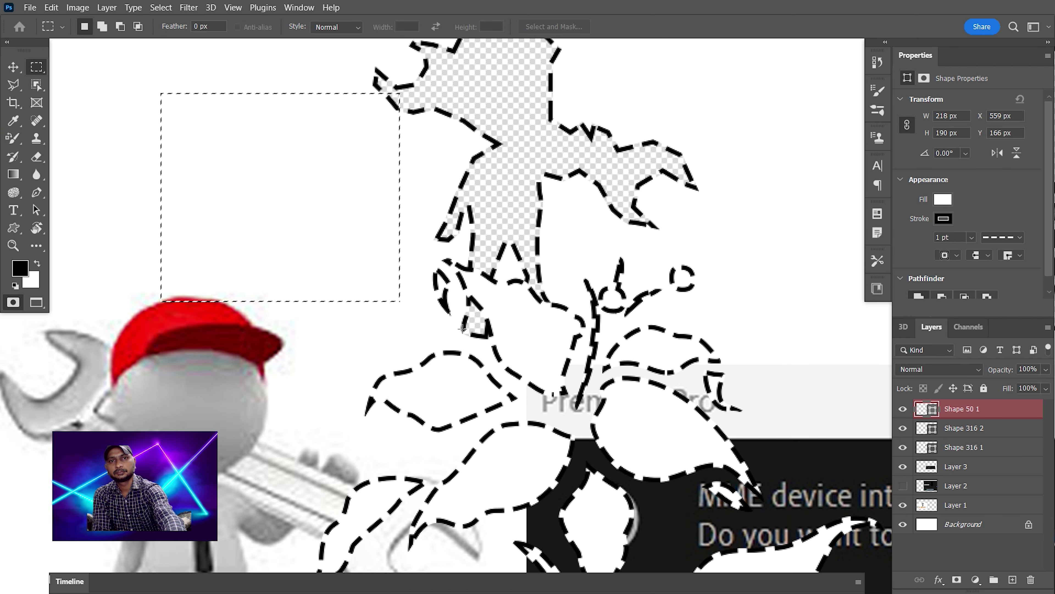
key(f)
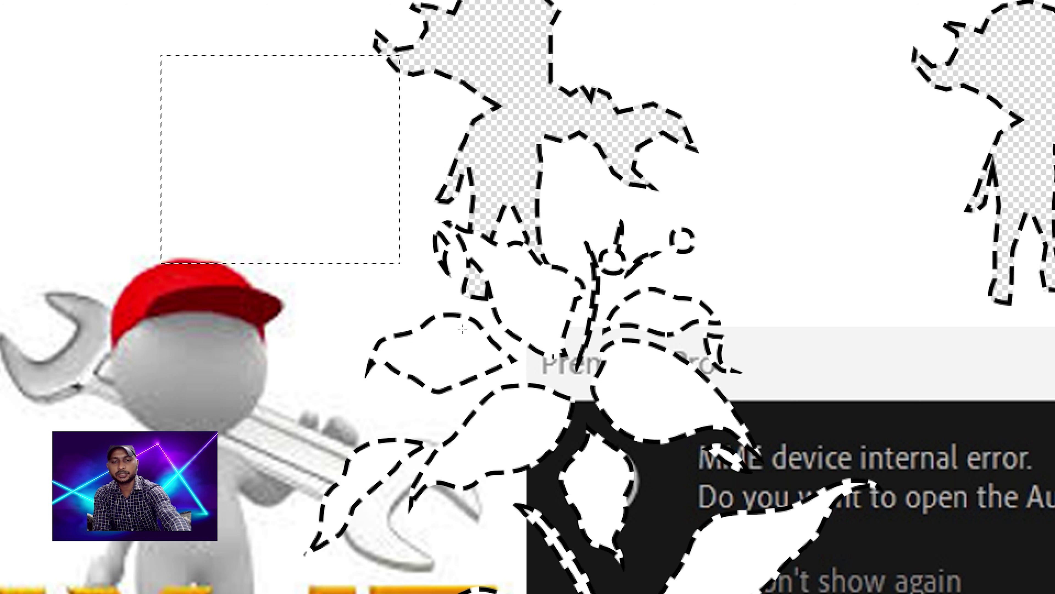
key(shift+F6)
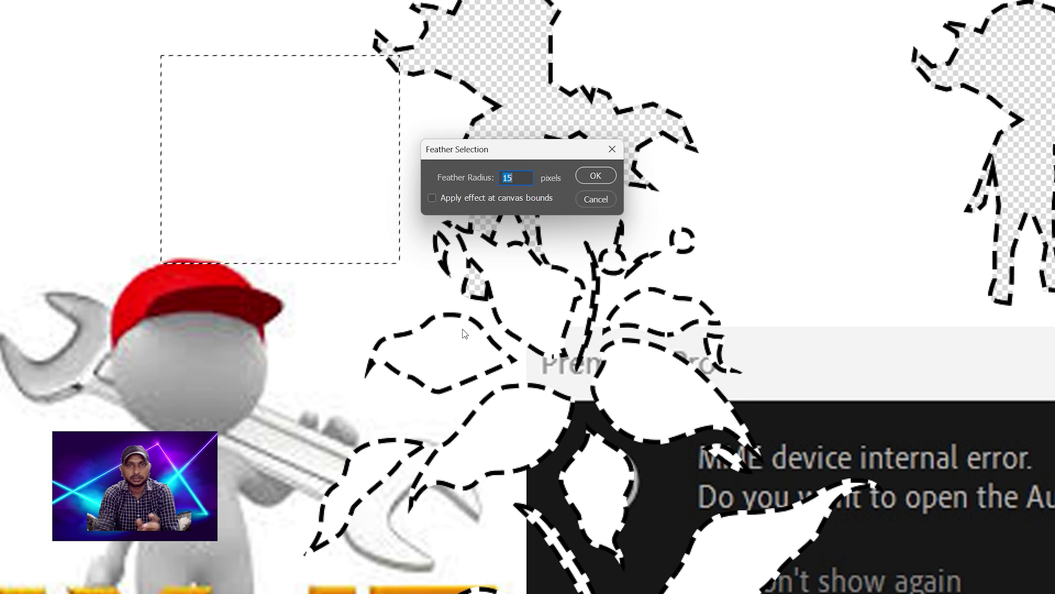
click(598, 176)
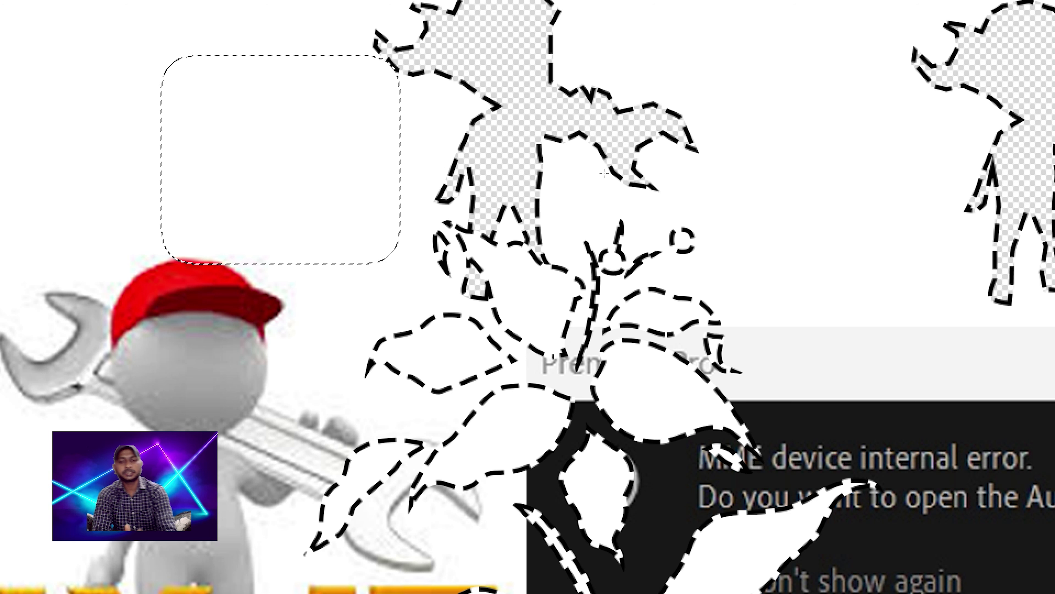
Redraw the marquee twice, ending with a circular selection above the figure's red cap.
drag(476, 181, 586, 260)
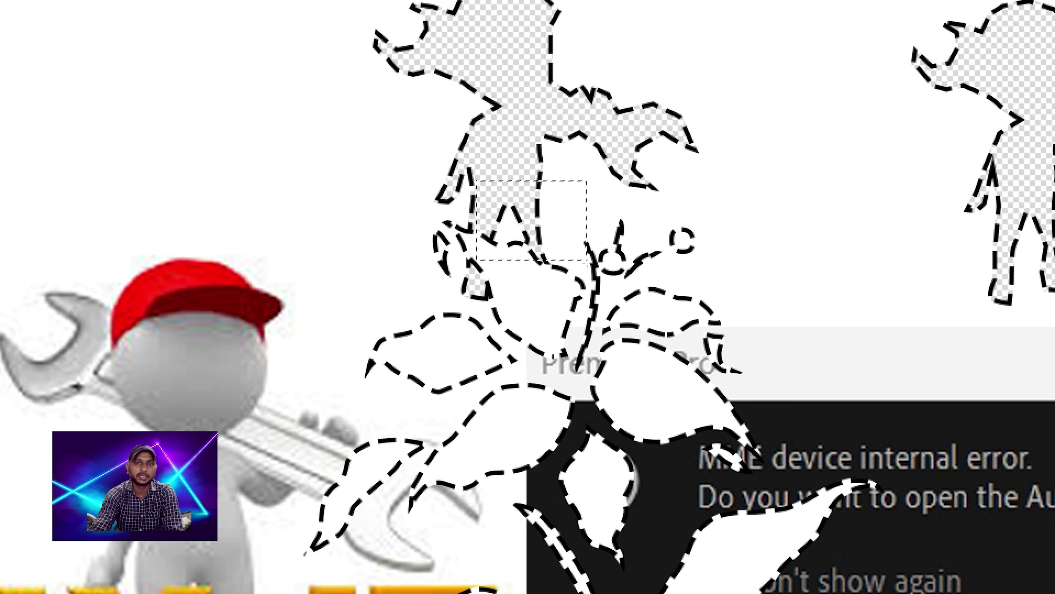
drag(297, 116, 486, 249)
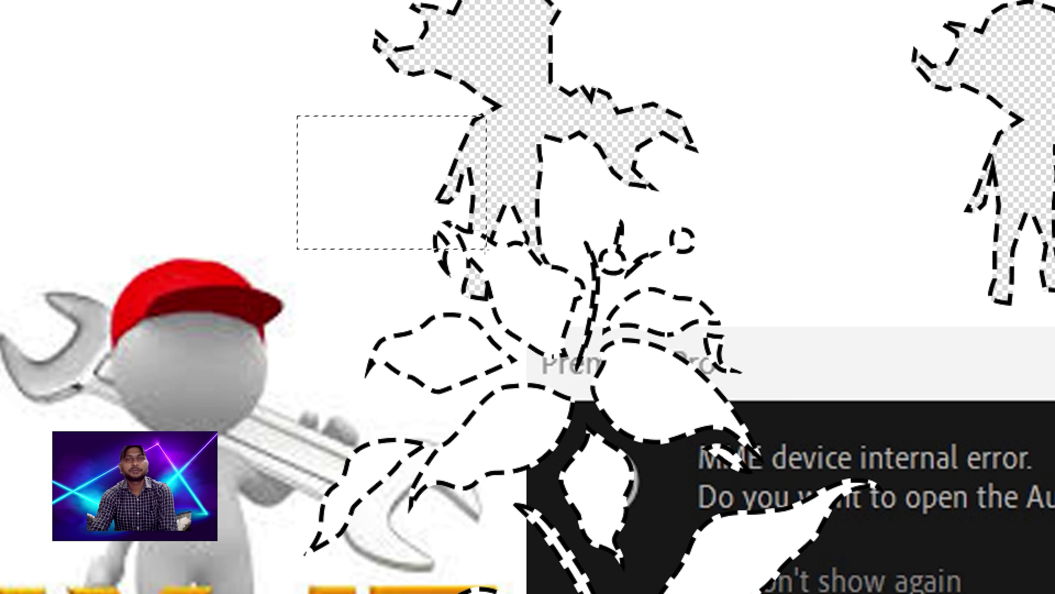
mouse_move(187, 89)
mouse_down()
mouse_move(201, 131)
mouse_move(381, 277)
mouse_up()
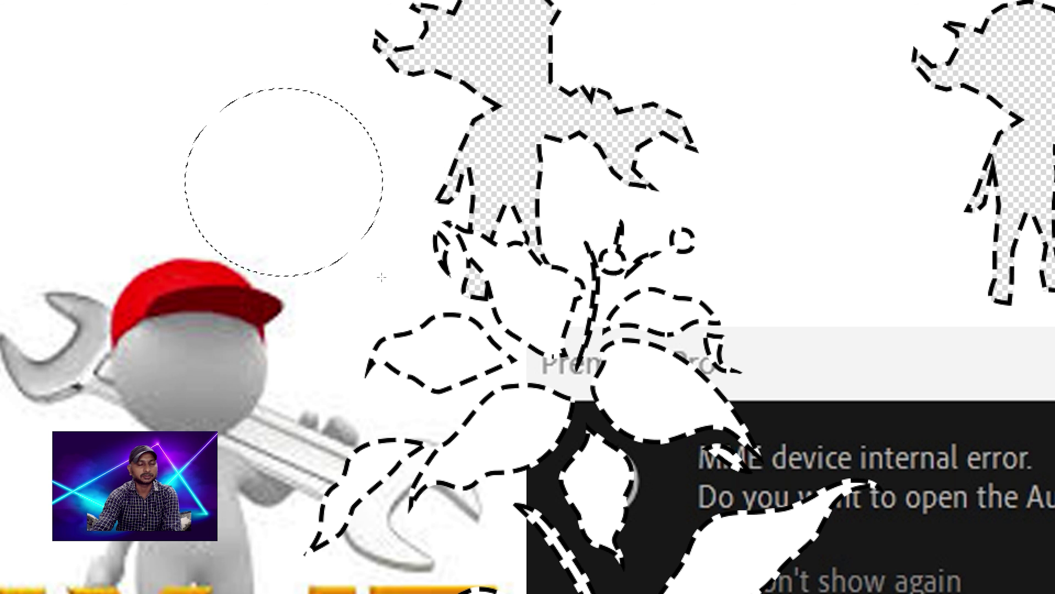